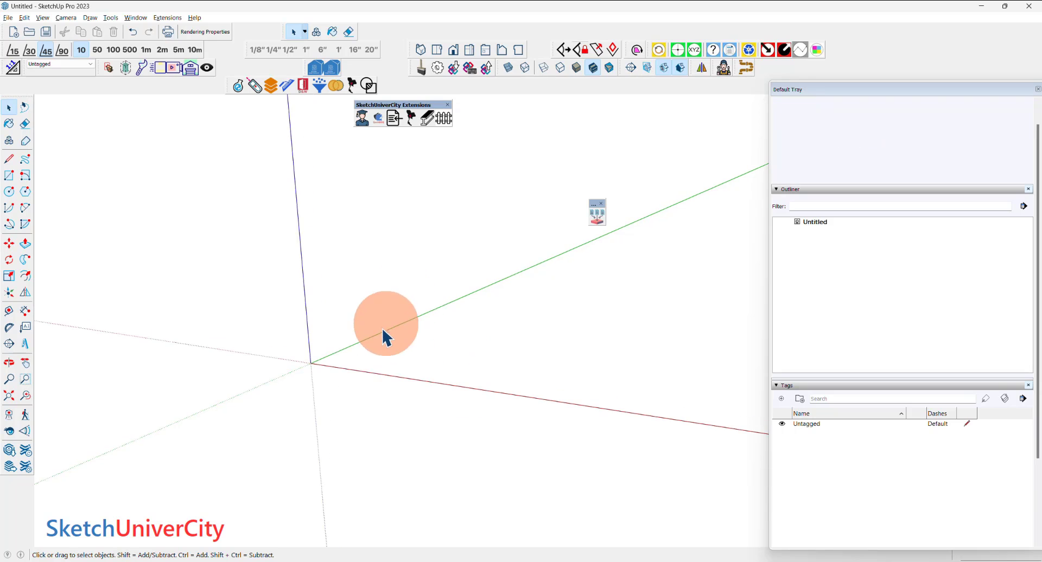
Step: Draw a column footprint at the origin, extrude it into a column, and group it
{"action": "mouse_move", "coordinate": [760, 205]}
{"action": "middle_mouse_down"}
{"action": "mouse_move", "coordinate": [448, 335]}
{"action": "mouse_move", "coordinate": [372, 347]}
{"action": "mouse_move", "coordinate": [337, 337]}
{"action": "middle_mouse_up"}
{"action": "key", "text": "r"}
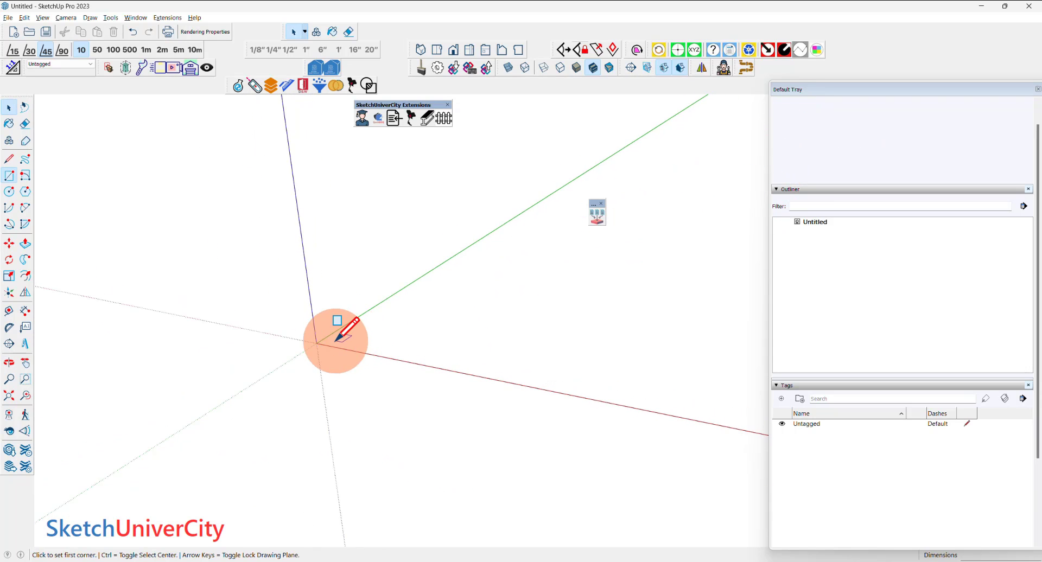
{"action": "left_click", "coordinate": [336, 341]}
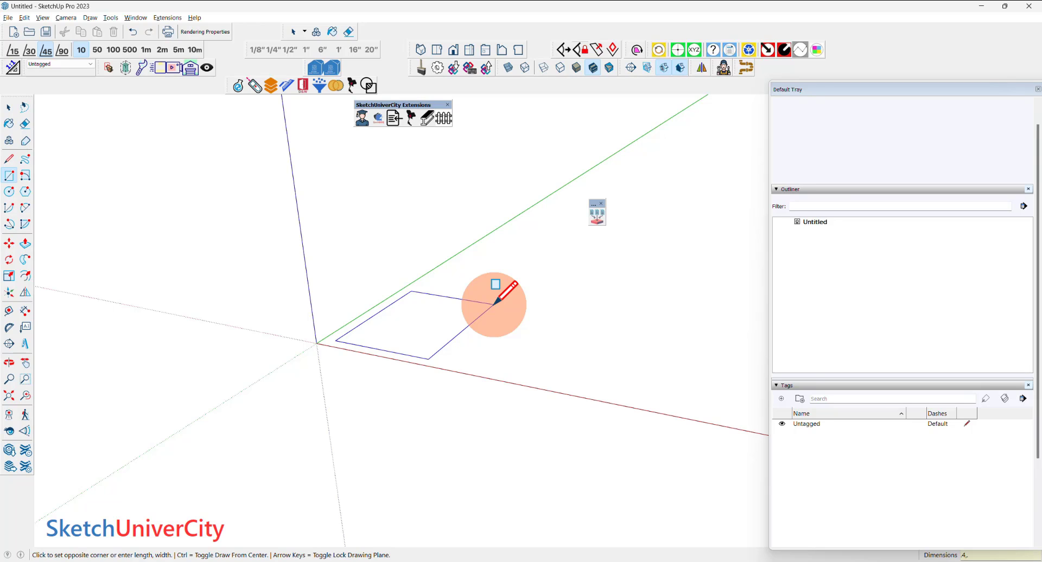
{"action": "key", "text": "p"}
{"action": "middle_click_drag", "start_coordinate": [494, 305], "coordinate": [328, 365]}
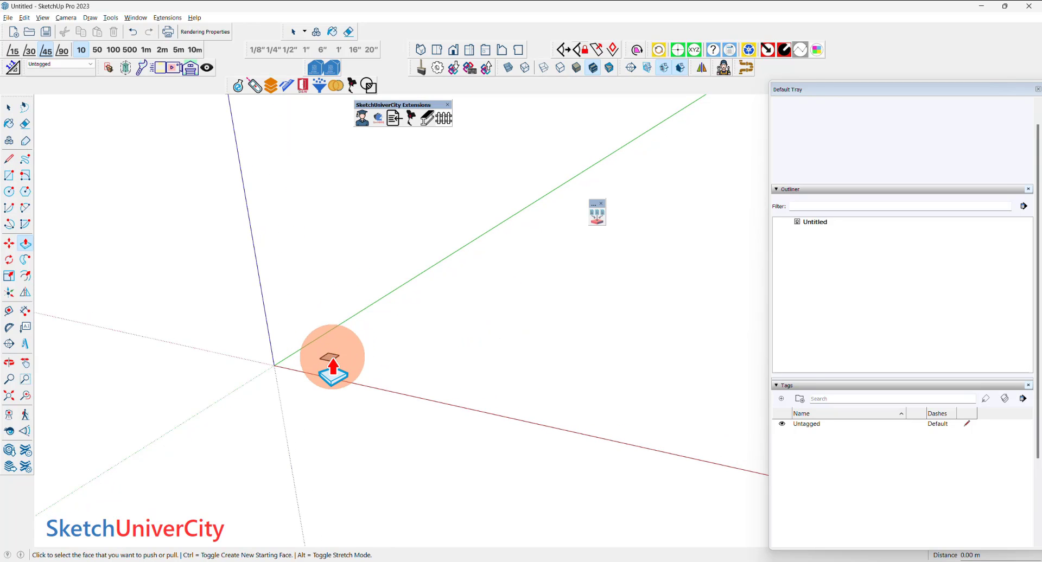
{"action": "left_click", "coordinate": [328, 358]}
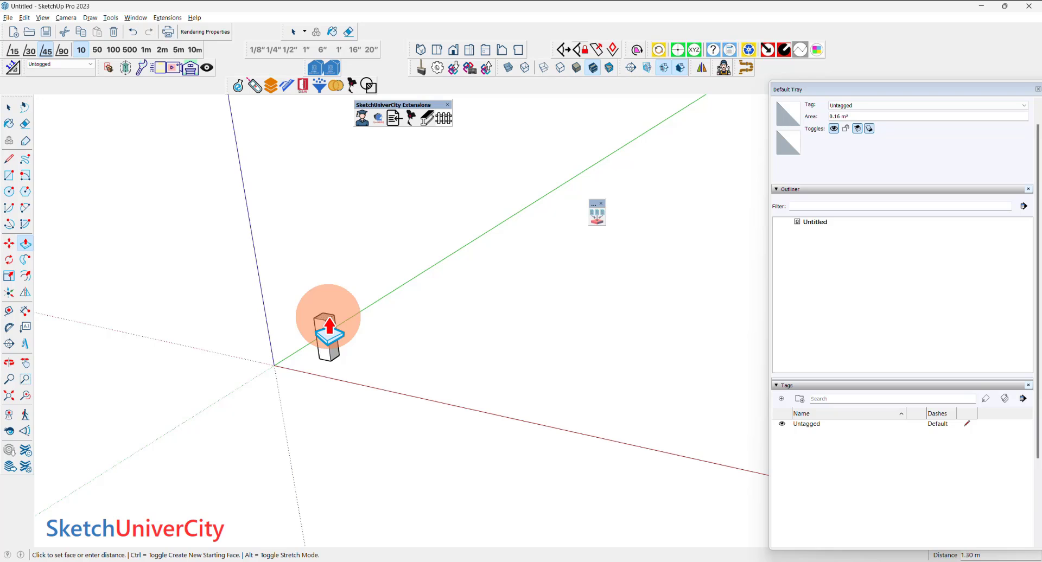
{"action": "key", "text": "space"}
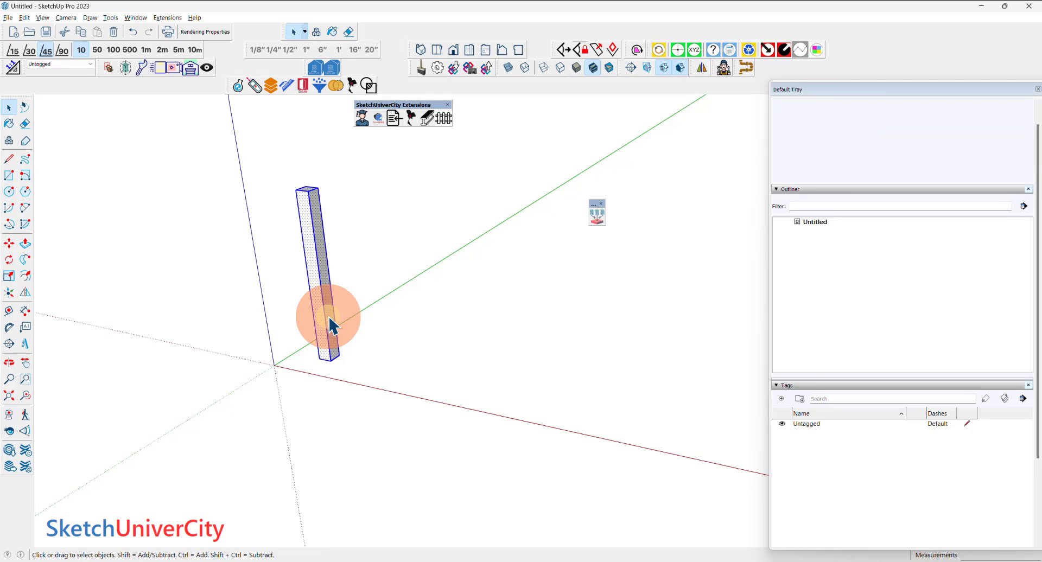
{"action": "key", "text": "ctrl+g"}
{"action": "mouse_move", "coordinate": [332, 326]}
{"action": "middle_mouse_down"}
{"action": "mouse_move", "coordinate": [384, 372]}
{"action": "mouse_move", "coordinate": [349, 400]}
{"action": "middle_mouse_up"}
Step: Copy the column 4 m along and repeat it into a row of four columns
{"action": "key", "text": "m"}
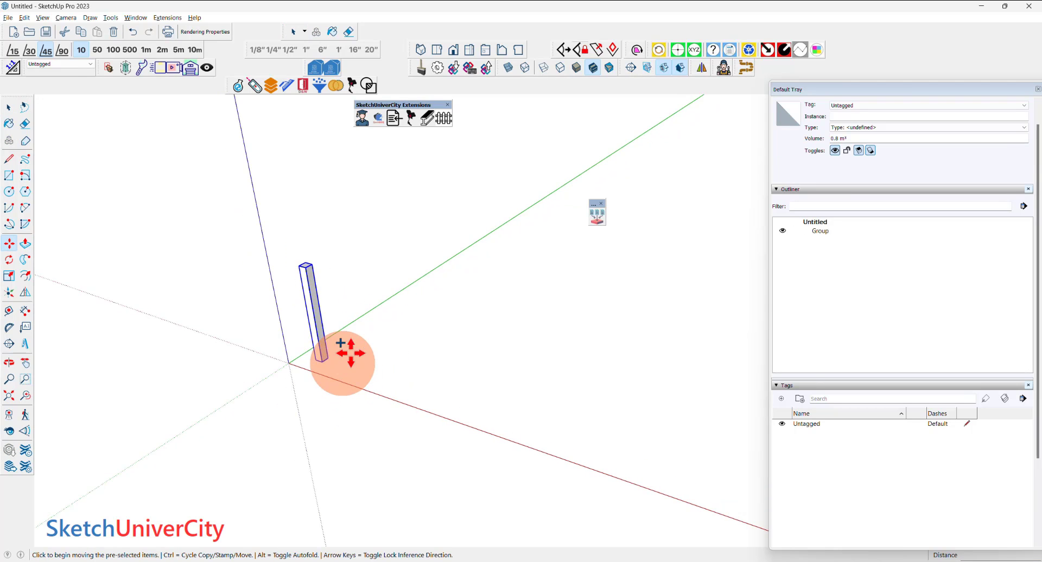
{"action": "left_click", "coordinate": [351, 353]}
{"action": "key", "text": "Return"}
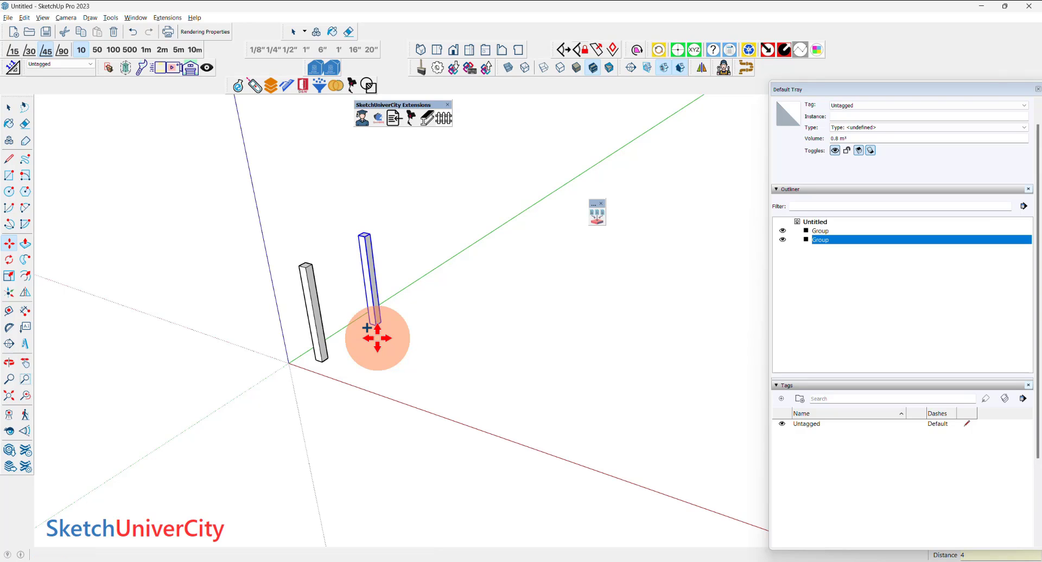
{"action": "type", "text": "3"}
{"action": "key", "text": "Return"}
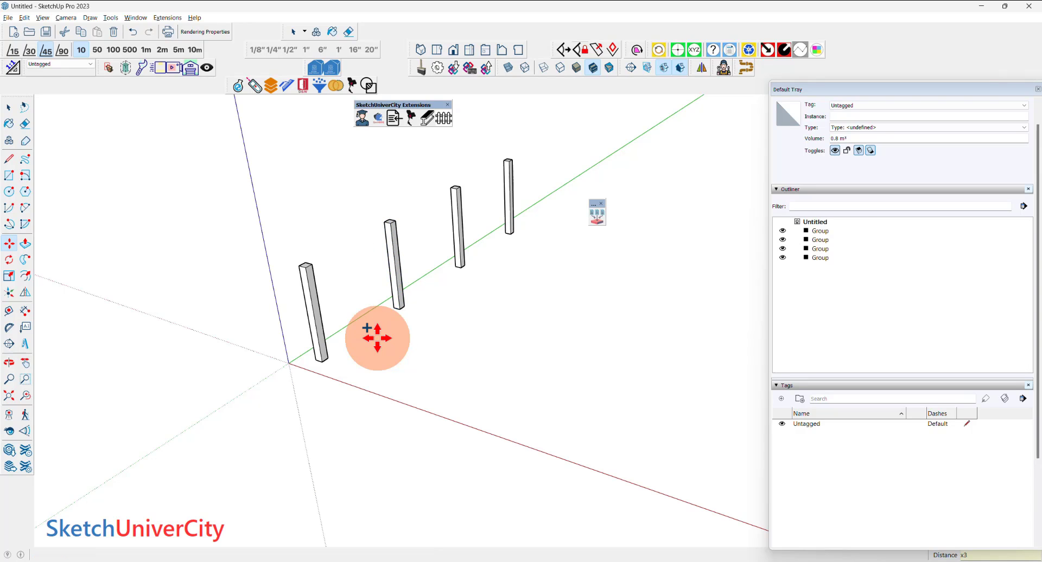
{"action": "key", "text": "ctrl+a"}
{"action": "scroll", "coordinate": [377, 338], "scroll_direction": "down", "scroll_amount": 1}
Step: Copy the row 8 m along the red axis and repeat it 4x into a twenty-column grid
{"action": "left_click", "coordinate": [379, 345], "text": "ctrl"}
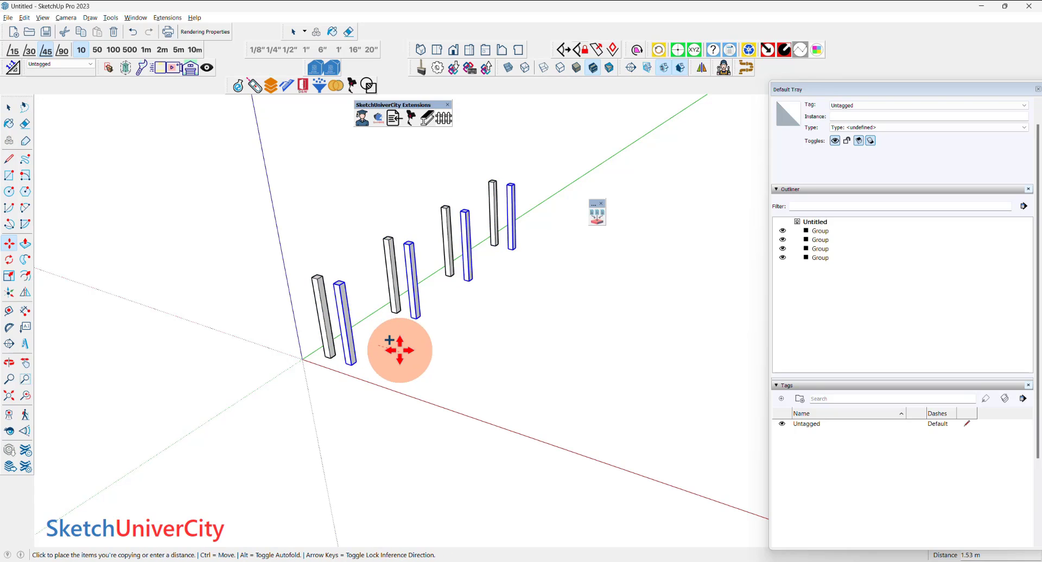
{"action": "type", "text": "8"}
{"action": "key", "text": "Return"}
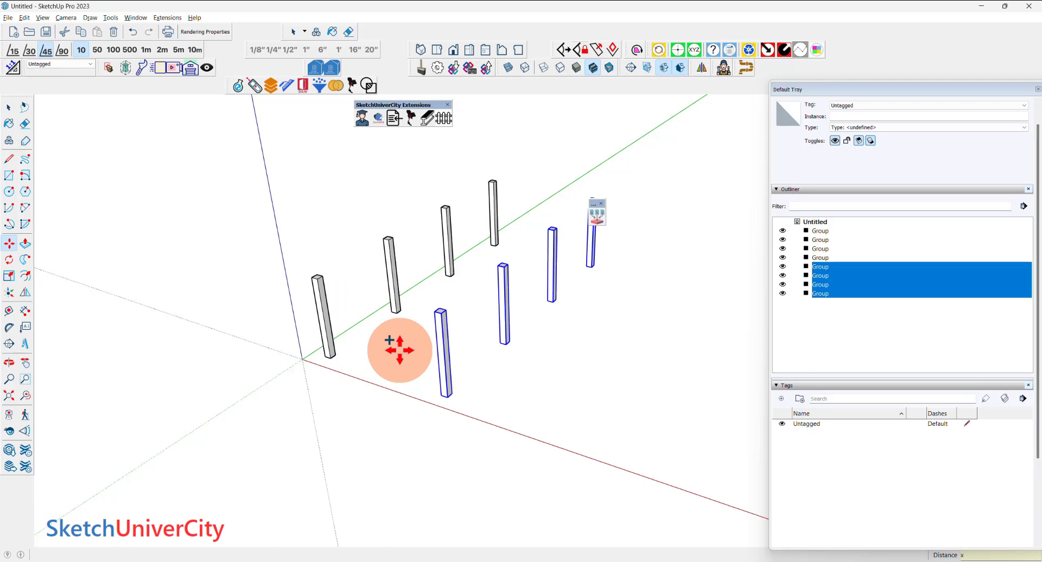
{"action": "type", "text": "4x"}
{"action": "key", "text": "Return"}
{"action": "key", "text": "space"}
{"action": "scroll", "coordinate": [291, 298], "scroll_direction": "down", "scroll_amount": 5}
{"action": "left_click_drag", "start_coordinate": [273, 244], "coordinate": [592, 416]}
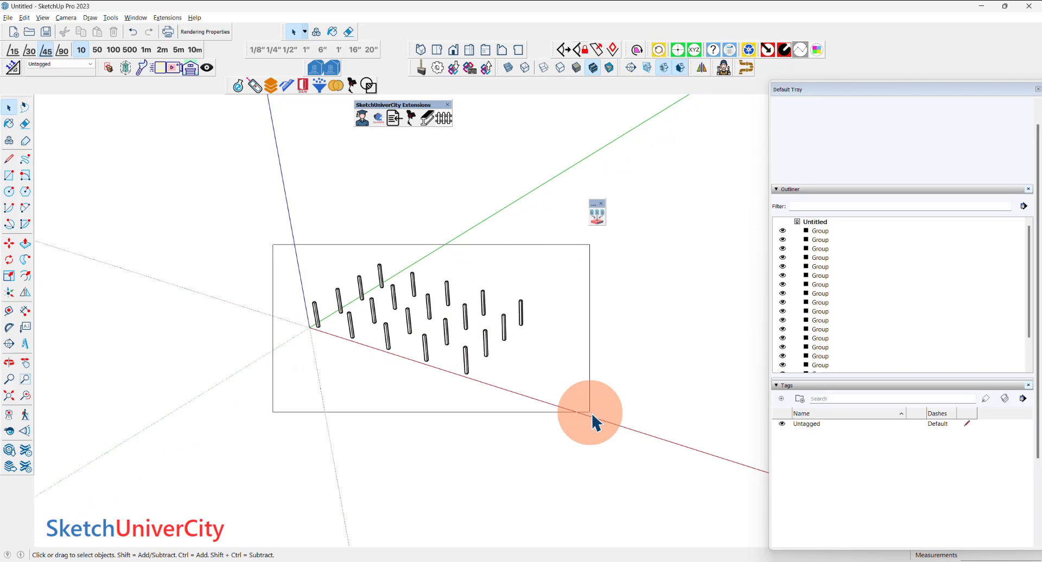
{"action": "scroll", "coordinate": [437, 349], "scroll_direction": "up", "scroll_amount": 3}
{"action": "left_click", "coordinate": [202, 255]}
{"action": "scroll", "coordinate": [152, 282], "scroll_direction": "up", "scroll_amount": 3}
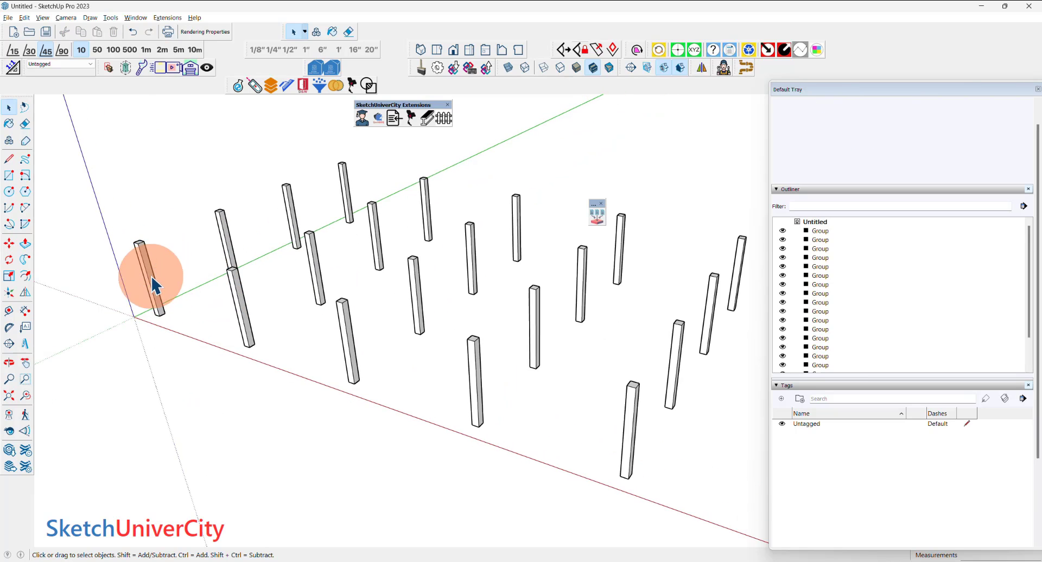
{"action": "scroll", "coordinate": [155, 285], "scroll_direction": "up", "scroll_amount": 2}
Step: Draw a floor slab rectangle across the column grid and extrude it to slab thickness
{"action": "scroll", "coordinate": [152, 303], "scroll_direction": "up", "scroll_amount": 1}
{"action": "key", "text": "r"}
{"action": "scroll", "coordinate": [161, 333], "scroll_direction": "down", "scroll_amount": 4}
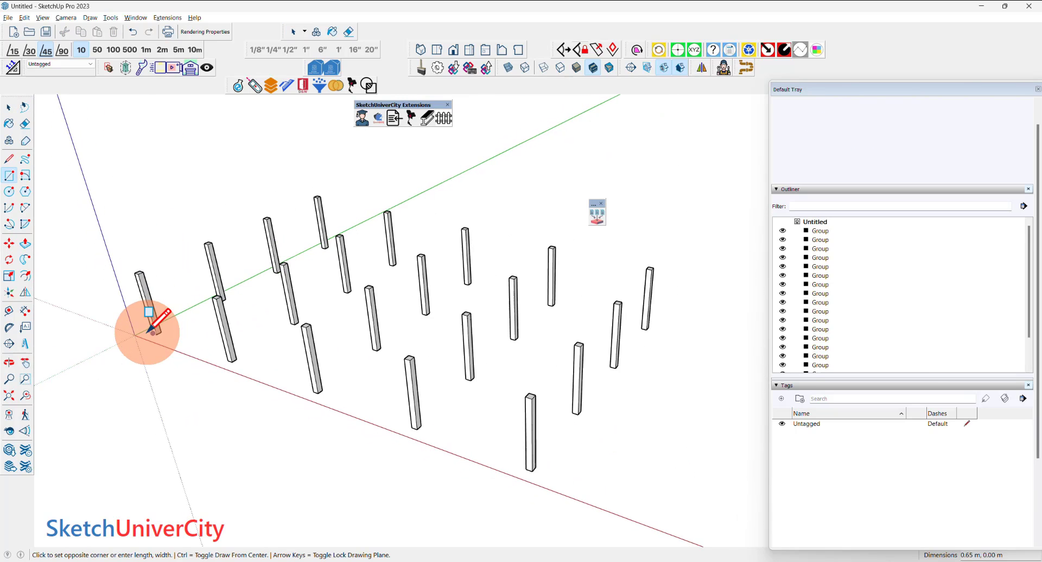
{"action": "left_click", "coordinate": [147, 320]}
{"action": "scroll", "coordinate": [643, 311], "scroll_direction": "up", "scroll_amount": 3}
{"action": "scroll", "coordinate": [646, 315], "scroll_direction": "up", "scroll_amount": 2}
{"action": "left_click", "coordinate": [624, 323]}
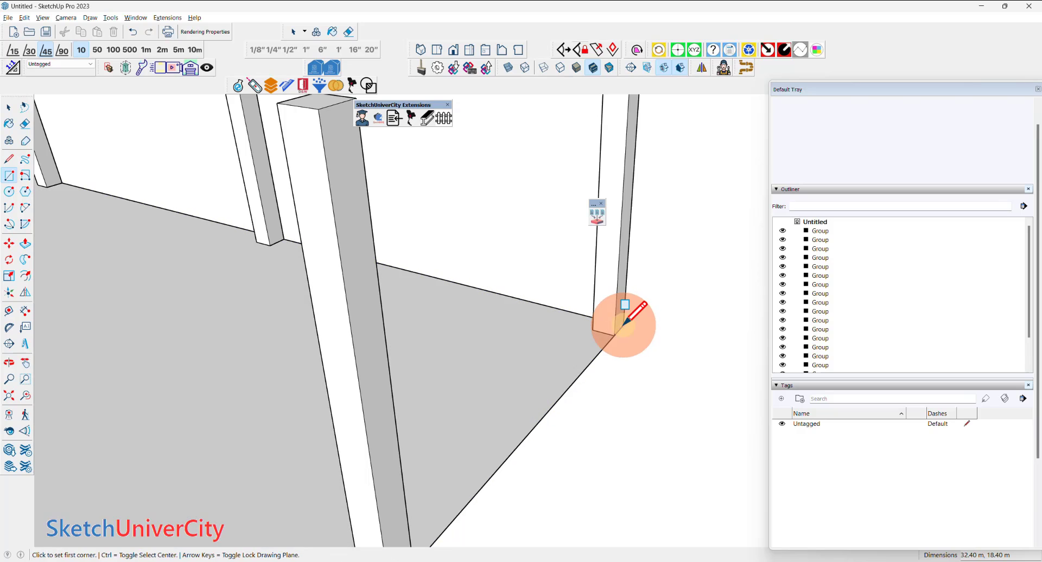
{"action": "scroll", "coordinate": [625, 315], "scroll_direction": "down", "scroll_amount": 2}
{"action": "key", "text": "p"}
{"action": "left_click", "coordinate": [562, 342]}
{"action": "type", "text": ".2"}
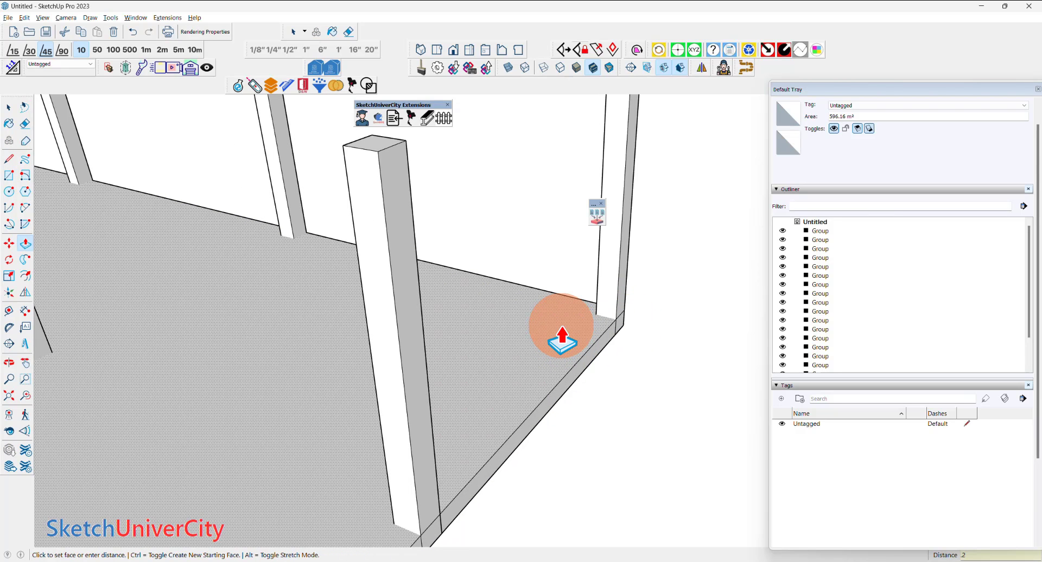
{"action": "key", "text": "Return"}
Step: Select the floor slab together with all the columns
{"action": "key", "text": "space"}
{"action": "left_click", "coordinate": [565, 332]}
{"action": "scroll", "coordinate": [645, 324], "scroll_direction": "down", "scroll_amount": 2}
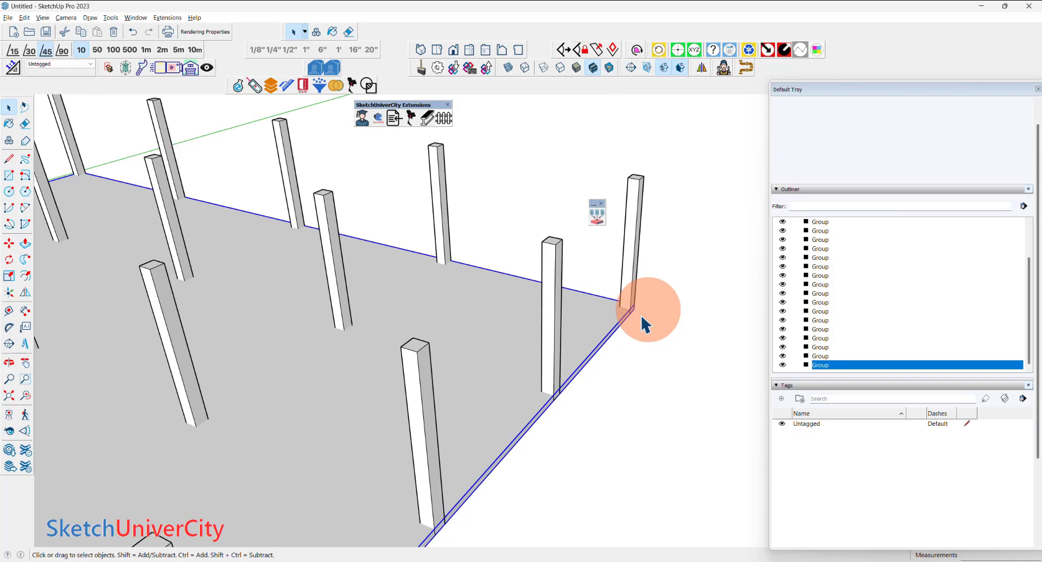
{"action": "scroll", "coordinate": [644, 325], "scroll_direction": "down", "scroll_amount": 3}
{"action": "scroll", "coordinate": [611, 304], "scroll_direction": "down", "scroll_amount": 2}
{"action": "mouse_move", "coordinate": [153, 207]}
{"action": "left_mouse_down"}
{"action": "mouse_move", "coordinate": [500, 351]}
{"action": "mouse_move", "coordinate": [669, 388]}
{"action": "left_mouse_up"}
{"action": "scroll", "coordinate": [516, 356], "scroll_direction": "up", "scroll_amount": 3}
{"action": "scroll", "coordinate": [516, 350], "scroll_direction": "up", "scroll_amount": 2}
{"action": "scroll", "coordinate": [533, 328], "scroll_direction": "up", "scroll_amount": 2}
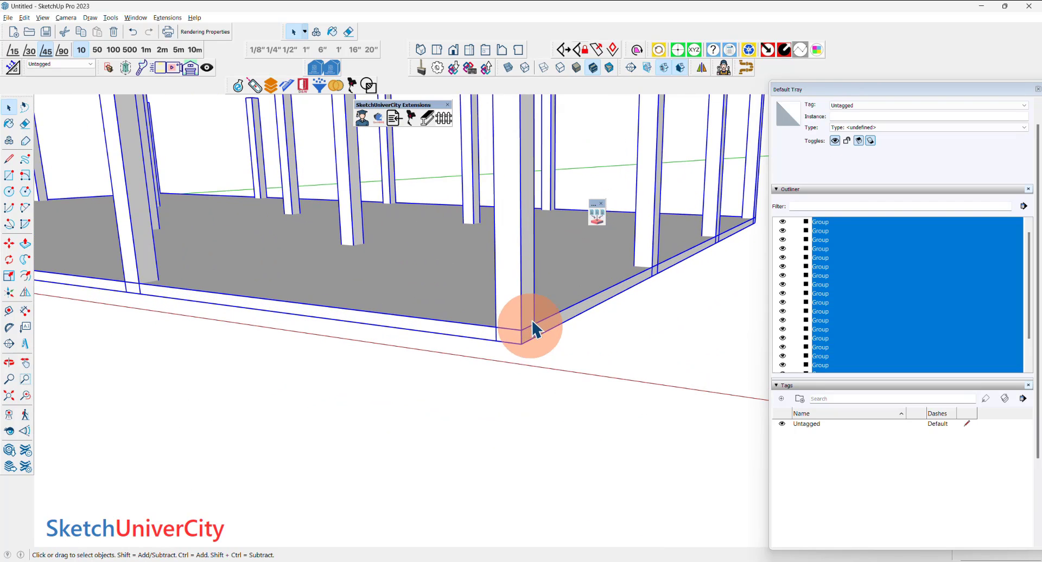
Step: Copy the slab-and-column storey upward and repeat it into four levels
{"action": "key", "text": "m"}
{"action": "left_click", "coordinate": [534, 323]}
{"action": "key", "text": "ctrl"}
{"action": "scroll", "coordinate": [532, 325], "scroll_direction": "down", "scroll_amount": 1}
{"action": "scroll", "coordinate": [533, 312], "scroll_direction": "down", "scroll_amount": 2}
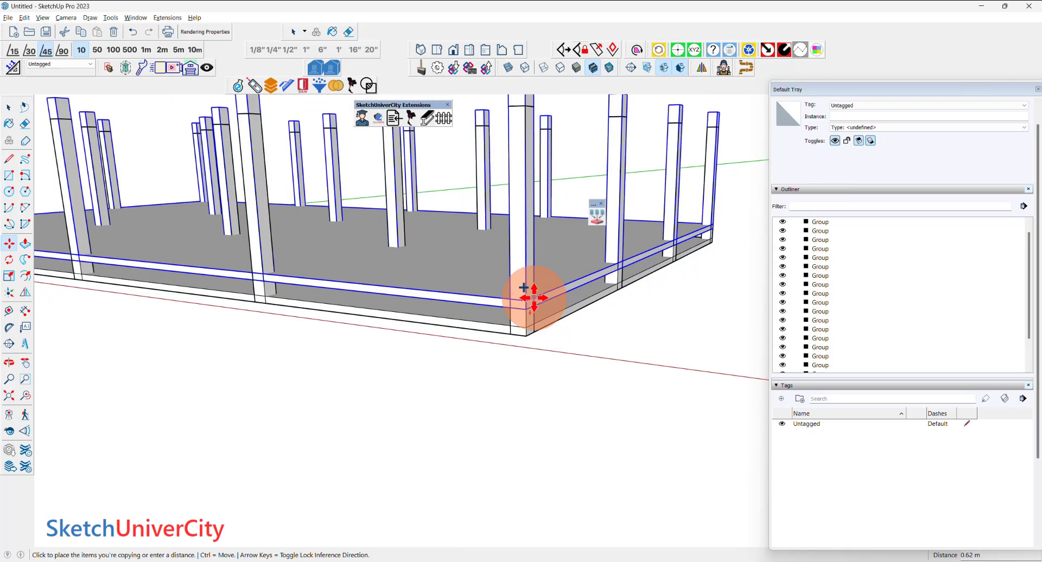
{"action": "scroll", "coordinate": [535, 279], "scroll_direction": "down", "scroll_amount": 2}
{"action": "scroll", "coordinate": [534, 174], "scroll_direction": "up", "scroll_amount": 3}
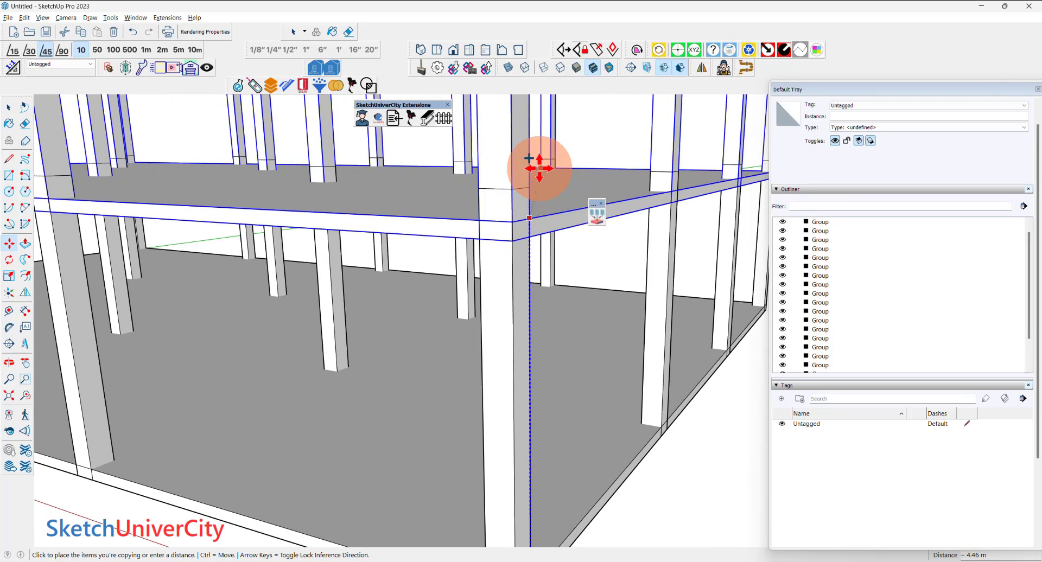
{"action": "left_click", "coordinate": [529, 188]}
{"action": "scroll", "coordinate": [528, 277], "scroll_direction": "down", "scroll_amount": 3}
{"action": "scroll", "coordinate": [526, 281], "scroll_direction": "down", "scroll_amount": 2}
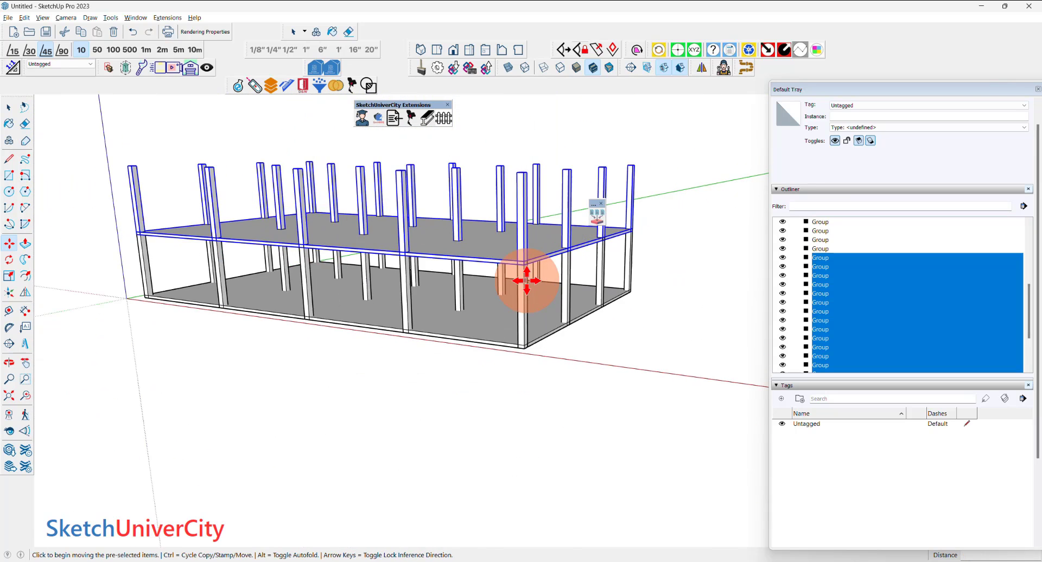
{"action": "type", "text": "x3"}
{"action": "key", "text": "Return"}
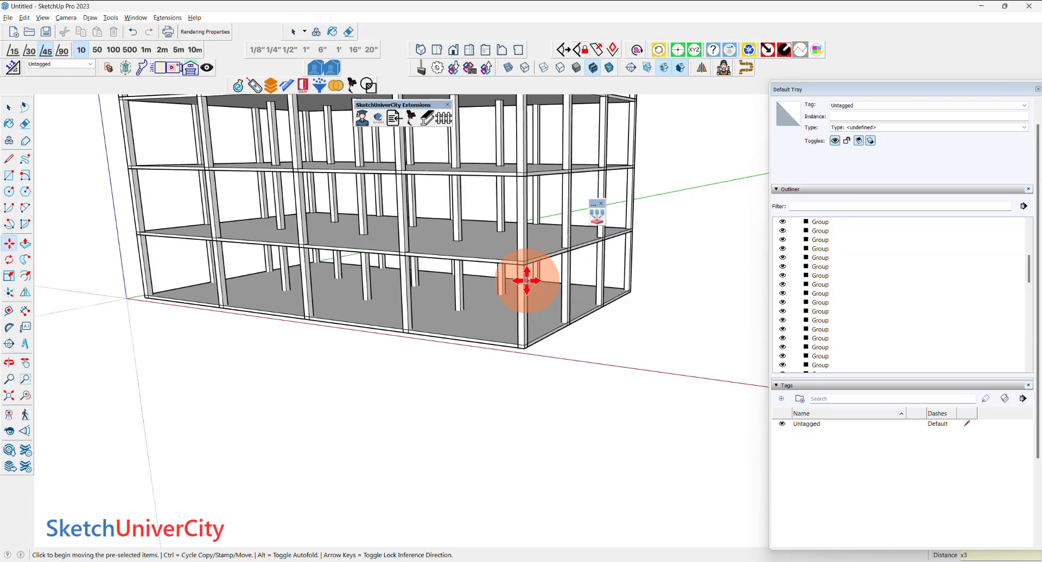
{"action": "key", "text": "space"}
{"action": "scroll", "coordinate": [530, 288], "scroll_direction": "down", "scroll_amount": 3}
Step: Lift the top slab up 5 m onto the columns as the roof slab
{"action": "key", "text": "o"}
{"action": "key", "text": "space"}
{"action": "scroll", "coordinate": [510, 244], "scroll_direction": "up", "scroll_amount": 2}
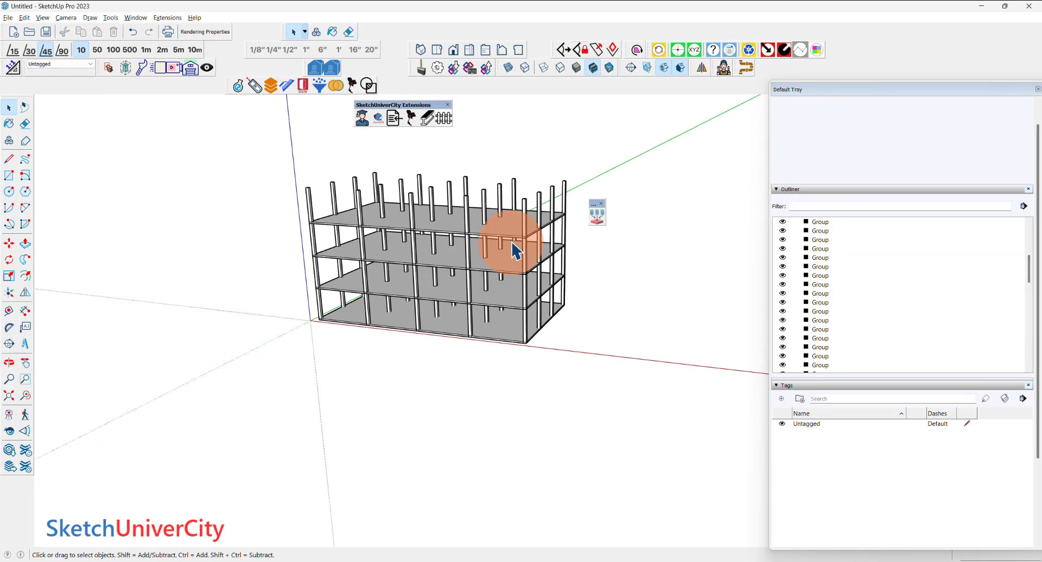
{"action": "scroll", "coordinate": [535, 244], "scroll_direction": "up", "scroll_amount": 2}
{"action": "scroll", "coordinate": [533, 244], "scroll_direction": "up", "scroll_amount": 2}
{"action": "scroll", "coordinate": [531, 242], "scroll_direction": "up", "scroll_amount": 2}
{"action": "key", "text": "m"}
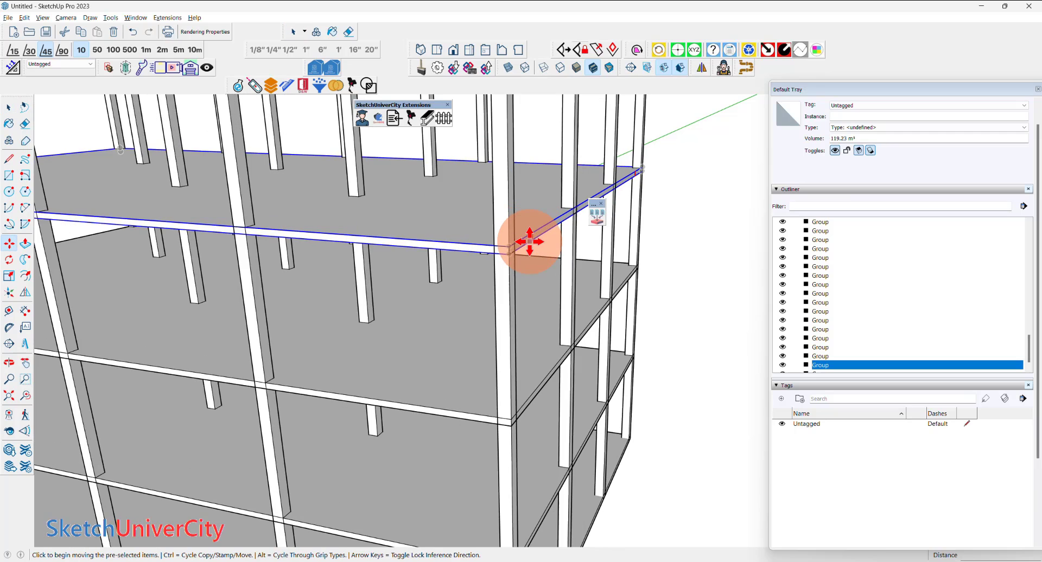
{"action": "left_click_drag", "start_coordinate": [530, 242], "coordinate": [528, 216]}
{"action": "scroll", "coordinate": [528, 216], "scroll_direction": "down", "scroll_amount": 3}
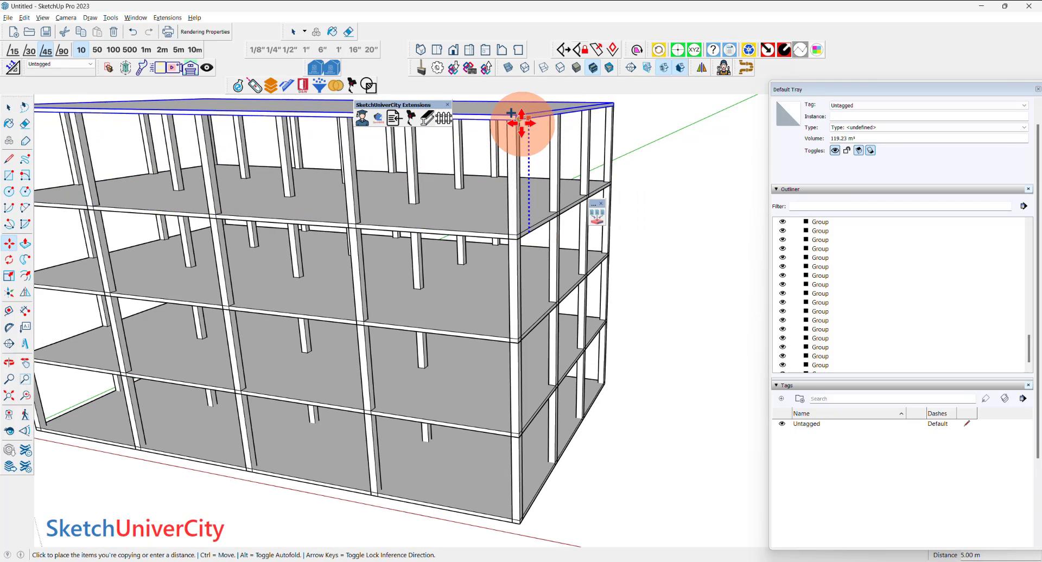
{"action": "left_click_drag", "start_coordinate": [521, 140], "coordinate": [523, 142]}
{"action": "scroll", "coordinate": [548, 223], "scroll_direction": "down", "scroll_amount": 5}
{"action": "middle_click_drag", "start_coordinate": [558, 232], "coordinate": [659, 216]}
Step: Edit the roof slab group and shift its contents sideways to the left
{"action": "key", "text": "space"}
{"action": "left_click", "coordinate": [642, 271]}
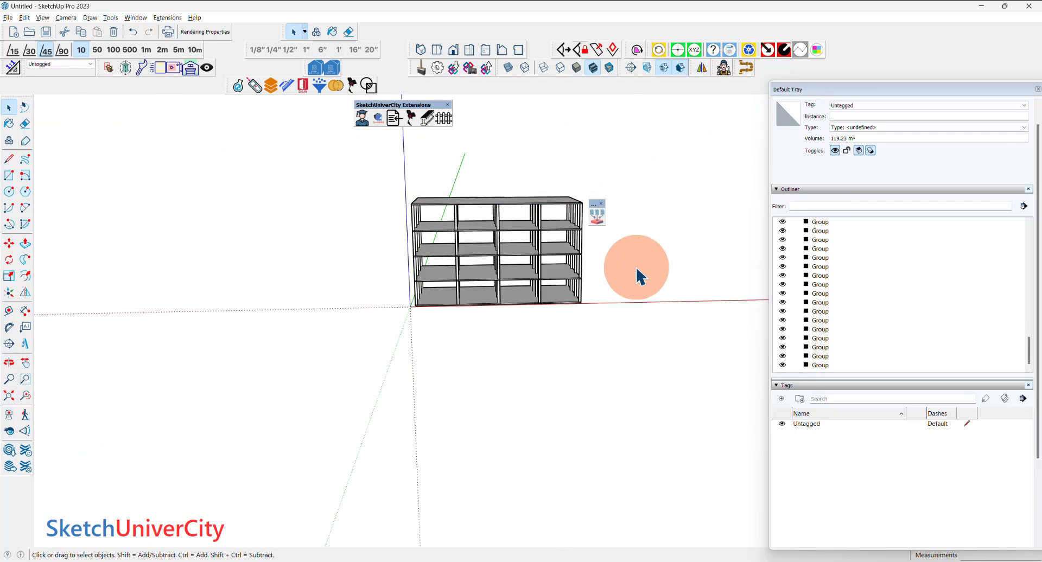
{"action": "scroll", "coordinate": [564, 230], "scroll_direction": "up", "scroll_amount": 3}
{"action": "double_click", "coordinate": [553, 275]}
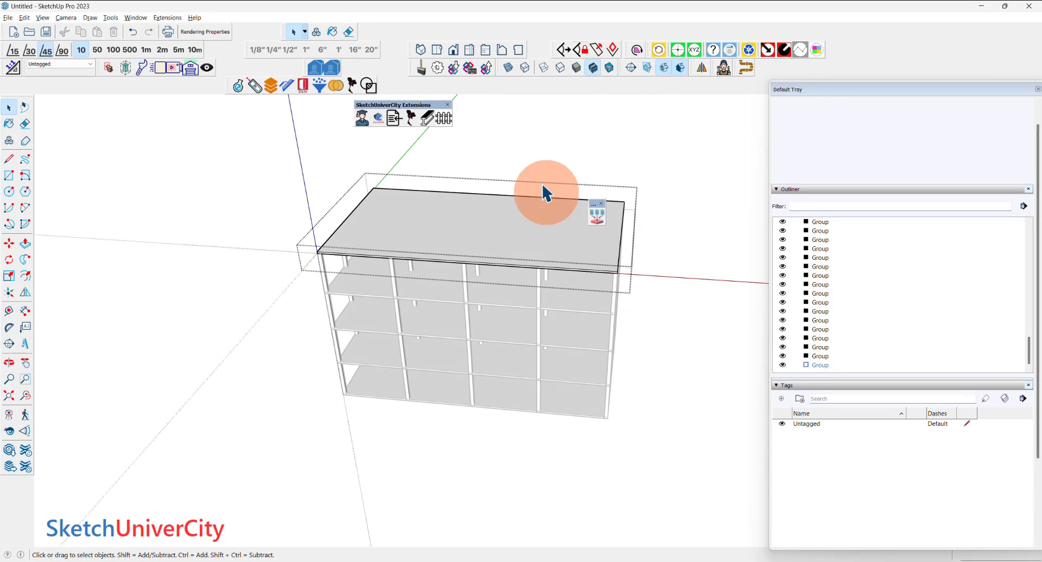
{"action": "left_click_drag", "start_coordinate": [541, 184], "coordinate": [671, 310]}
{"action": "scroll", "coordinate": [615, 261], "scroll_direction": "up", "scroll_amount": 2}
{"action": "key", "text": "m"}
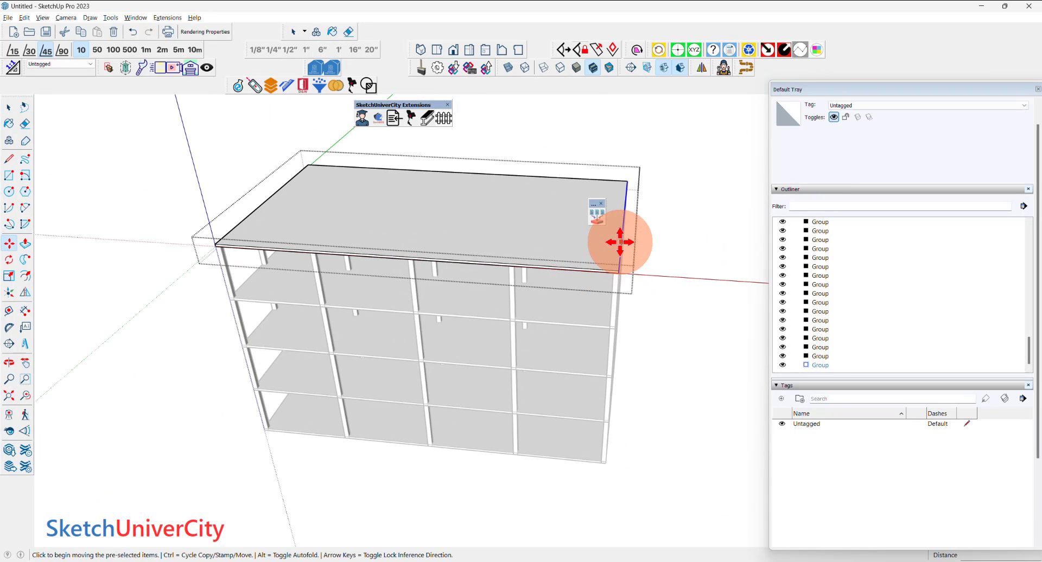
{"action": "left_click", "coordinate": [618, 242]}
{"action": "scroll", "coordinate": [507, 272], "scroll_direction": "up", "scroll_amount": 2}
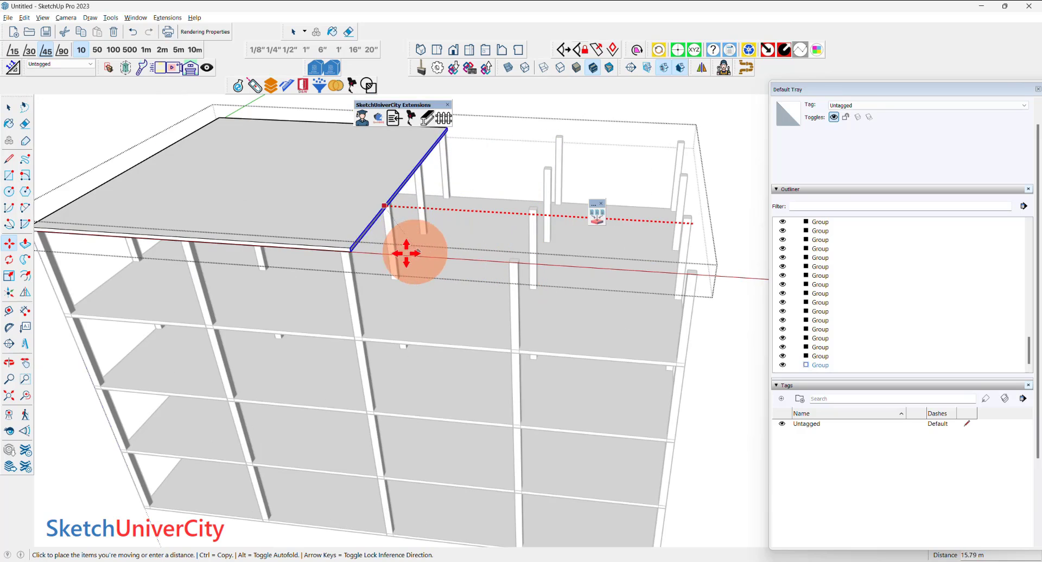
{"action": "scroll", "coordinate": [400, 256], "scroll_direction": "up", "scroll_amount": 3}
{"action": "left_click", "coordinate": [340, 279]}
{"action": "scroll", "coordinate": [389, 200], "scroll_direction": "down", "scroll_amount": 6}
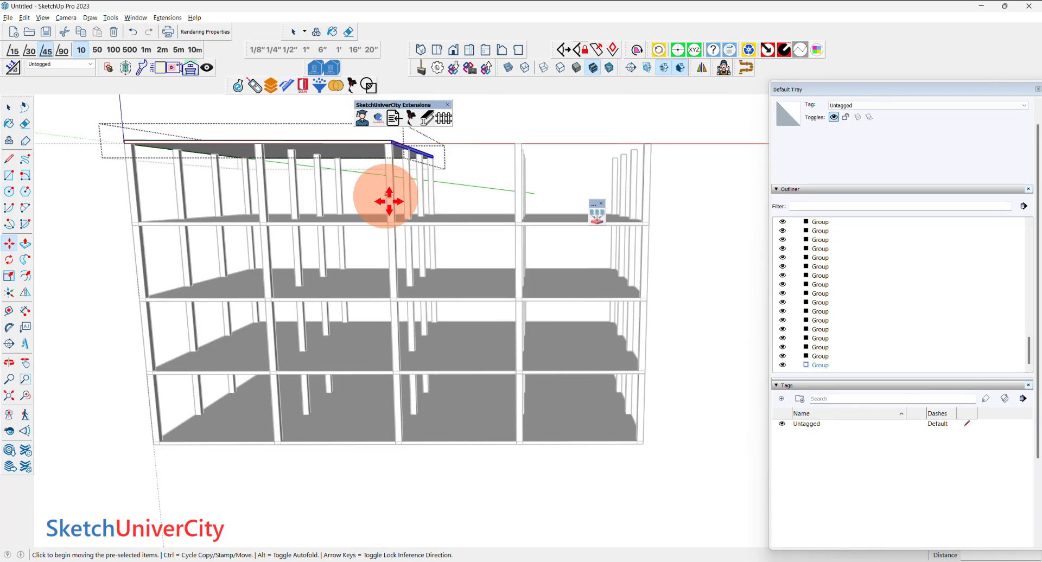
{"action": "key", "text": "space"}
{"action": "left_click", "coordinate": [662, 182]}
Step: Crossing-select the upper columns and move them left onto the slab edge
{"action": "left_click_drag", "start_coordinate": [662, 182], "coordinate": [489, 148]}
{"action": "mouse_move", "coordinate": [488, 148]}
{"action": "middle_mouse_down"}
{"action": "mouse_move", "coordinate": [518, 244]}
{"action": "mouse_move", "coordinate": [538, 240]}
{"action": "middle_mouse_up"}
{"action": "scroll", "coordinate": [598, 249], "scroll_direction": "up", "scroll_amount": 3}
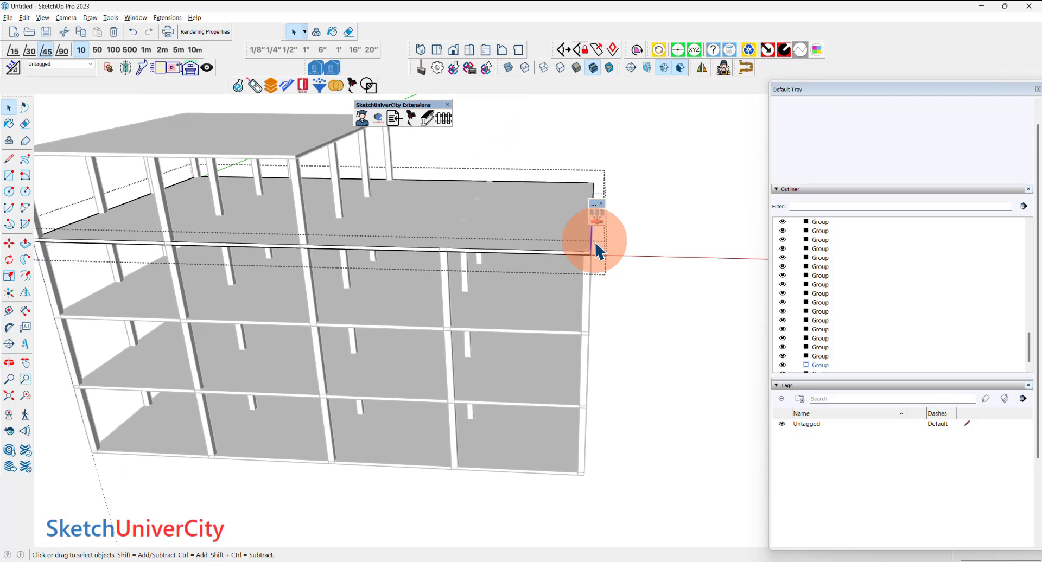
{"action": "scroll", "coordinate": [586, 246], "scroll_direction": "up", "scroll_amount": 3}
{"action": "left_click", "coordinate": [590, 240]}
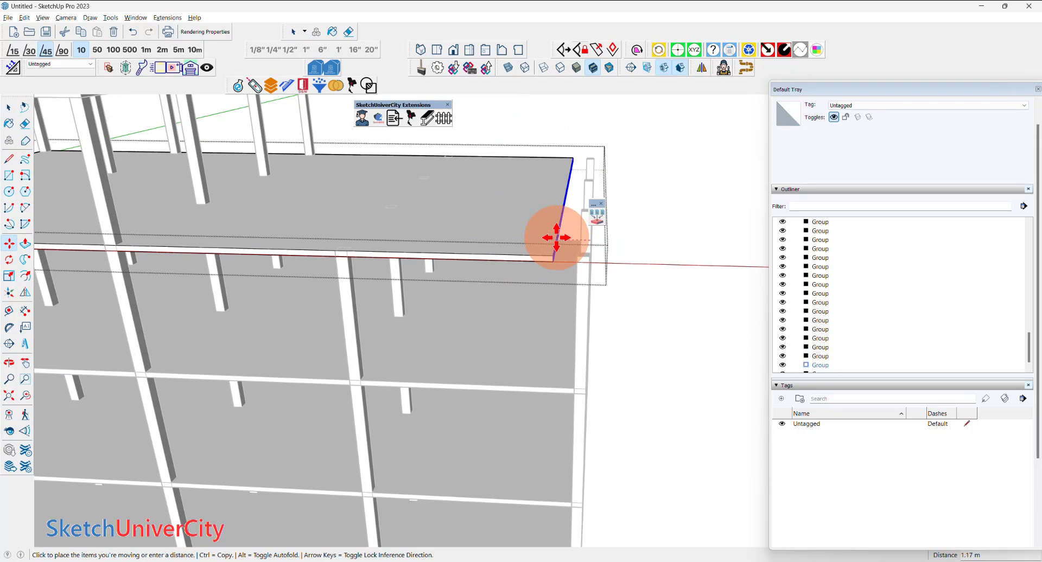
{"action": "left_click", "coordinate": [345, 253]}
{"action": "scroll", "coordinate": [426, 260], "scroll_direction": "down", "scroll_amount": 5}
{"action": "key", "text": "space"}
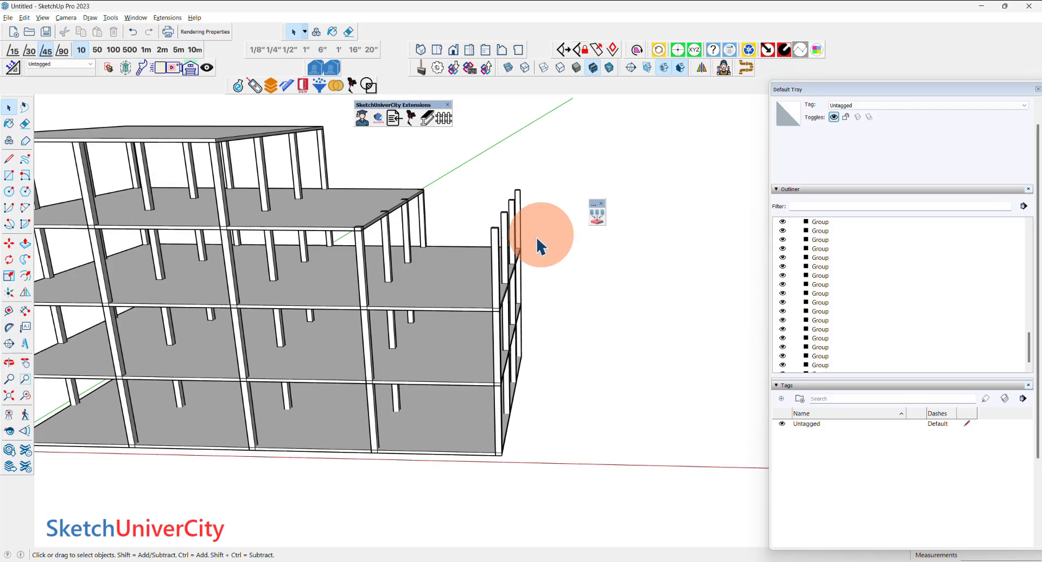
Step: Select the next set of columns and orbit out to view the stepped frame
{"action": "left_click_drag", "start_coordinate": [525, 232], "coordinate": [472, 209]}
{"action": "scroll", "coordinate": [539, 225], "scroll_direction": "down", "scroll_amount": 3}
{"action": "scroll", "coordinate": [549, 247], "scroll_direction": "down", "scroll_amount": 3}
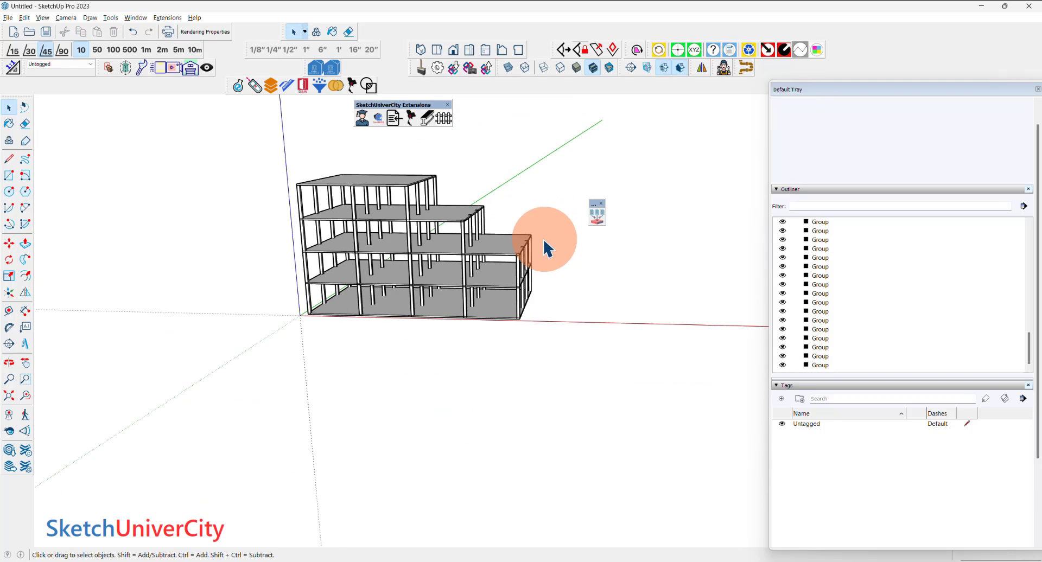
{"action": "mouse_move", "coordinate": [549, 247]}
{"action": "middle_mouse_down"}
{"action": "mouse_move", "coordinate": [404, 217]}
{"action": "mouse_move", "coordinate": [530, 239]}
{"action": "middle_mouse_up"}
{"action": "scroll", "coordinate": [530, 220], "scroll_direction": "up", "scroll_amount": 2}
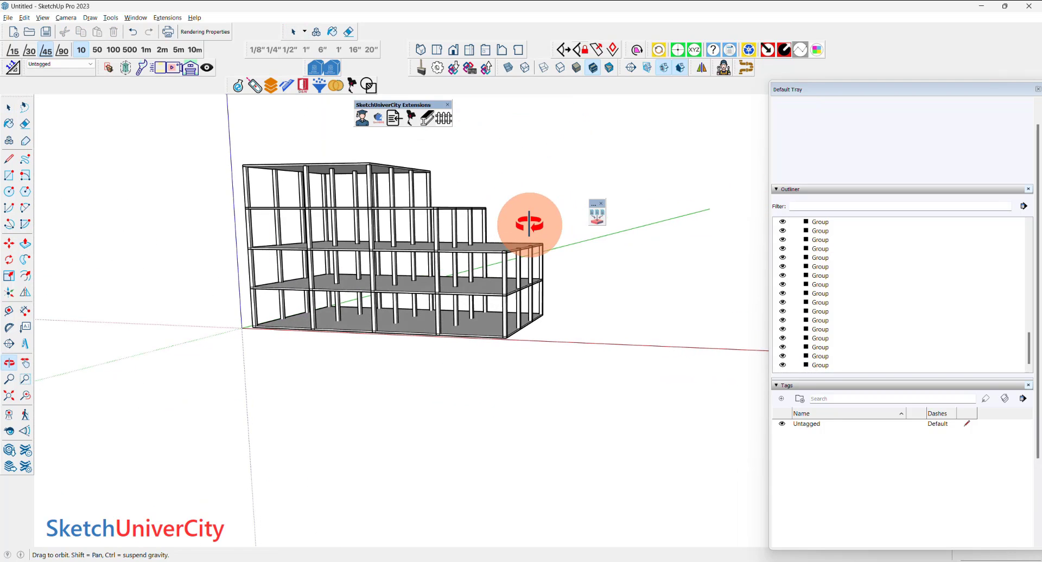
{"action": "key", "text": "space"}
Step: Check and close the empty Quick BOQ table, then place the Cost Codes Manager on the right
{"action": "left_click", "coordinate": [378, 123]}
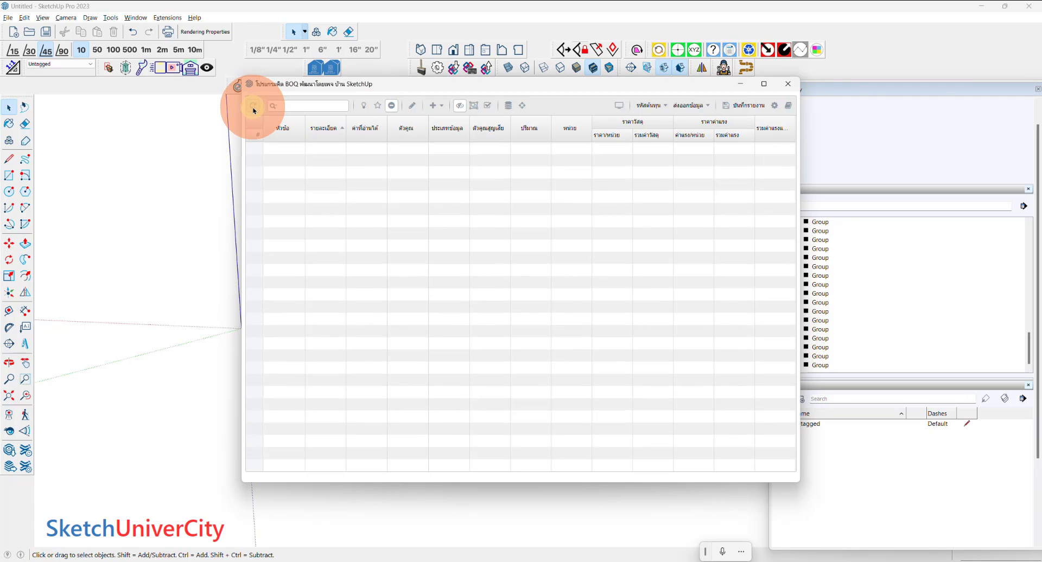
{"action": "left_click", "coordinate": [787, 87]}
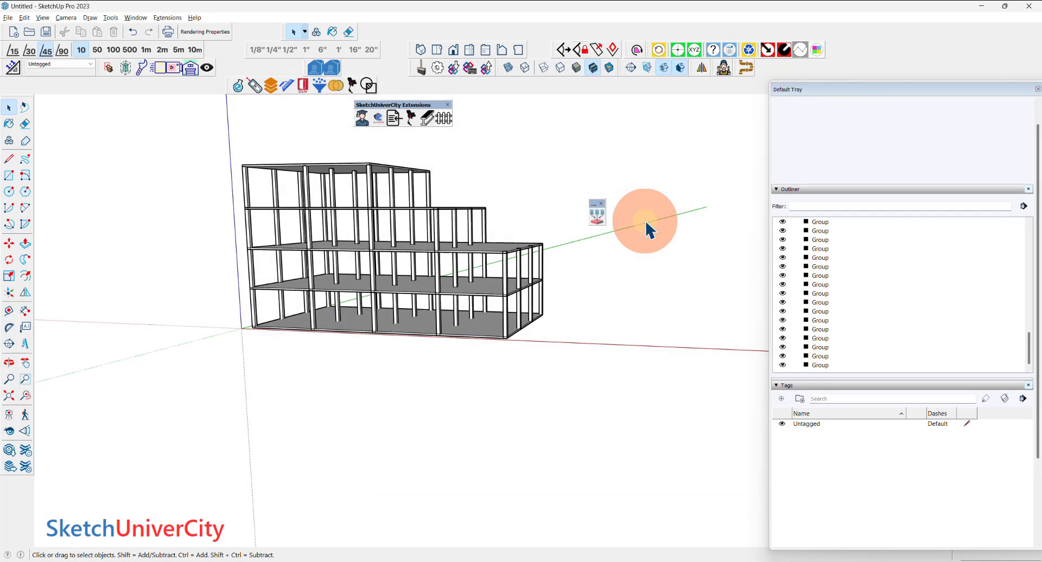
{"action": "left_click", "coordinate": [601, 218]}
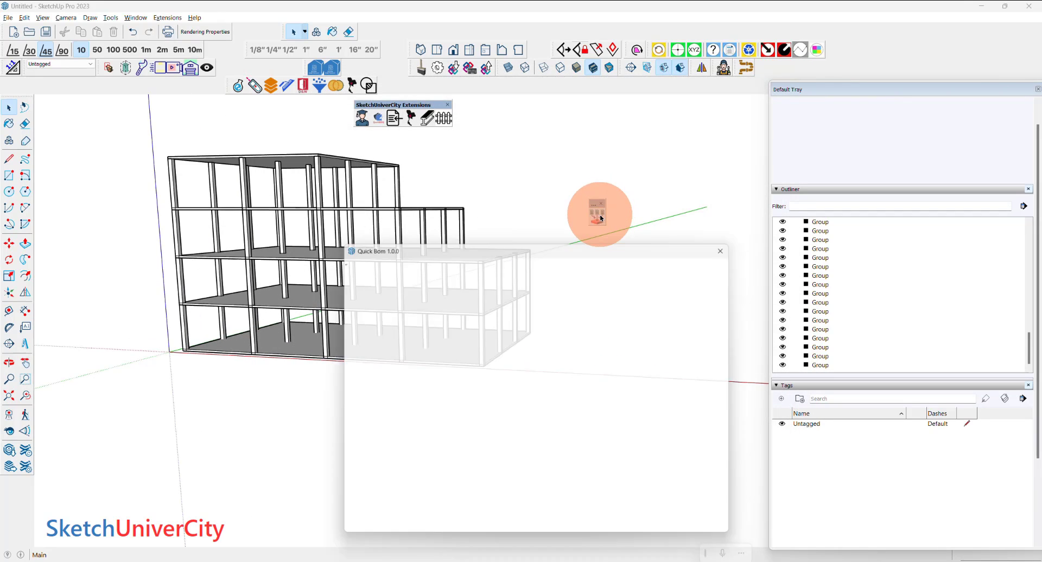
{"action": "left_click_drag", "start_coordinate": [597, 236], "coordinate": [736, 137]}
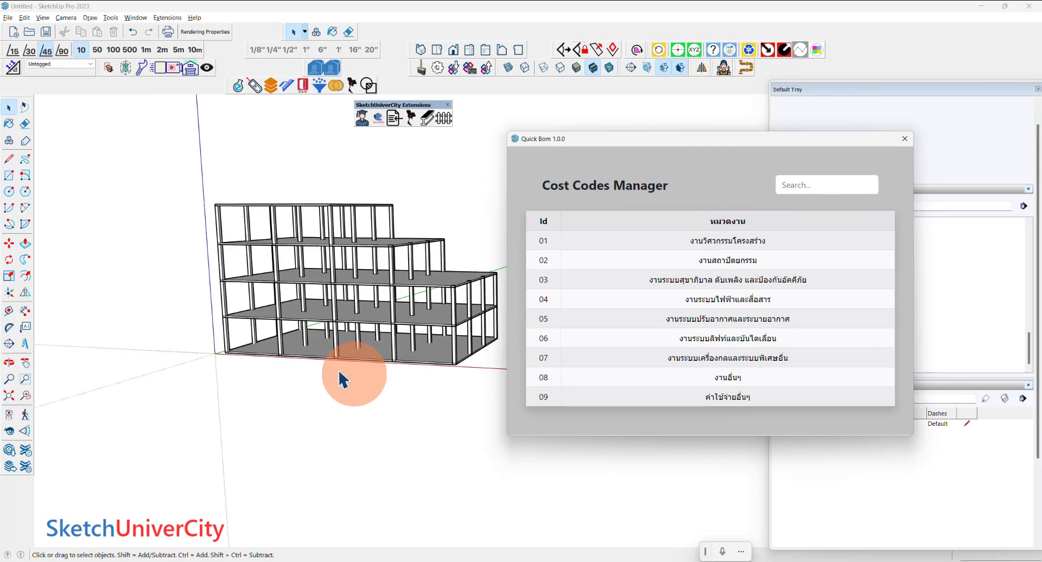
Step: Orbit to a near-front view and crossing-select the ground-floor frame
{"action": "middle_click_drag", "start_coordinate": [349, 372], "coordinate": [445, 374]}
{"action": "left_click_drag", "start_coordinate": [481, 374], "coordinate": [263, 333]}
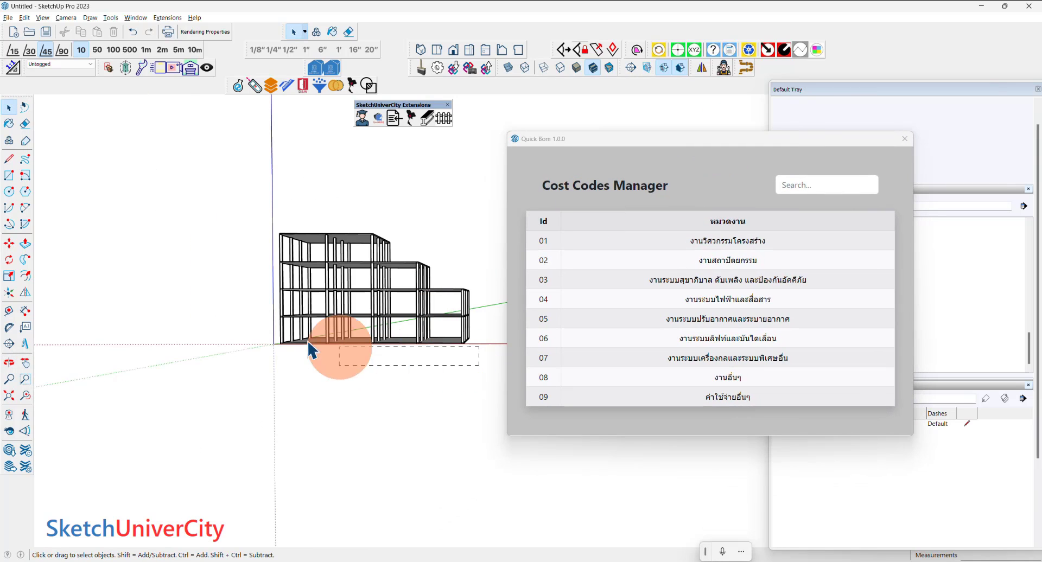
{"action": "scroll", "coordinate": [477, 324], "scroll_direction": "up", "scroll_amount": 3}
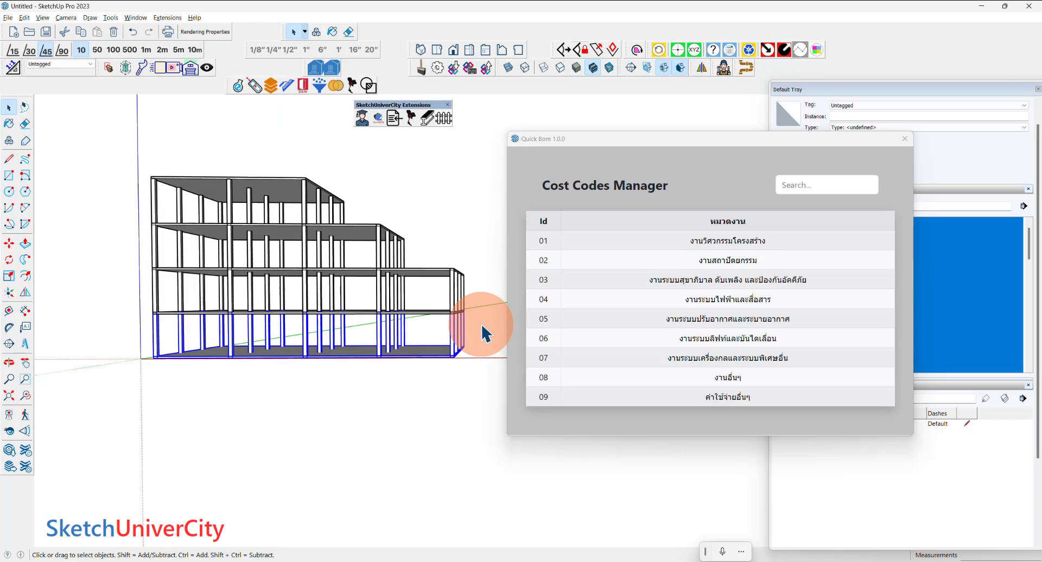
Step: Assign the ground floor to 01/04 structural concrete as floor 1 in m3, then reopen the BOQ table
{"action": "left_click", "coordinate": [730, 246]}
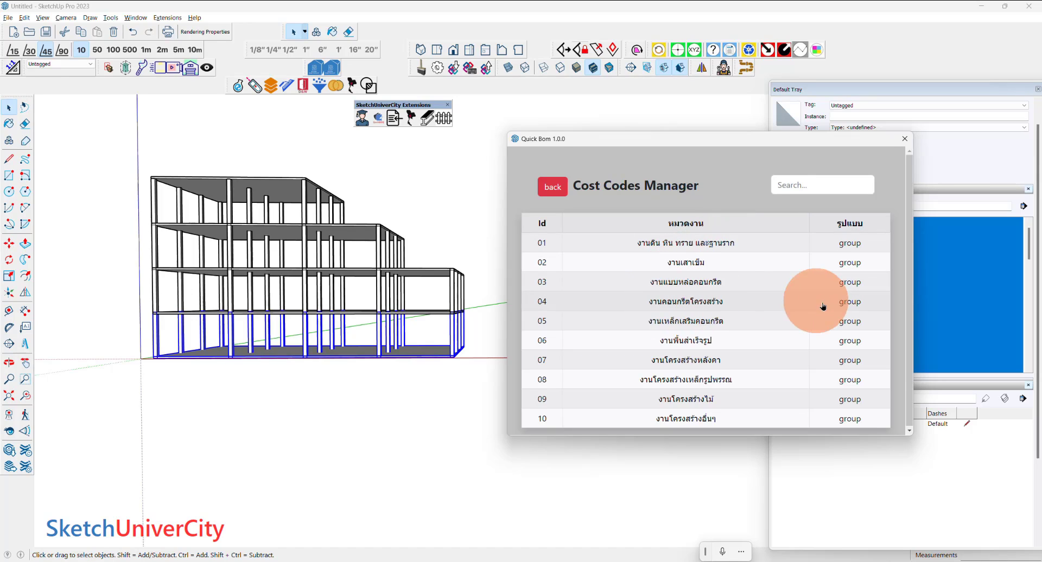
{"action": "left_click", "coordinate": [741, 302]}
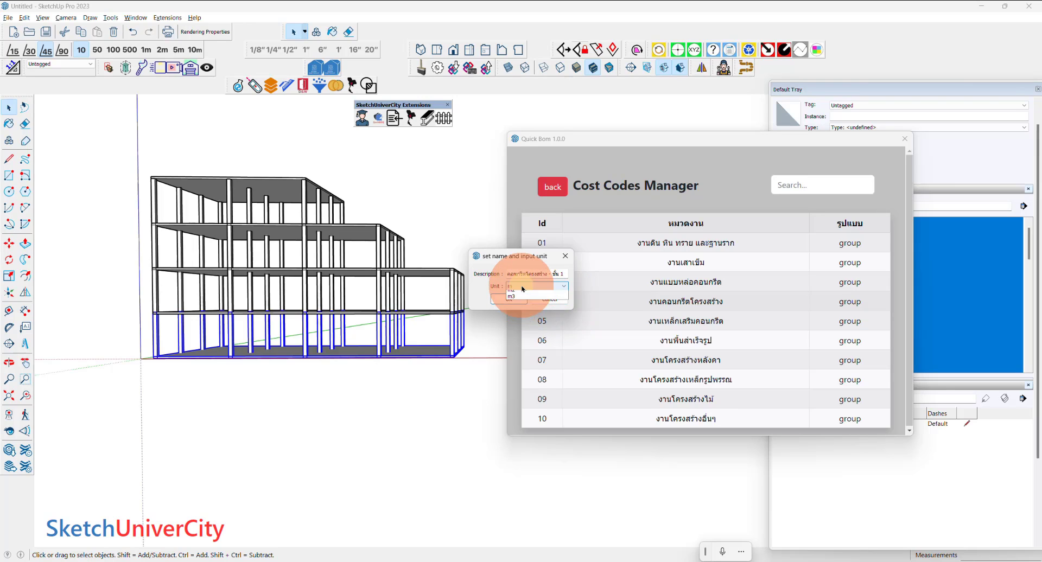
{"action": "left_click", "coordinate": [509, 299]}
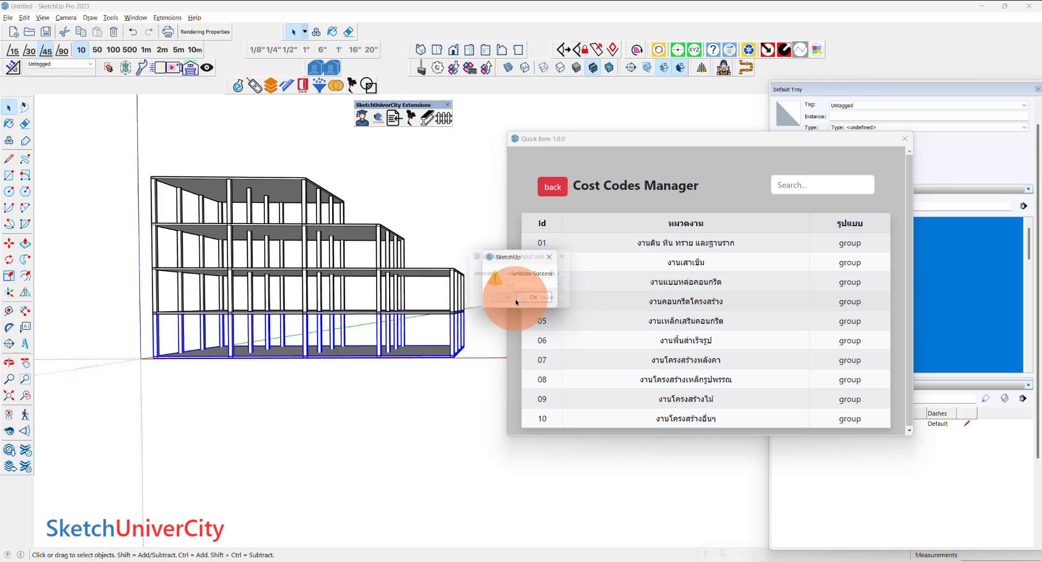
{"action": "left_click", "coordinate": [530, 301]}
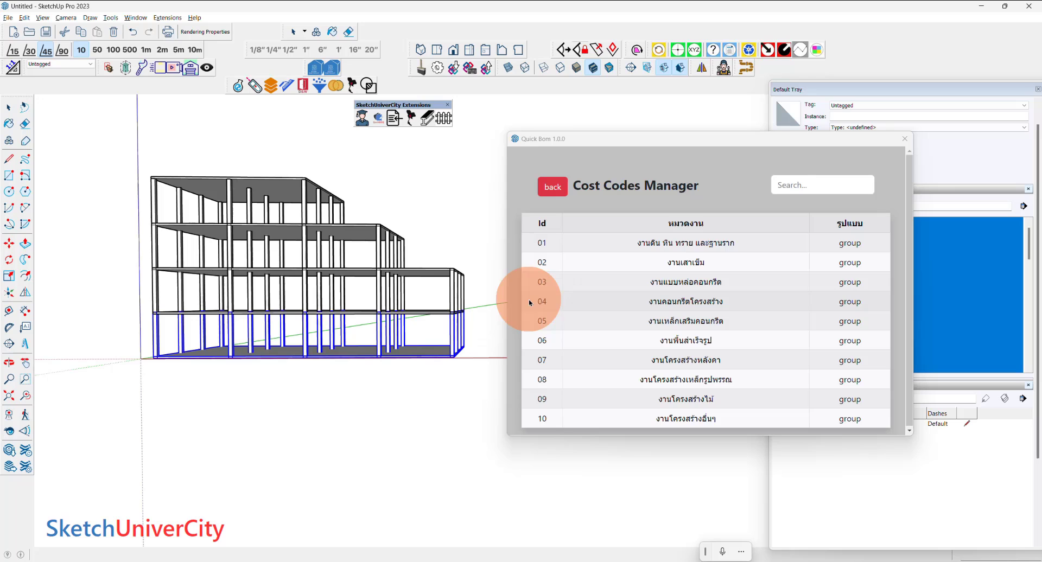
{"action": "left_click", "coordinate": [475, 239]}
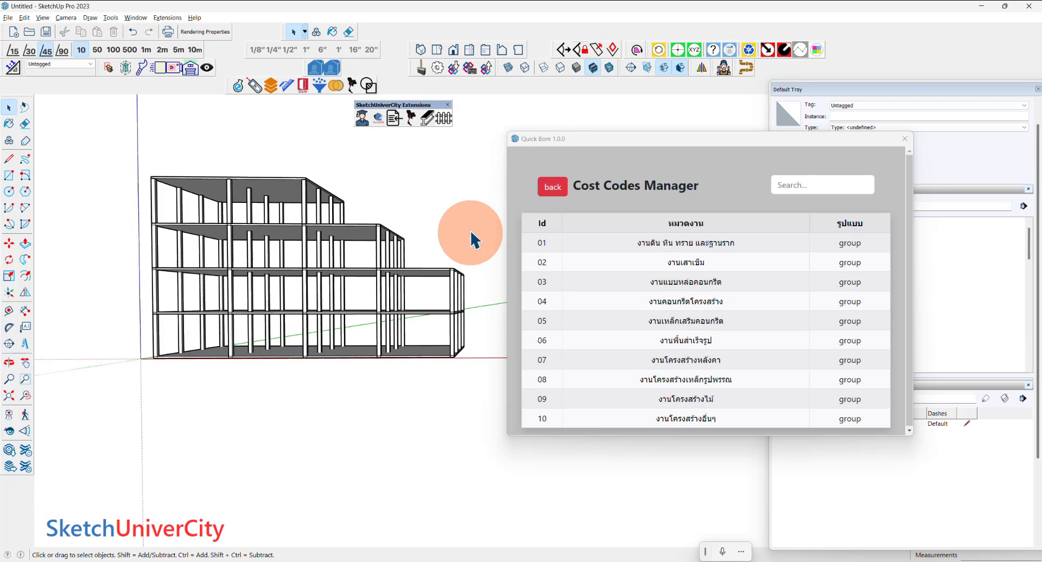
{"action": "left_click", "coordinate": [380, 125]}
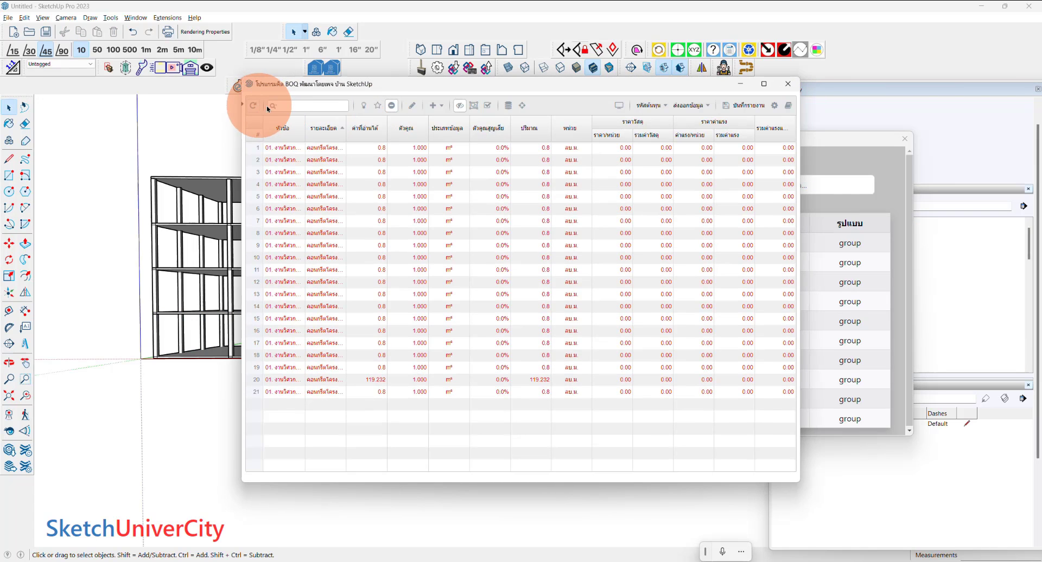
Step: Auto-fit the BOQ column widths and show the summarised Document Presentation
{"action": "double_click", "coordinate": [305, 123]}
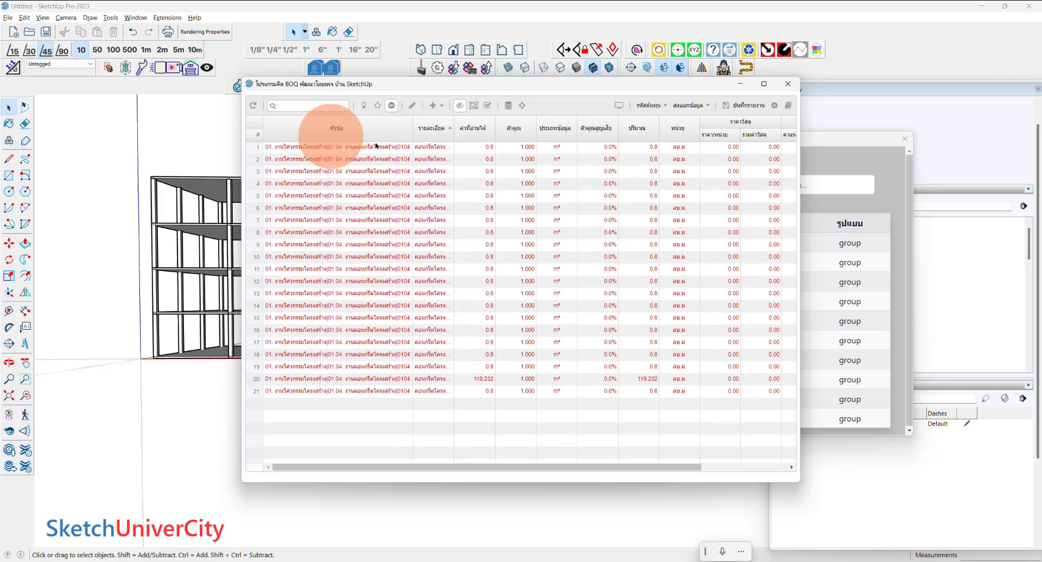
{"action": "double_click", "coordinate": [455, 128]}
{"action": "left_click", "coordinate": [619, 106]}
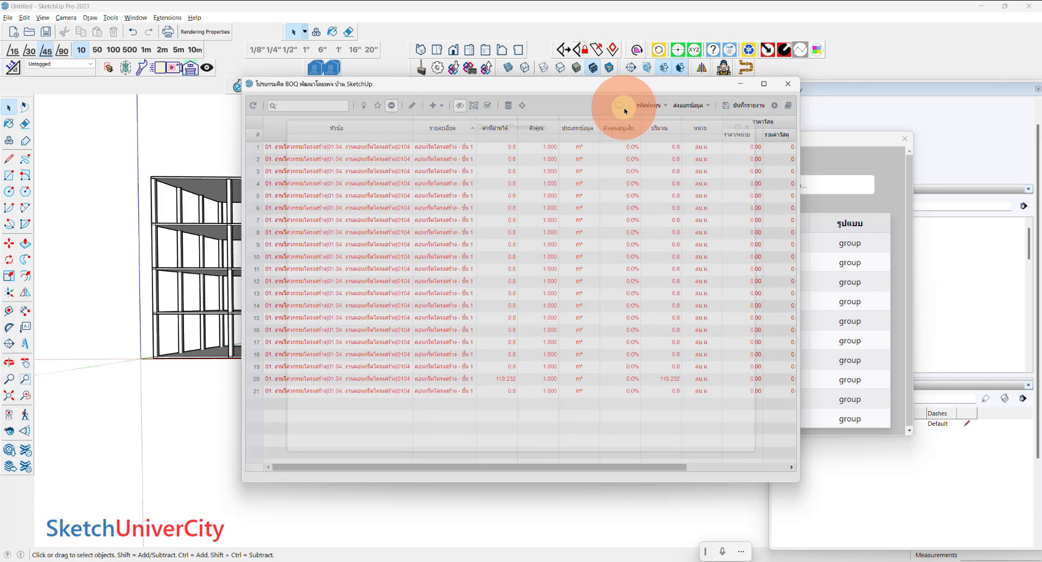
{"action": "mouse_move", "coordinate": [490, 93]}
{"action": "left_mouse_down"}
{"action": "mouse_move", "coordinate": [726, 117]}
{"action": "mouse_move", "coordinate": [749, 130]}
{"action": "left_mouse_up"}
Step: Highlight the floor 1 concrete row (135.232) on the model, then close the BOQ window
{"action": "left_click", "coordinate": [680, 222]}
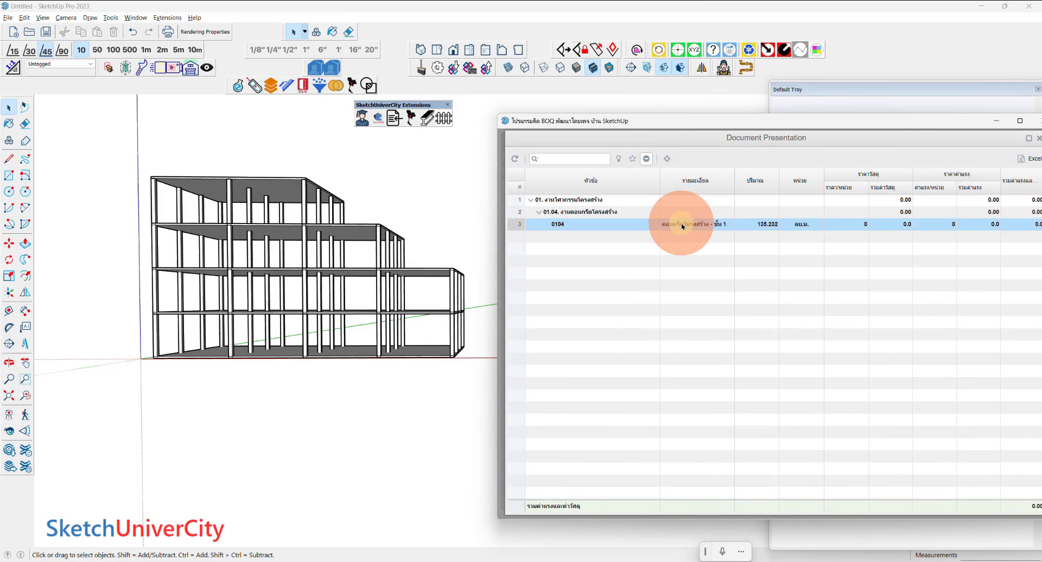
{"action": "left_click", "coordinate": [619, 160]}
{"action": "left_click", "coordinate": [903, 123]}
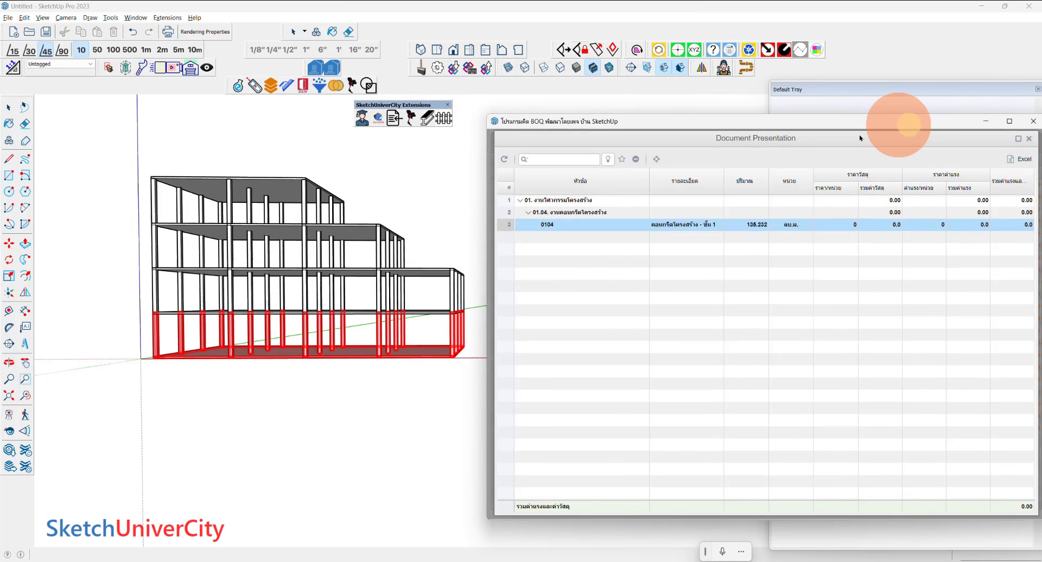
{"action": "left_click", "coordinate": [850, 154]}
{"action": "mouse_move", "coordinate": [462, 182]}
{"action": "middle_mouse_down"}
{"action": "mouse_move", "coordinate": [378, 269]}
{"action": "mouse_move", "coordinate": [200, 291]}
{"action": "middle_mouse_up"}
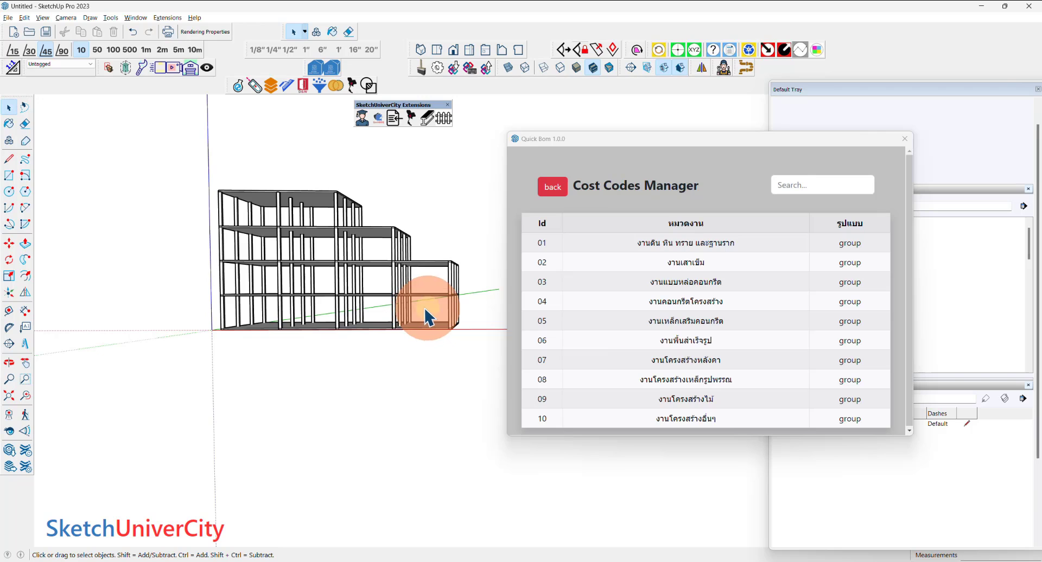
Step: Select the second-storey frame and save it as floor 2 structural concrete
{"action": "left_click_drag", "start_coordinate": [192, 285], "coordinate": [454, 318]}
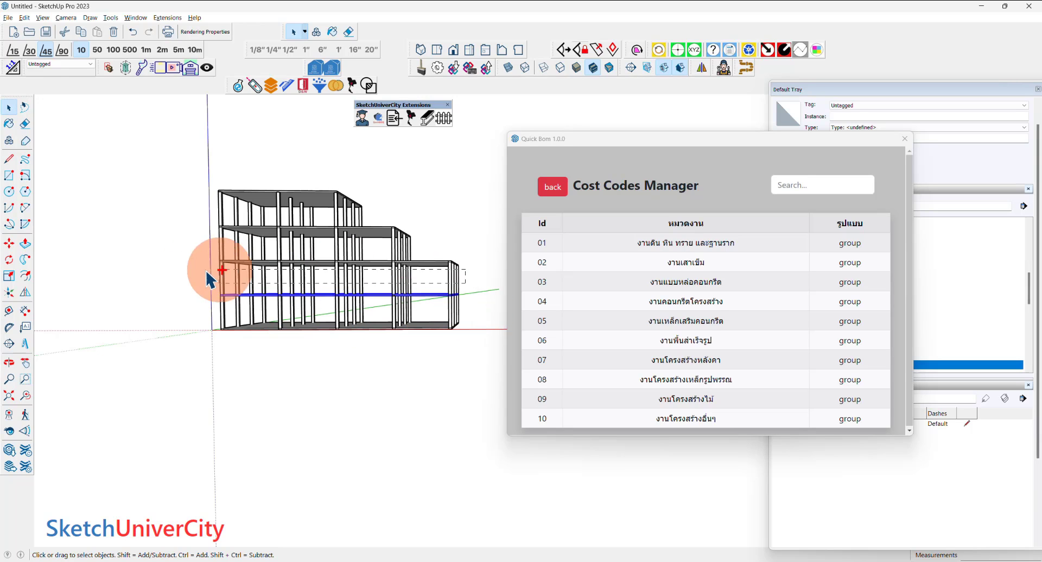
{"action": "left_click_drag", "start_coordinate": [207, 273], "coordinate": [204, 275]}
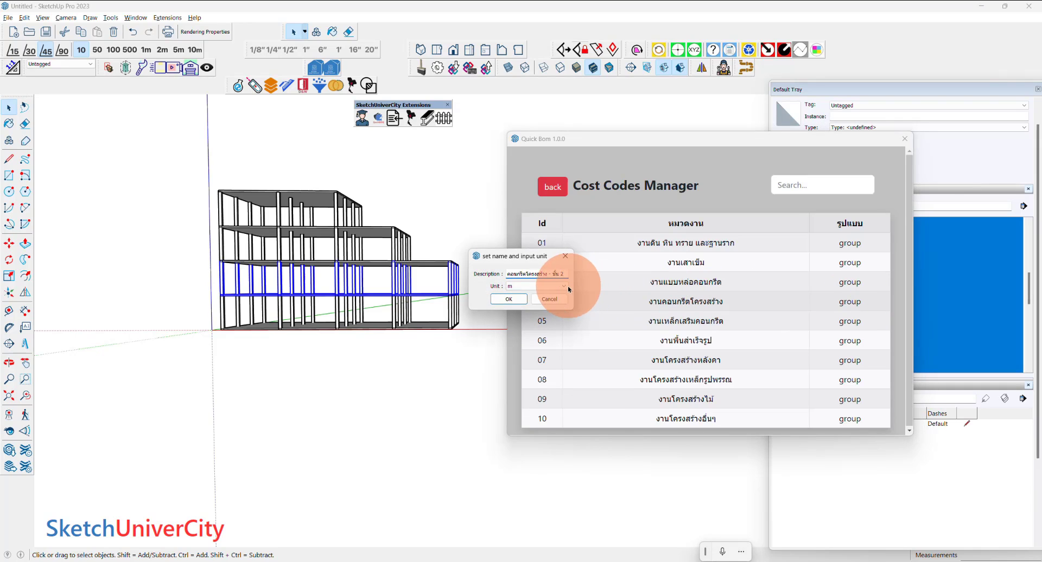
{"action": "left_click", "coordinate": [552, 307]}
{"action": "left_click", "coordinate": [527, 299]}
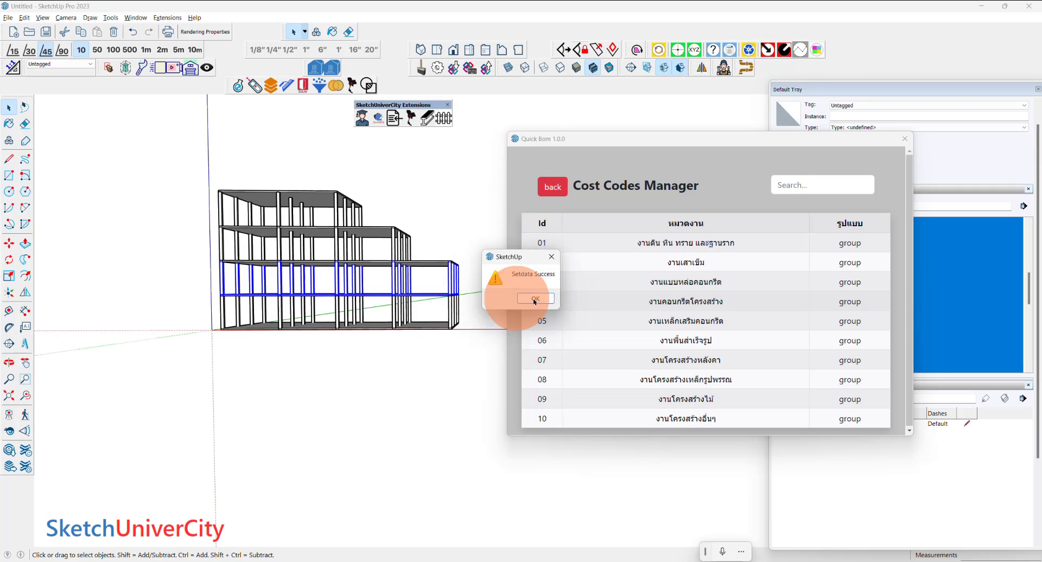
{"action": "left_click", "coordinate": [533, 298]}
Step: Select the third storey and save it as structural concrete 'คอนกรีตโครงสร้าง - ชั้น 3'
{"action": "key", "text": "space"}
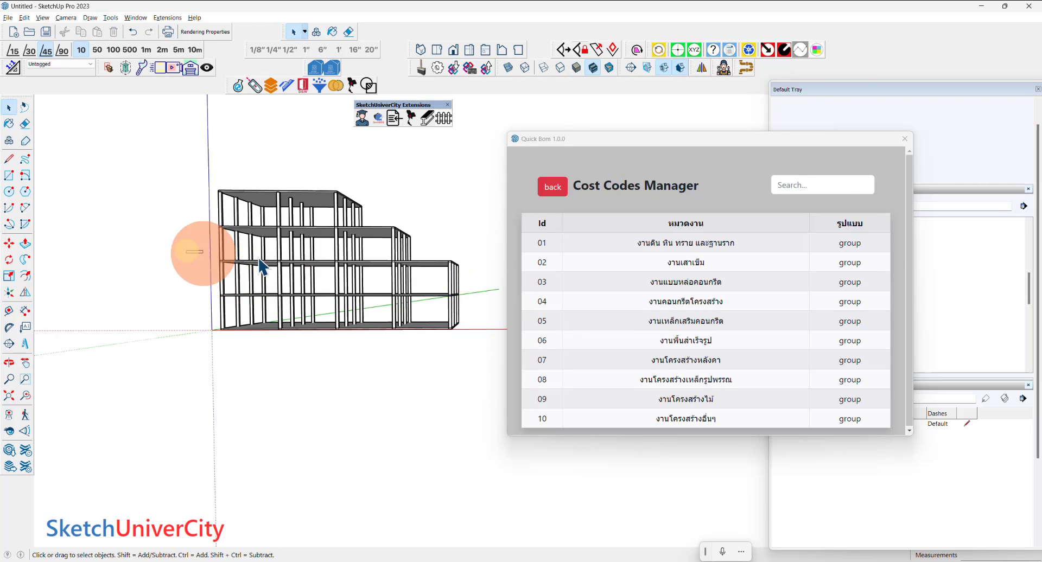
{"action": "left_click", "coordinate": [423, 263]}
{"action": "left_click_drag", "start_coordinate": [423, 263], "coordinate": [204, 251]}
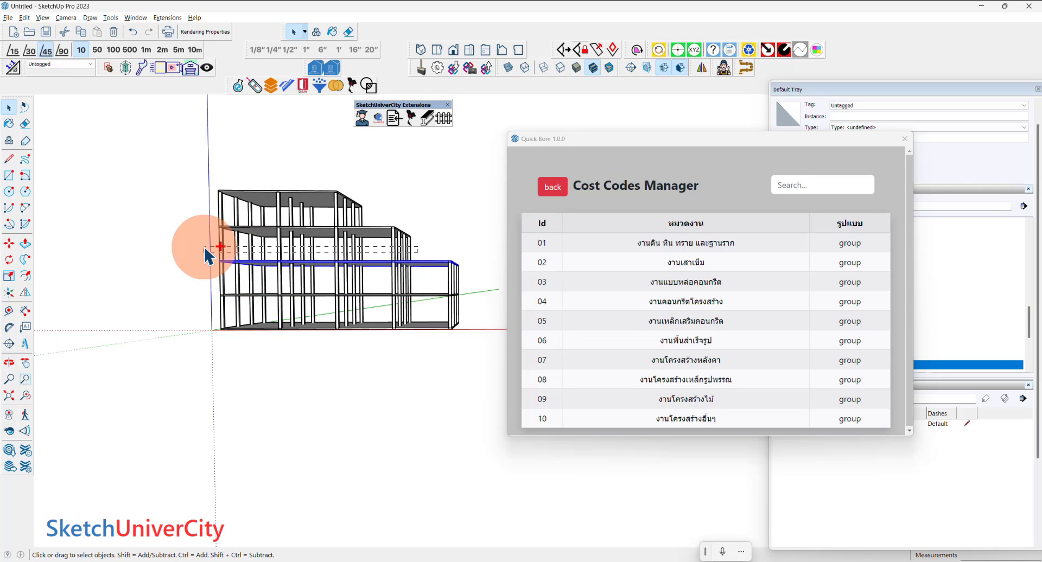
{"action": "left_click", "coordinate": [847, 302]}
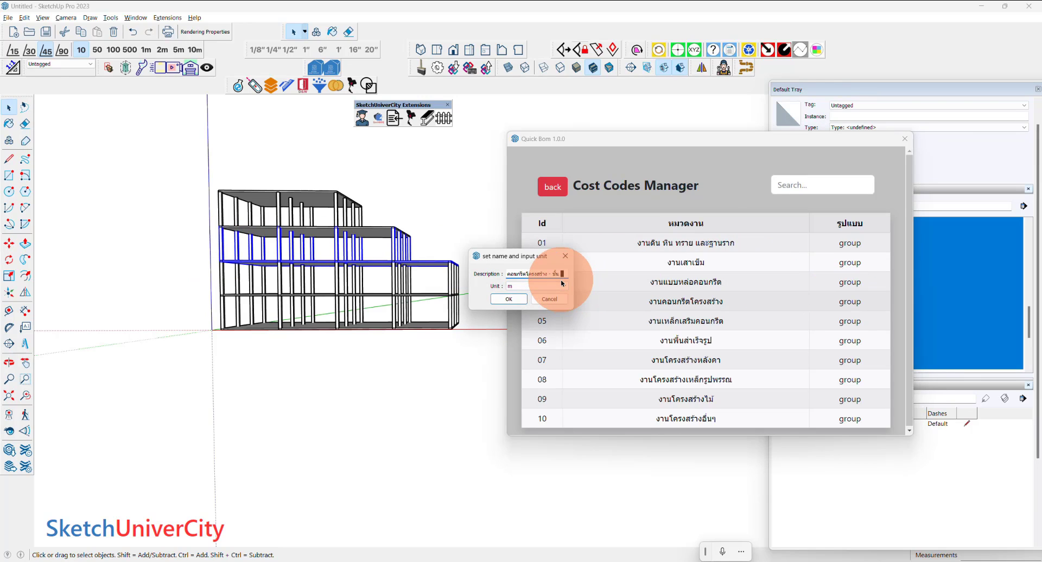
{"action": "type", "text": "3"}
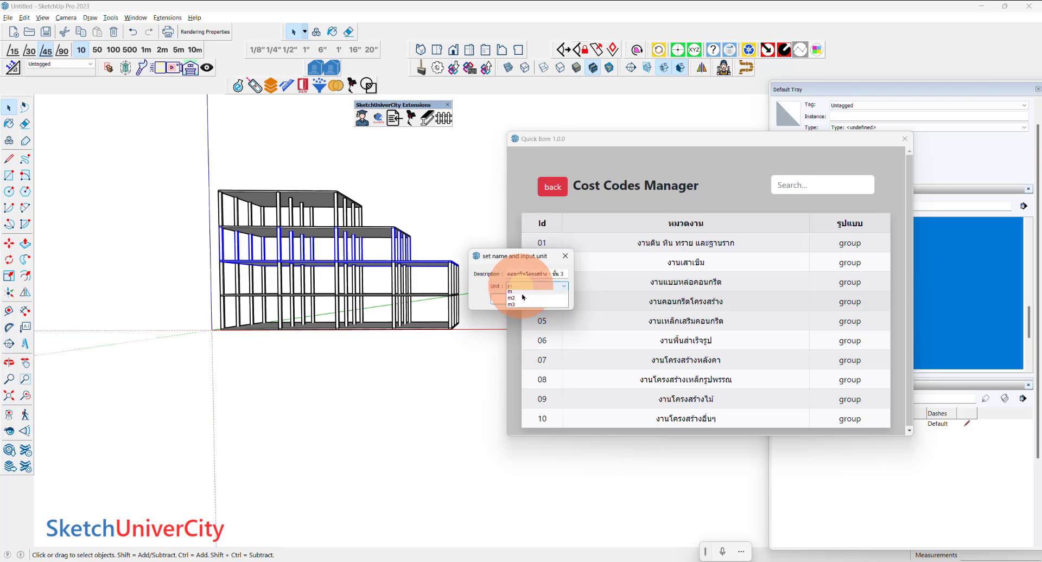
{"action": "left_click", "coordinate": [510, 299]}
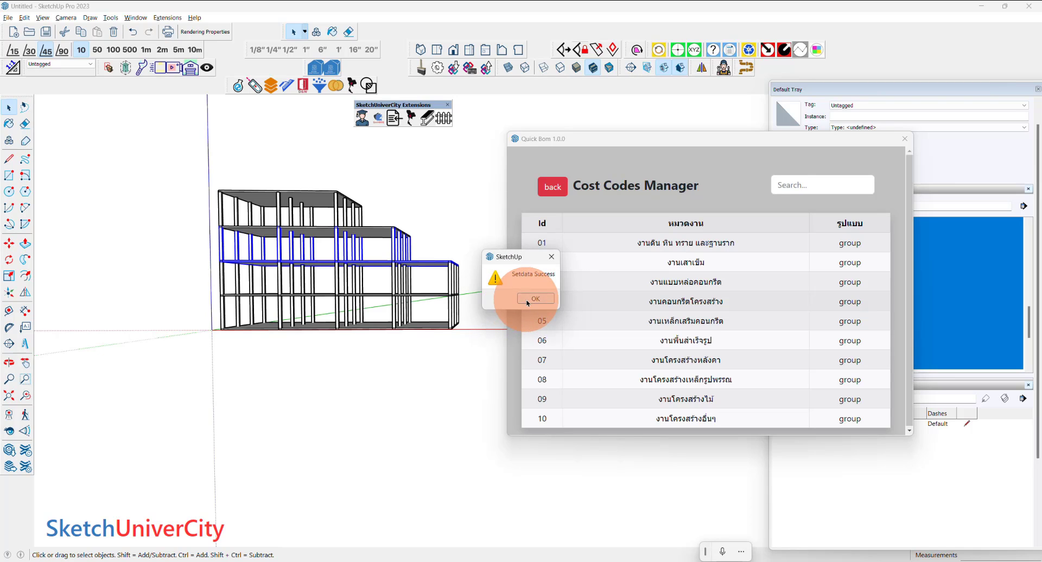
{"action": "left_click", "coordinate": [528, 303]}
Step: Orbit the model and box-select the top storey
{"action": "middle_click_drag", "start_coordinate": [500, 302], "coordinate": [372, 302]}
{"action": "mouse_move", "coordinate": [209, 232]}
{"action": "left_mouse_down"}
{"action": "mouse_move", "coordinate": [442, 274]}
{"action": "mouse_move", "coordinate": [372, 233]}
{"action": "left_mouse_up"}
{"action": "left_click", "coordinate": [302, 232]}
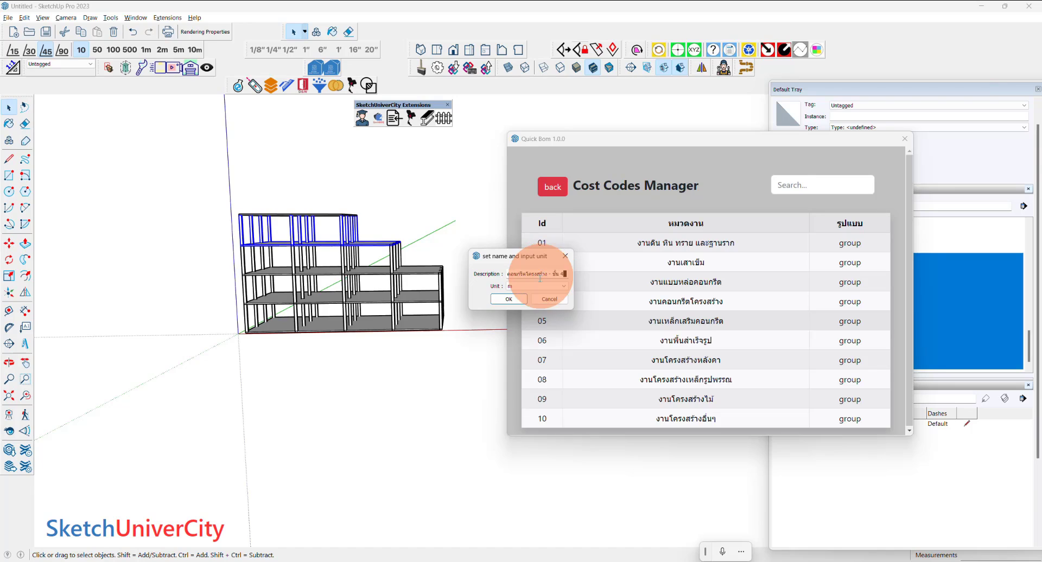
Step: Cancel the pending name entry and select only the roof slab group
{"action": "left_click", "coordinate": [510, 299]}
{"action": "left_click", "coordinate": [539, 298]}
{"action": "scroll", "coordinate": [360, 211], "scroll_direction": "up", "scroll_amount": 1}
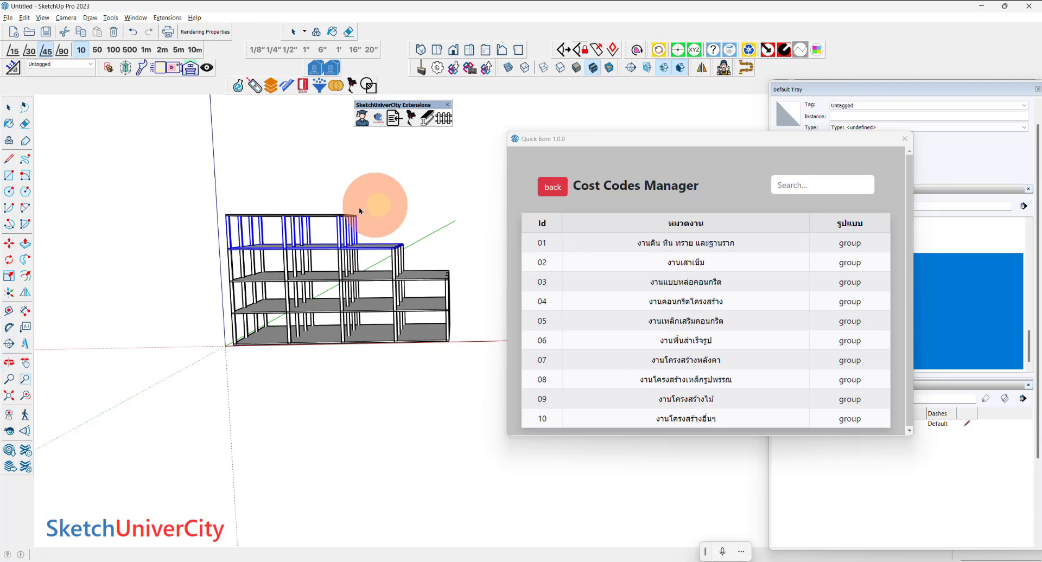
{"action": "left_click", "coordinate": [327, 225]}
{"action": "left_click", "coordinate": [320, 216]}
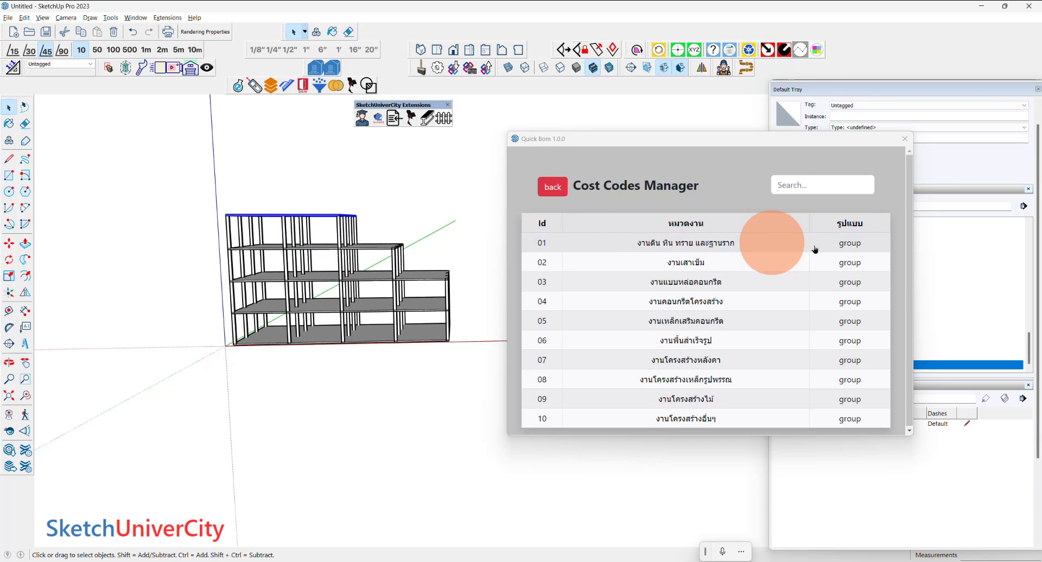
Step: Record the roof slab under cost code 04 as 'คอนกรีตโครงสร้าง - ดาดฟ้า' in m³
{"action": "left_click", "coordinate": [849, 301]}
{"action": "left_click", "coordinate": [530, 276]}
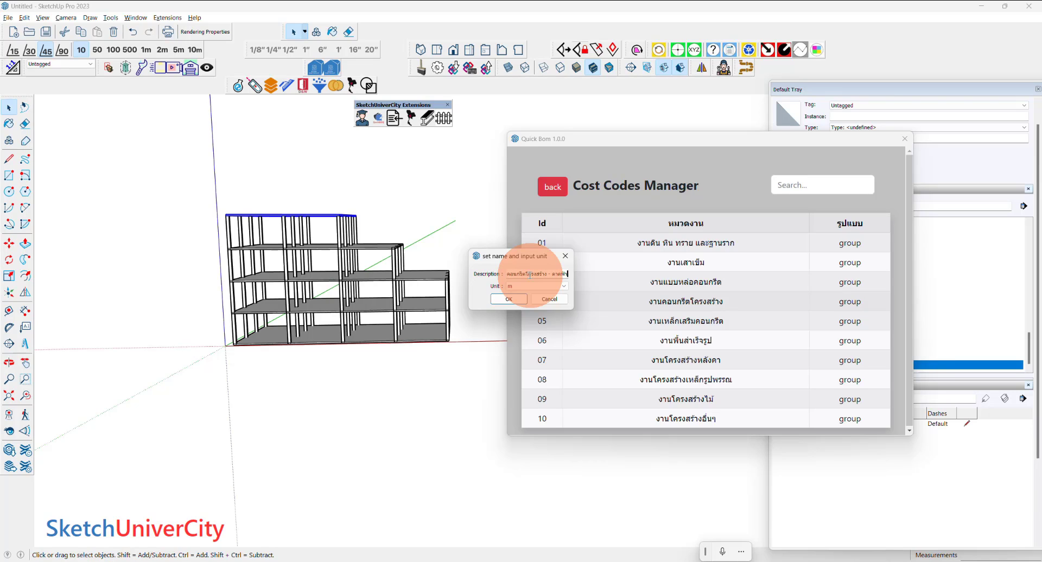
{"action": "left_click", "coordinate": [537, 309]}
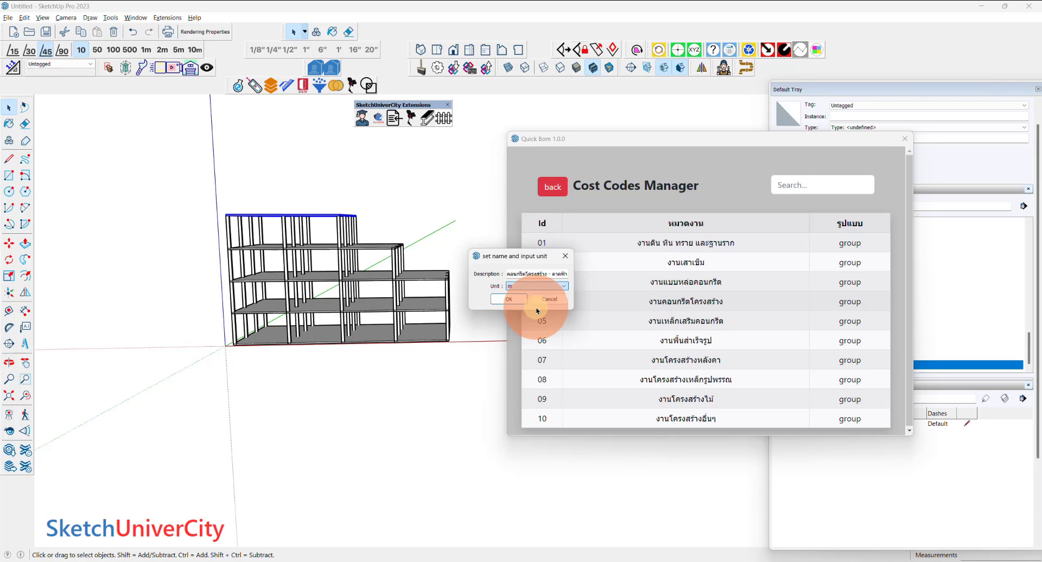
{"action": "left_click", "coordinate": [509, 300]}
{"action": "left_click", "coordinate": [528, 305]}
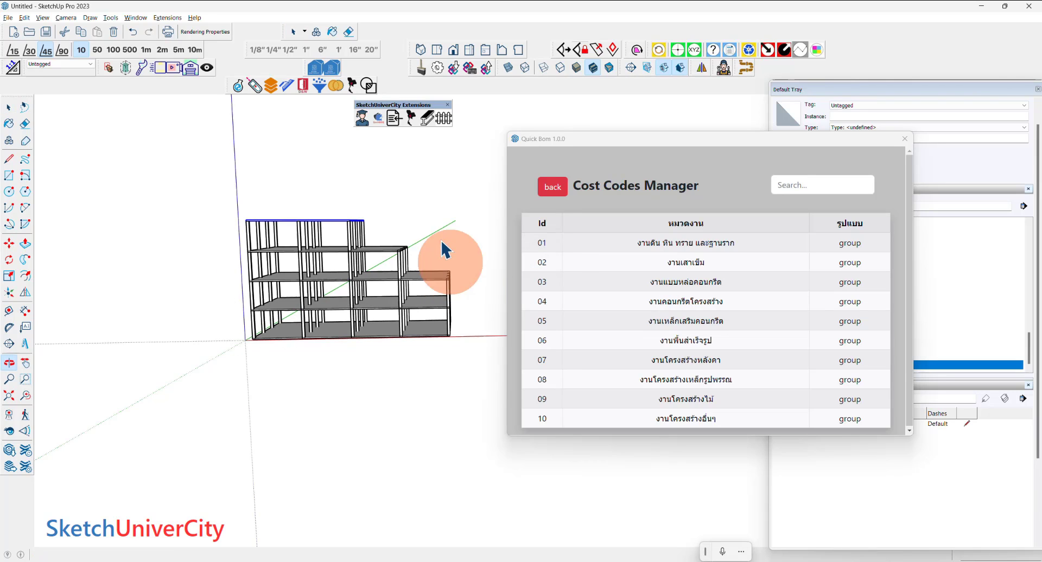
{"action": "middle_click_drag", "start_coordinate": [455, 251], "coordinate": [454, 256]}
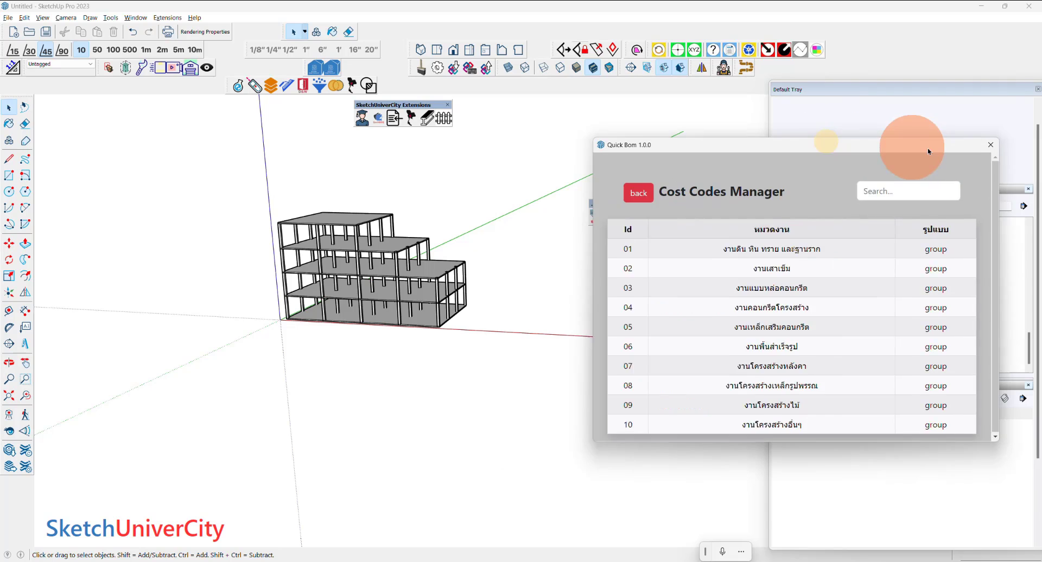
{"action": "left_click_drag", "start_coordinate": [849, 150], "coordinate": [950, 157]}
{"action": "left_click", "coordinate": [380, 122]}
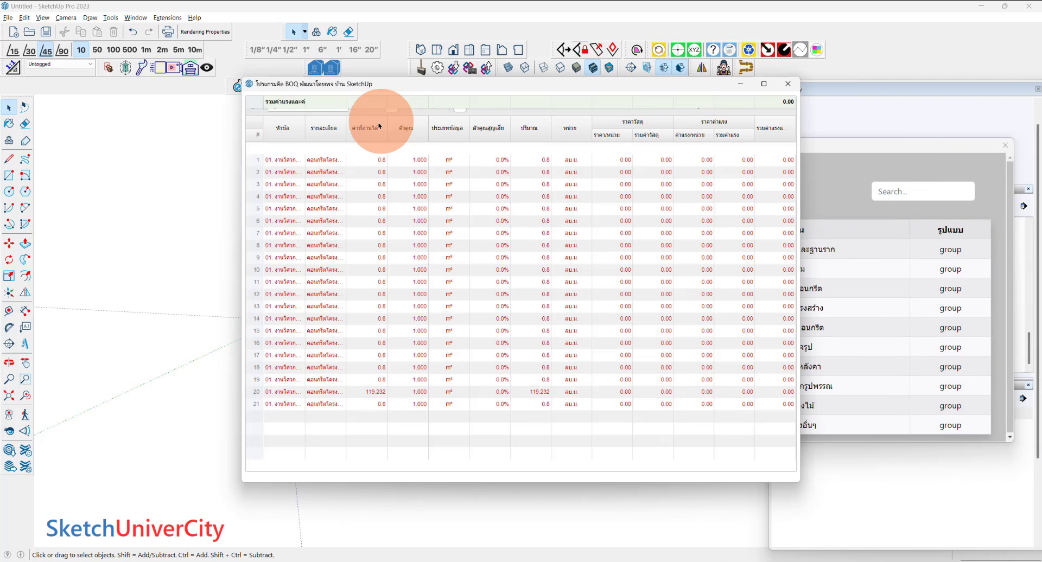
{"action": "left_click", "coordinate": [254, 107]}
{"action": "scroll", "coordinate": [353, 228], "scroll_direction": "down", "scroll_amount": 8}
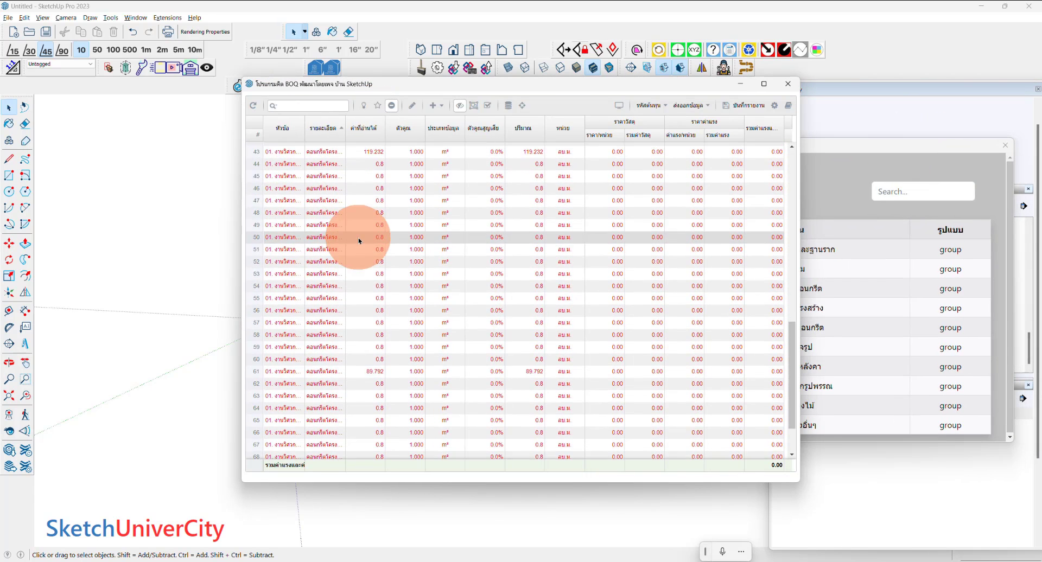
{"action": "scroll", "coordinate": [361, 238], "scroll_direction": "down", "scroll_amount": 7}
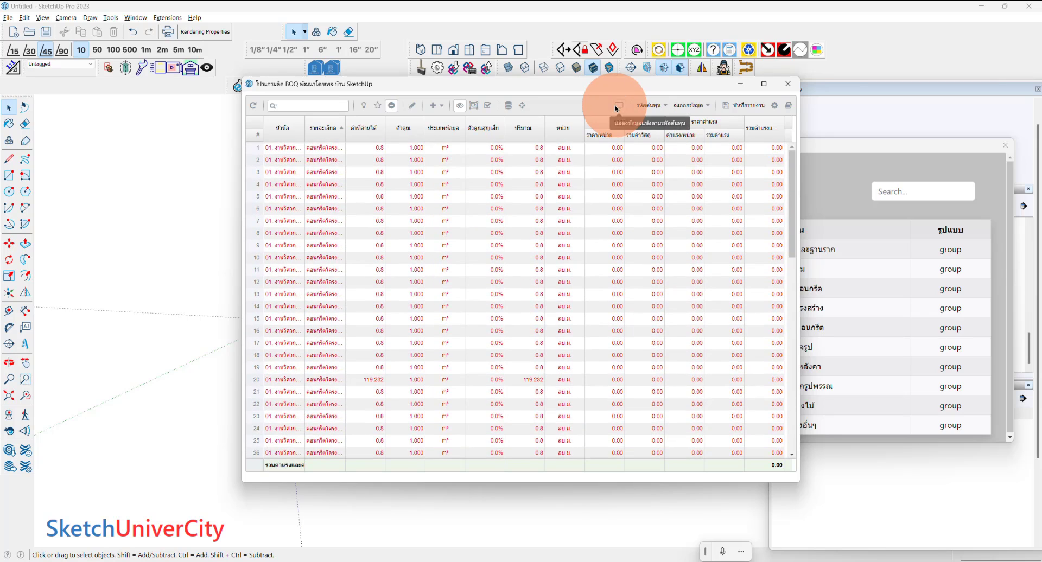
{"action": "left_click", "coordinate": [618, 105]}
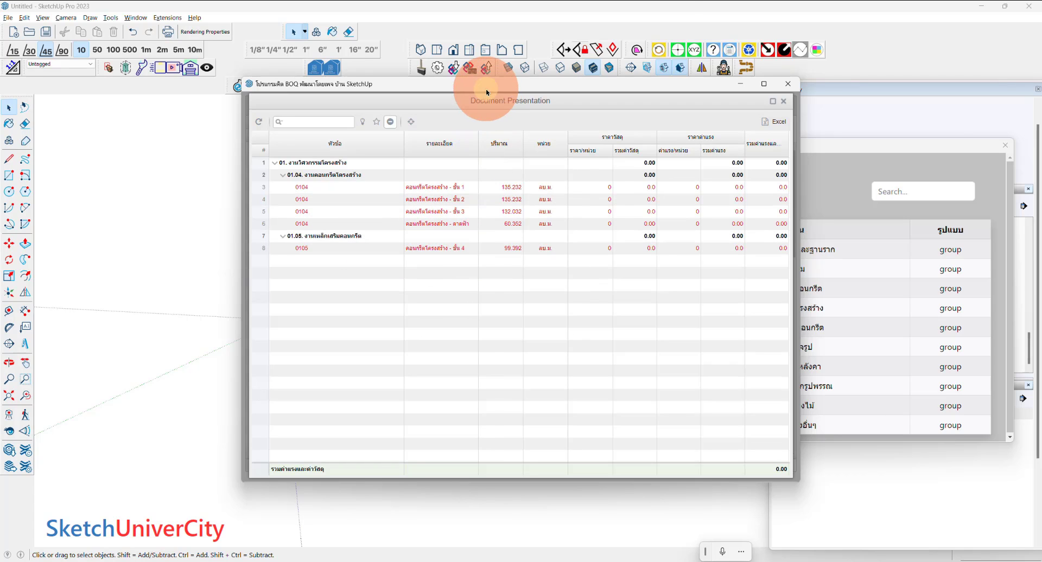
{"action": "left_click_drag", "start_coordinate": [487, 92], "coordinate": [392, 157]}
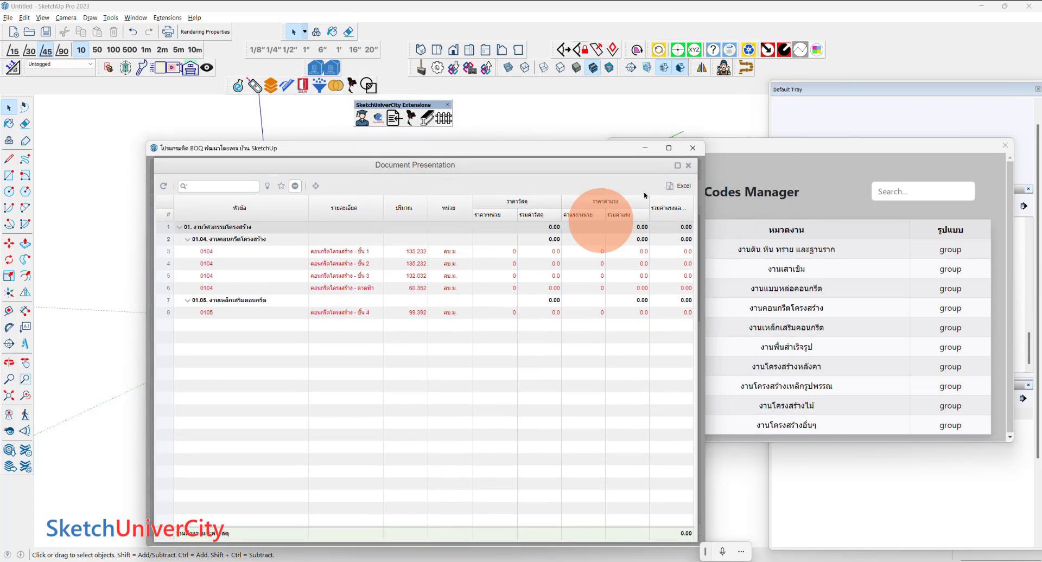
{"action": "left_click", "coordinate": [692, 147]}
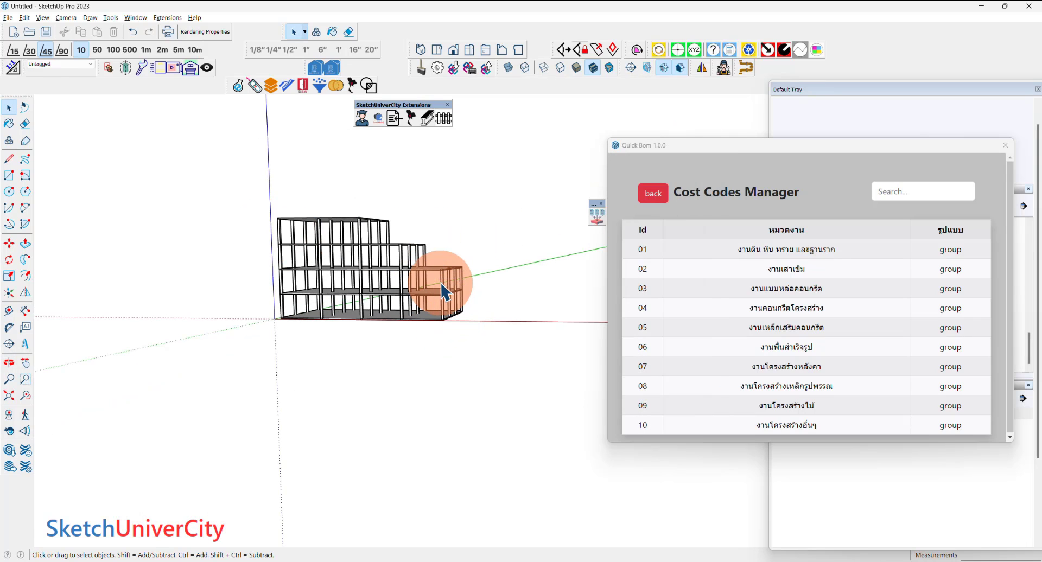
Step: Record the crossing-selected fourth storey under cost code 04 as 'คอนกรีตโครงสร้าง - ชั้น 4' in m³
{"action": "left_click_drag", "start_coordinate": [401, 235], "coordinate": [270, 232]}
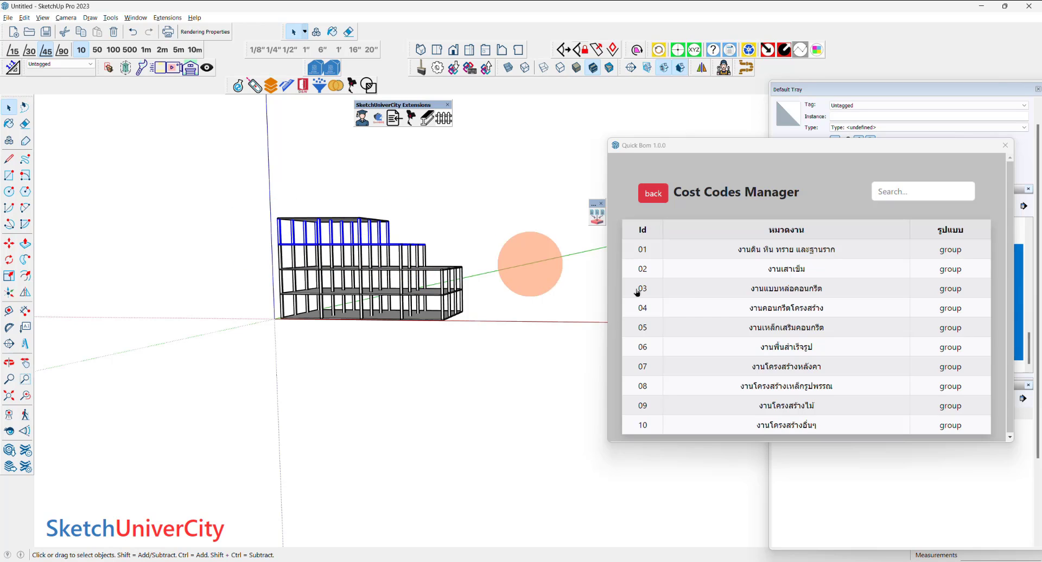
{"action": "left_click", "coordinate": [954, 314]}
{"action": "left_click", "coordinate": [548, 281]}
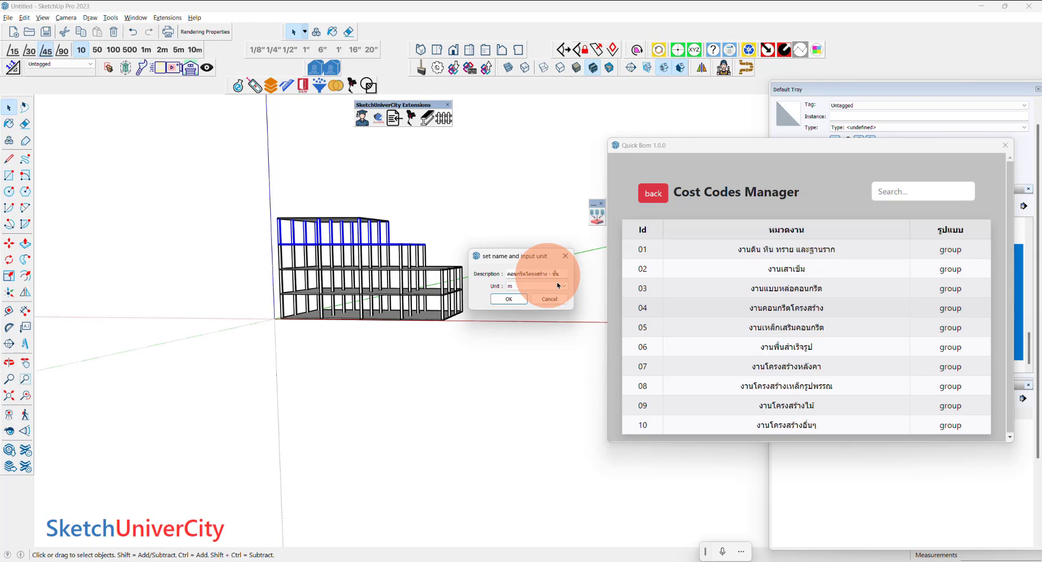
{"action": "left_click", "coordinate": [511, 304]}
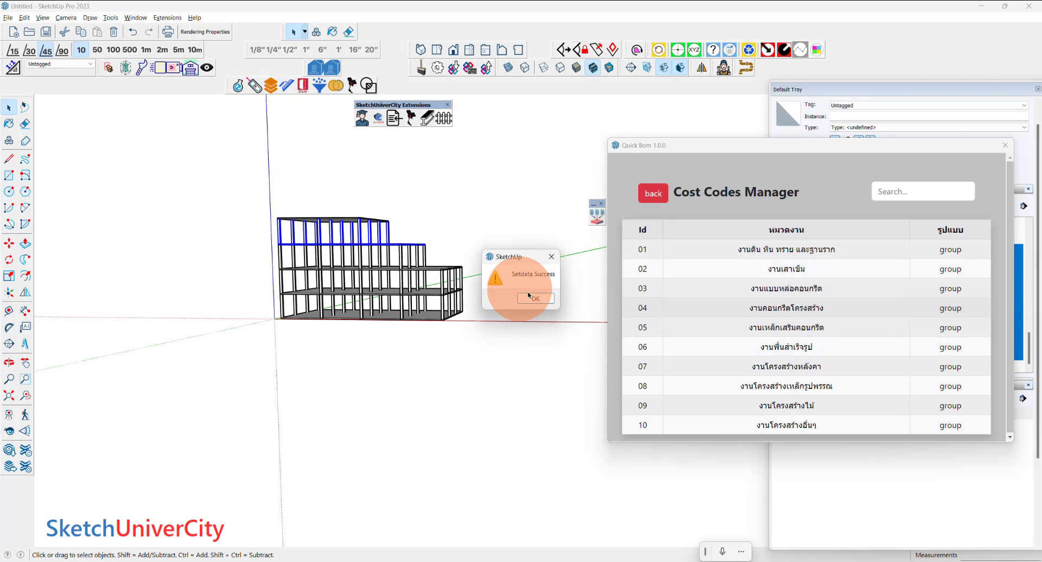
{"action": "left_click", "coordinate": [534, 299]}
{"action": "left_click", "coordinate": [503, 216]}
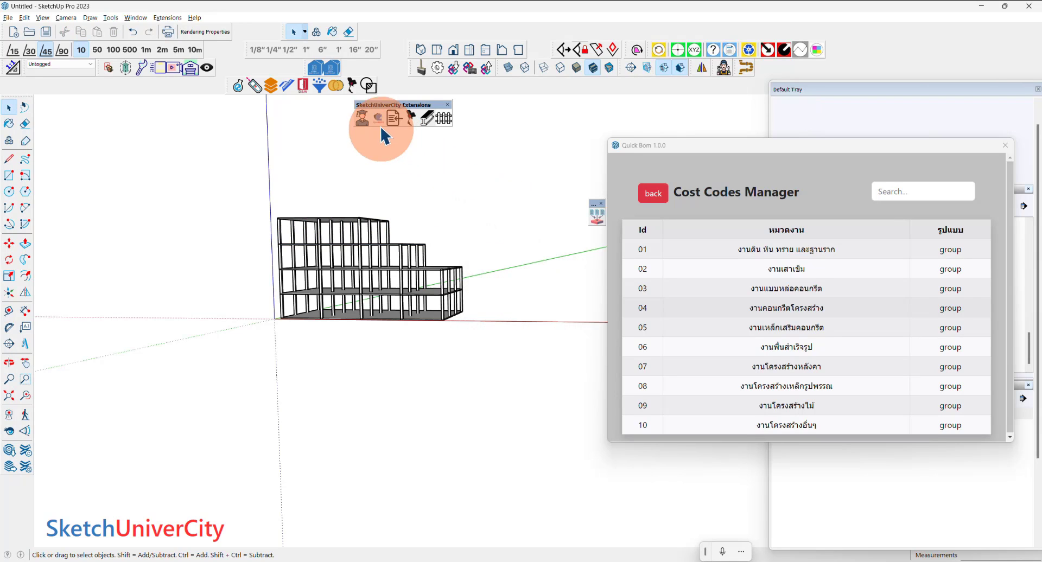
Step: Open the BOQ Document Presentation's grouped summary and move it to the right
{"action": "left_click", "coordinate": [380, 126]}
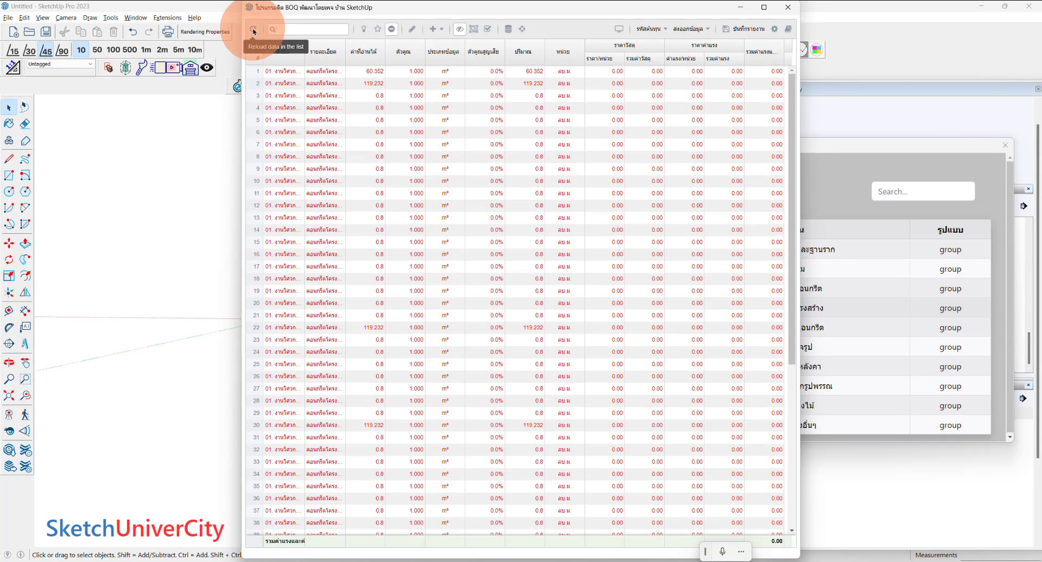
{"action": "left_click", "coordinate": [618, 29]}
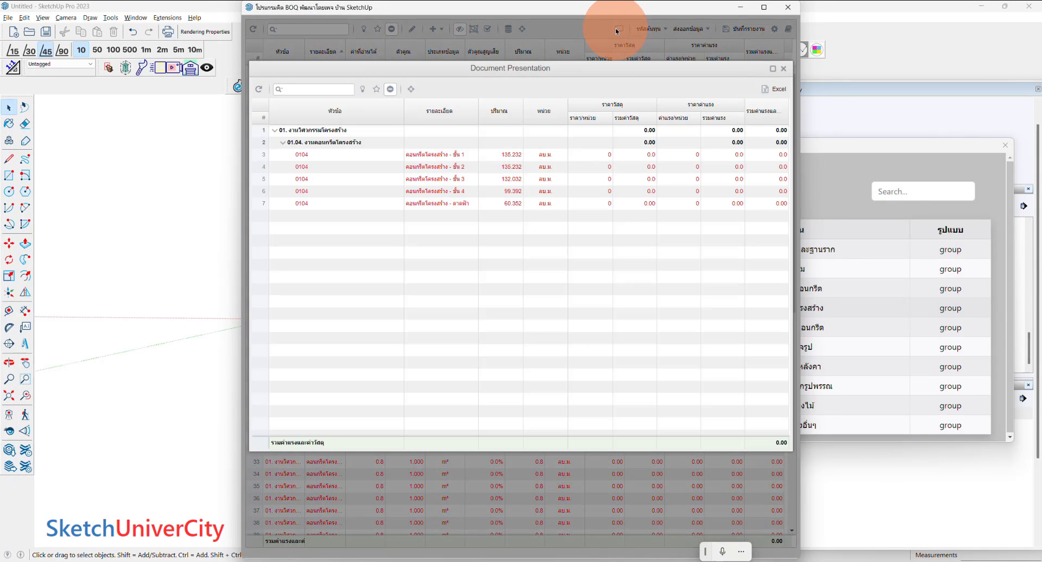
{"action": "left_click", "coordinate": [478, 174]}
{"action": "left_click", "coordinate": [506, 110]}
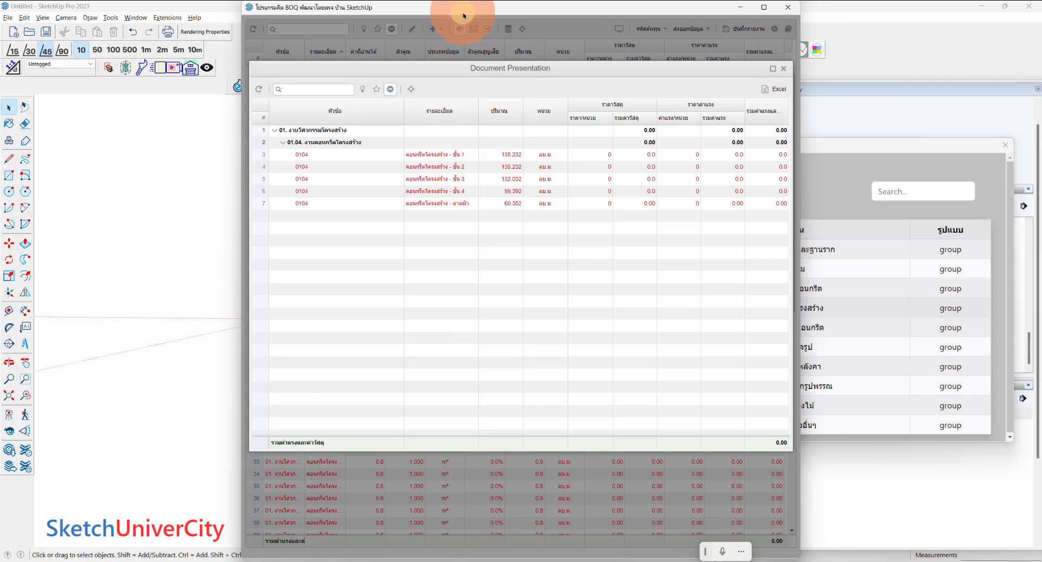
{"action": "left_click_drag", "start_coordinate": [464, 15], "coordinate": [714, 83]}
Step: Highlight the floor 1–4 and roof concrete rows in the model one by one
{"action": "left_click", "coordinate": [685, 221]}
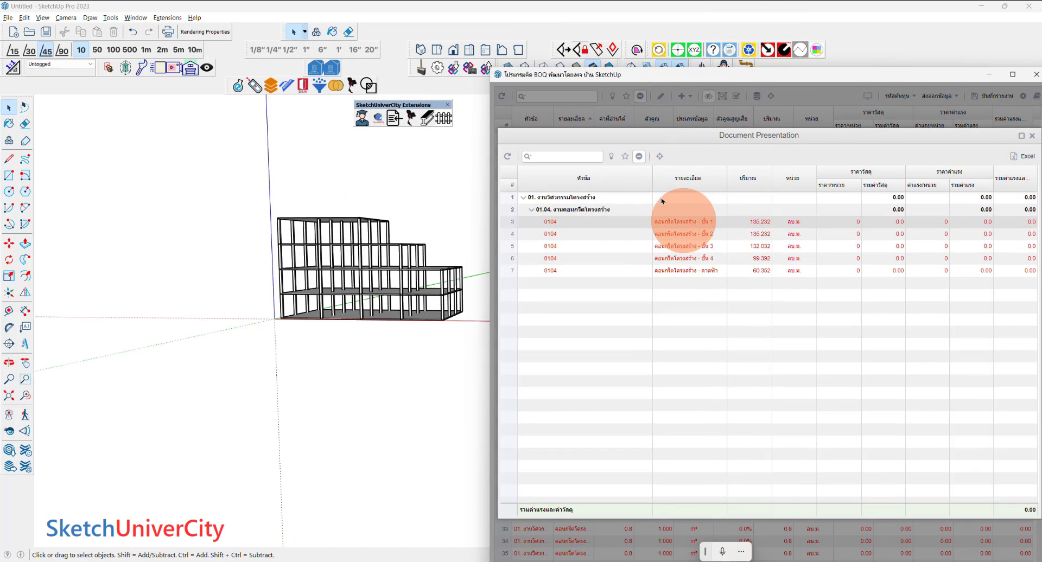
{"action": "left_click", "coordinate": [611, 156]}
{"action": "left_click", "coordinate": [692, 222]}
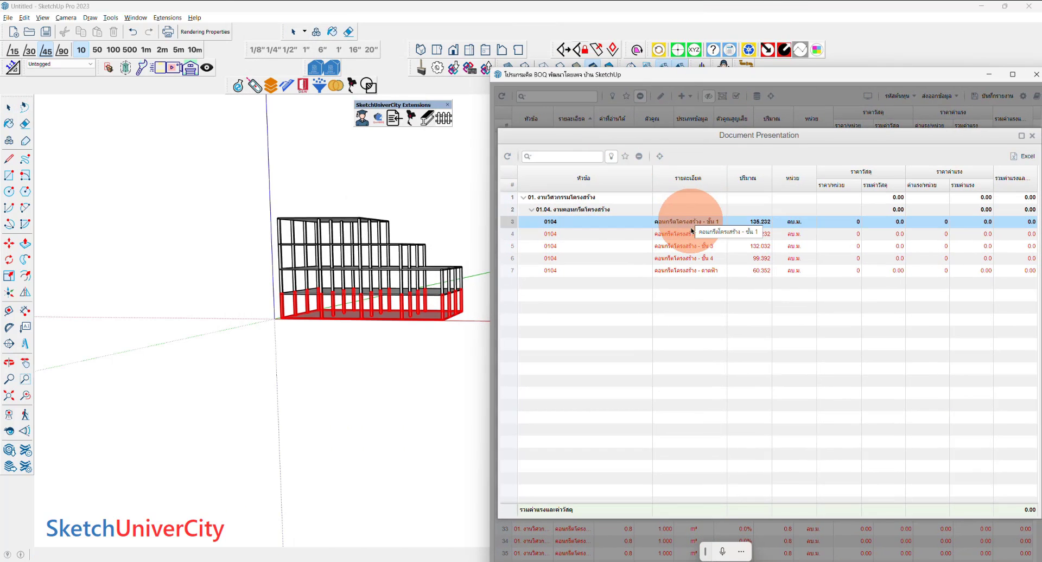
{"action": "left_click", "coordinate": [692, 232]}
{"action": "left_click", "coordinate": [692, 246]}
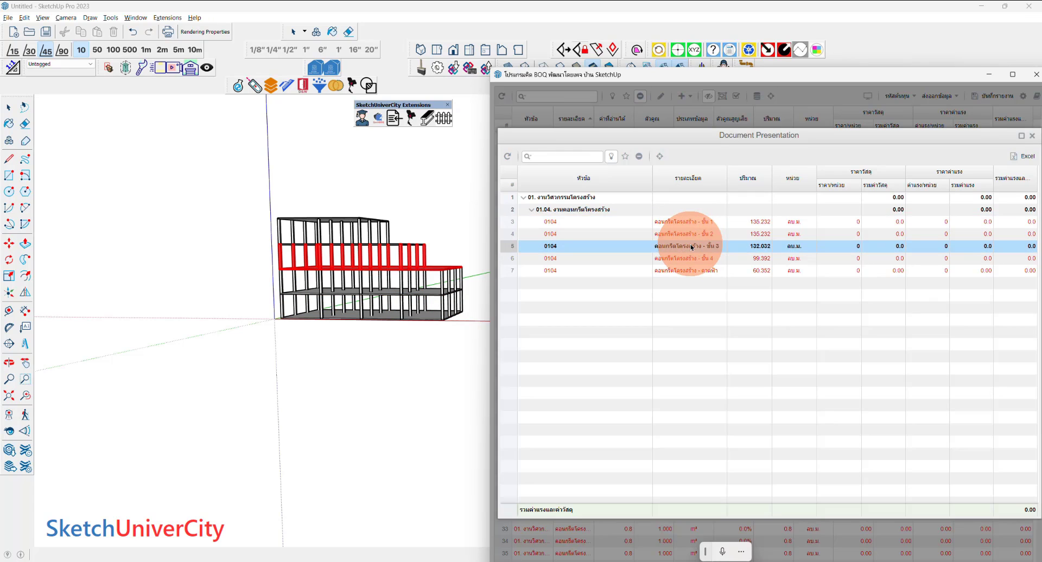
{"action": "left_click", "coordinate": [690, 258]}
{"action": "left_click", "coordinate": [688, 270]}
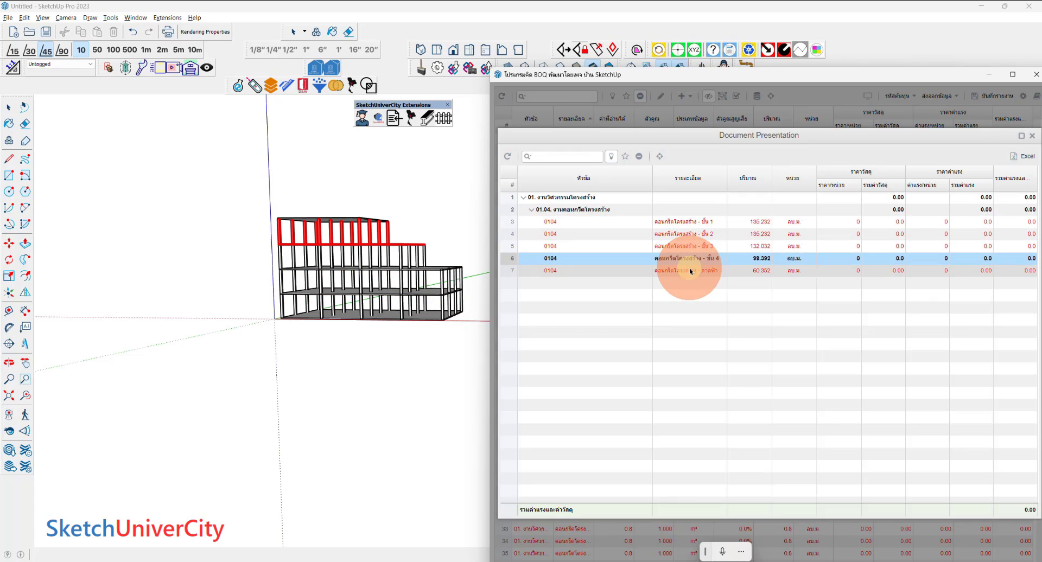
Step: Orbit around the building, selecting its left-hand columns and then the whole frame
{"action": "mouse_move", "coordinate": [407, 319]}
{"action": "middle_mouse_down"}
{"action": "mouse_move", "coordinate": [360, 344]}
{"action": "mouse_move", "coordinate": [390, 318]}
{"action": "mouse_move", "coordinate": [326, 302]}
{"action": "mouse_move", "coordinate": [349, 286]}
{"action": "mouse_move", "coordinate": [400, 286]}
{"action": "mouse_move", "coordinate": [315, 266]}
{"action": "middle_mouse_up"}
{"action": "left_click_drag", "start_coordinate": [283, 213], "coordinate": [315, 335]}
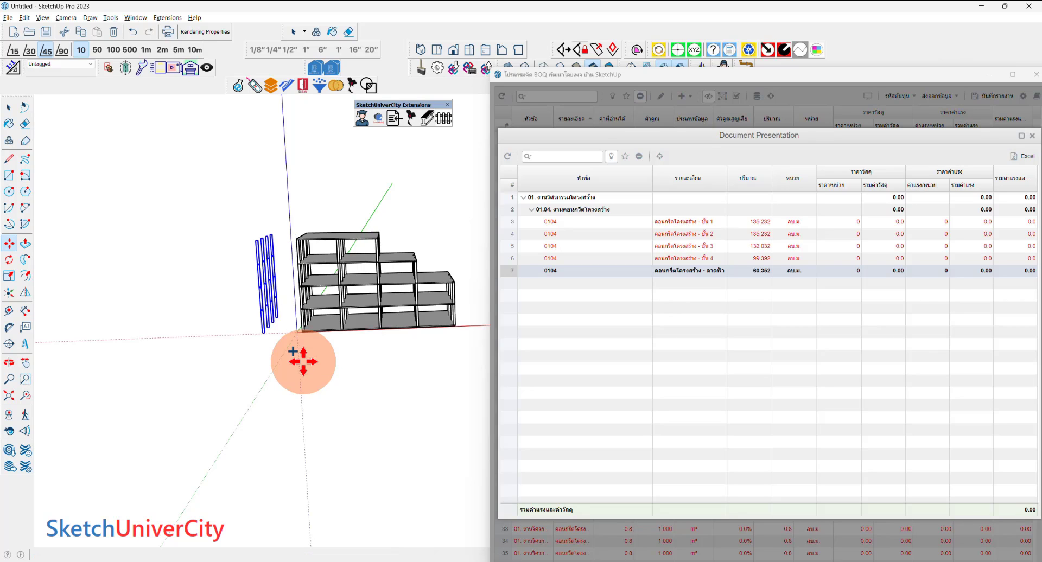
{"action": "scroll", "coordinate": [321, 291], "scroll_direction": "up", "scroll_amount": 1}
{"action": "scroll", "coordinate": [326, 306], "scroll_direction": "up", "scroll_amount": 1}
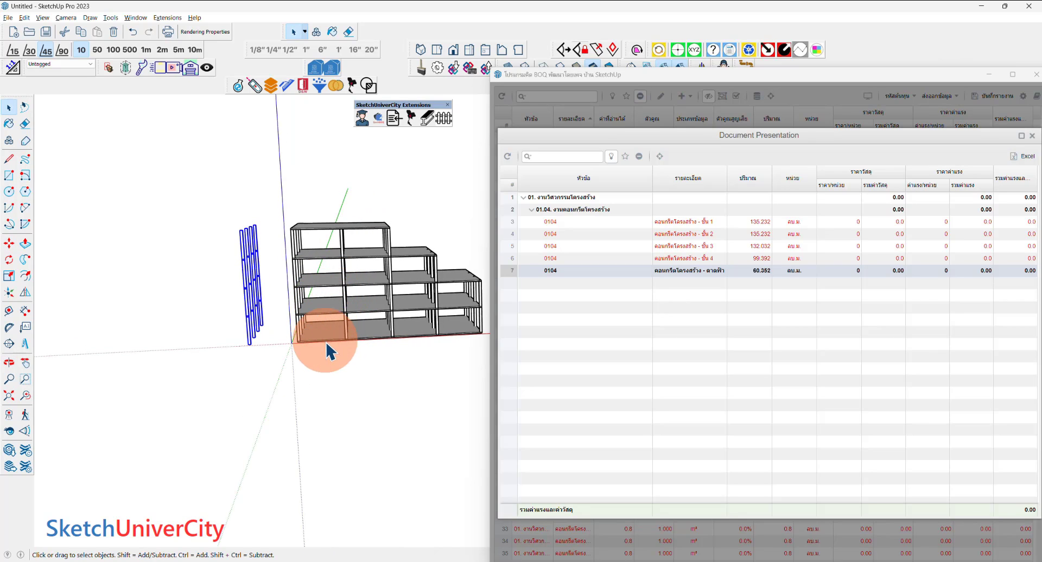
{"action": "left_click", "coordinate": [325, 238]}
{"action": "middle_click_drag", "start_coordinate": [325, 239], "coordinate": [380, 342]}
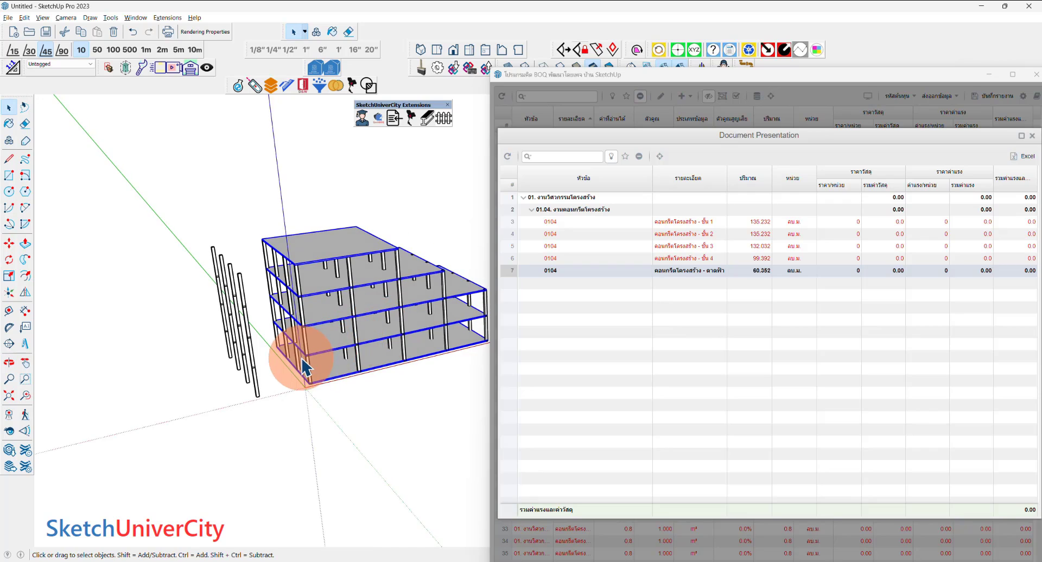
{"action": "scroll", "coordinate": [293, 337], "scroll_direction": "up", "scroll_amount": 3}
{"action": "key", "text": "s"}
{"action": "mouse_move", "coordinate": [279, 295]}
{"action": "middle_mouse_down"}
{"action": "mouse_move", "coordinate": [205, 259]}
{"action": "mouse_move", "coordinate": [226, 280]}
{"action": "middle_mouse_up"}
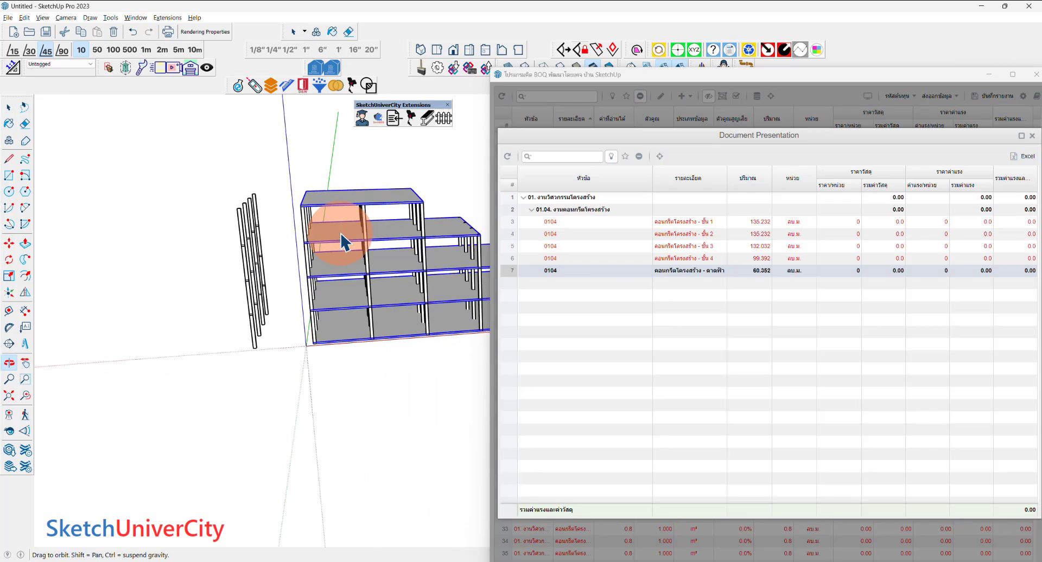
{"action": "middle_click_drag", "start_coordinate": [333, 233], "coordinate": [477, 129]}
Step: Move the BOQ window aside, then open and close the door and window plugin
{"action": "left_click_drag", "start_coordinate": [537, 83], "coordinate": [565, 126]}
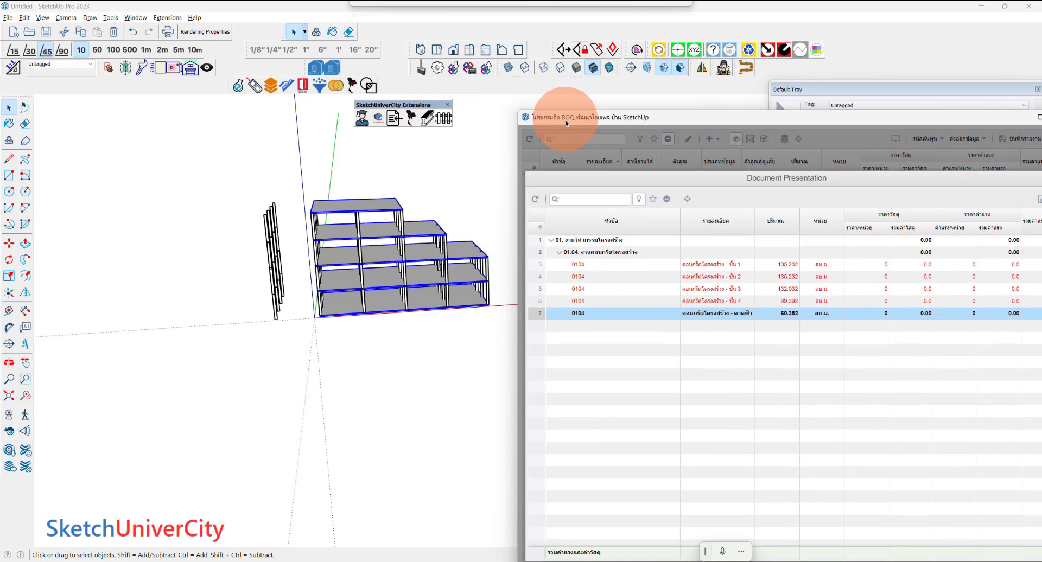
{"action": "left_click", "coordinate": [378, 219]}
{"action": "left_click", "coordinate": [303, 86]}
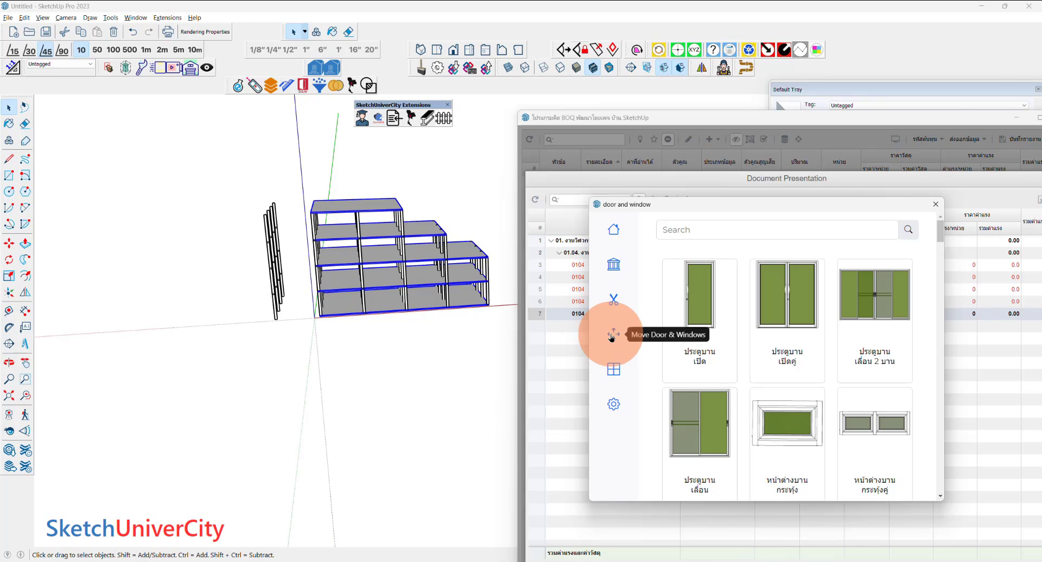
{"action": "left_click_drag", "start_coordinate": [297, 178], "coordinate": [338, 313]}
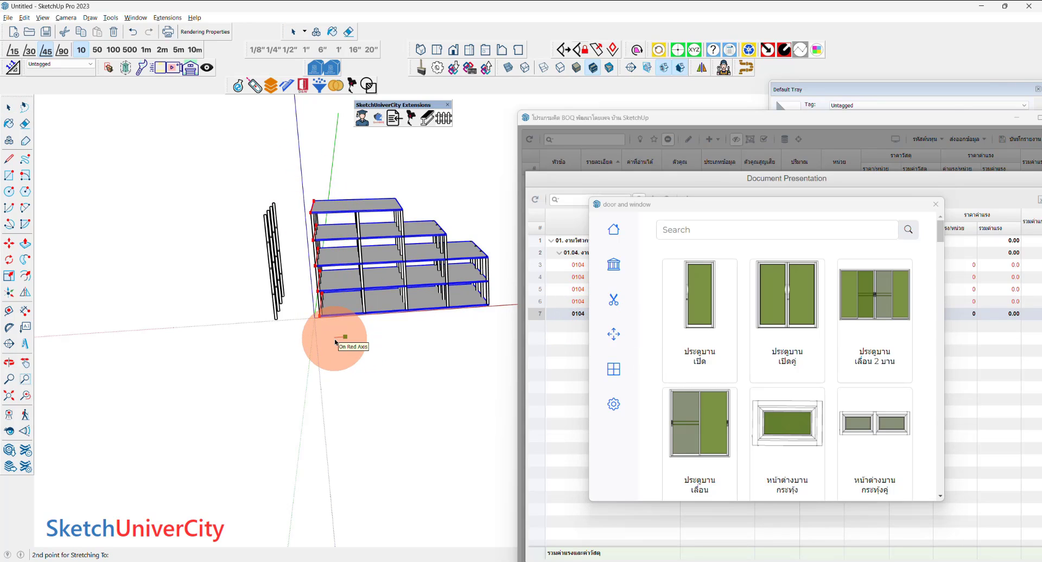
{"action": "left_click", "coordinate": [935, 204]}
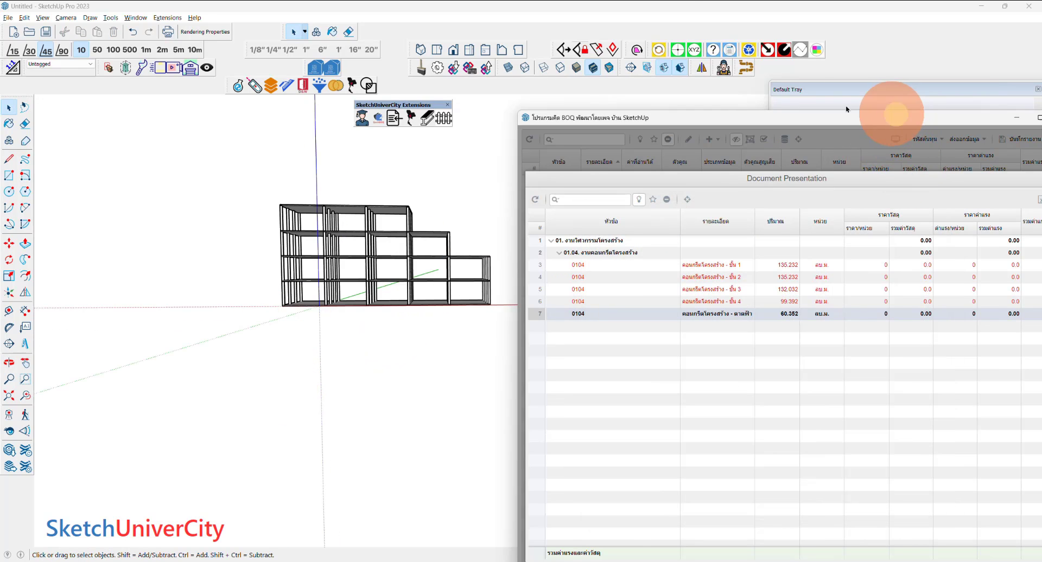
Step: Reload the BOQ quantities and highlight all structural concrete in the model
{"action": "left_click", "coordinate": [447, 178]}
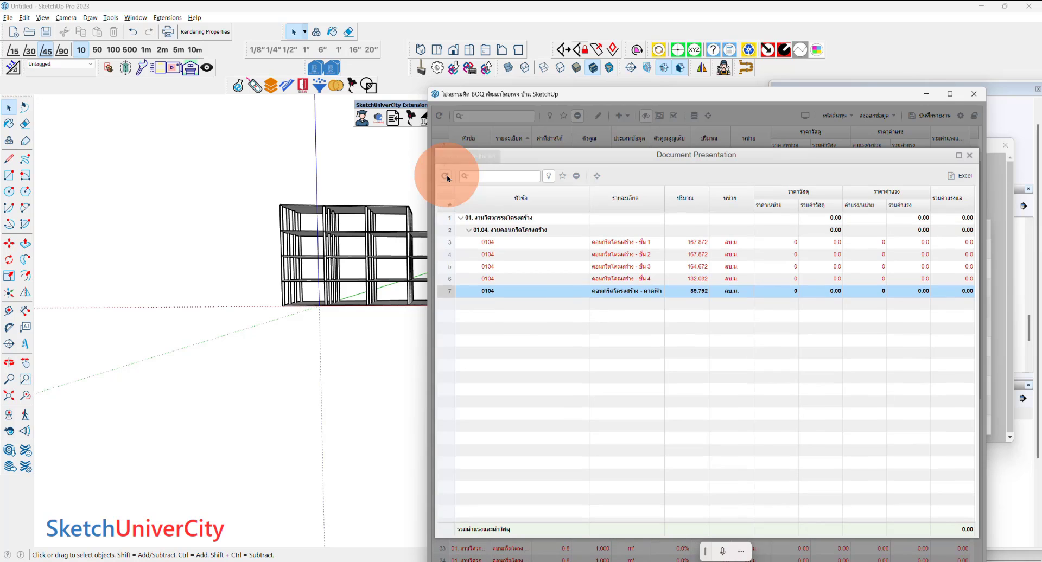
{"action": "scroll", "coordinate": [133, 318], "scroll_direction": "down", "scroll_amount": 3}
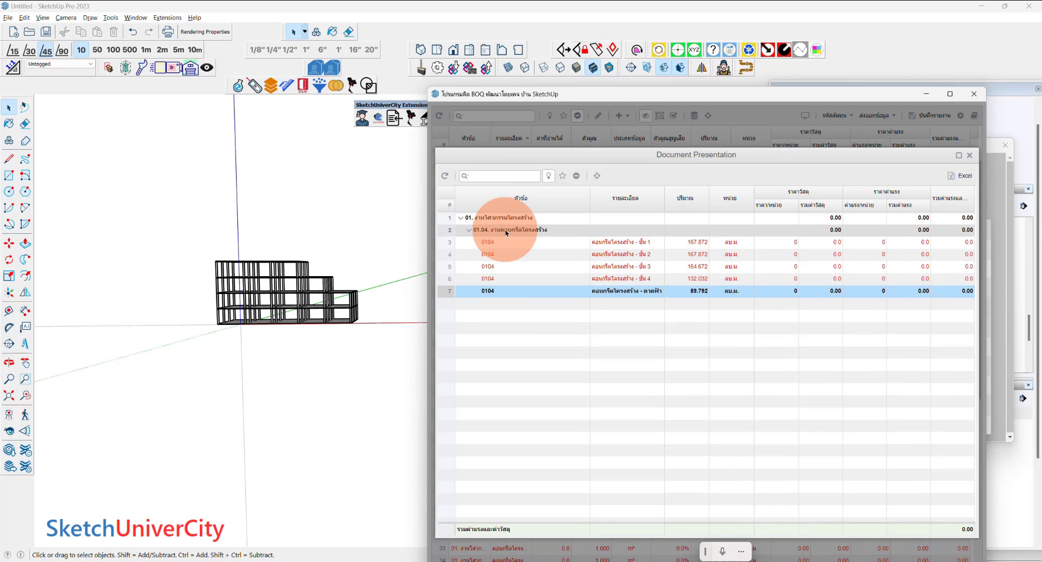
{"action": "left_click", "coordinate": [489, 229]}
{"action": "scroll", "coordinate": [348, 282], "scroll_direction": "up", "scroll_amount": 2}
{"action": "scroll", "coordinate": [388, 282], "scroll_direction": "up", "scroll_amount": 3}
Step: Highlight the floor 1–4 concrete rows, then orbit and window-select the whole frame
{"action": "left_click", "coordinate": [477, 242]}
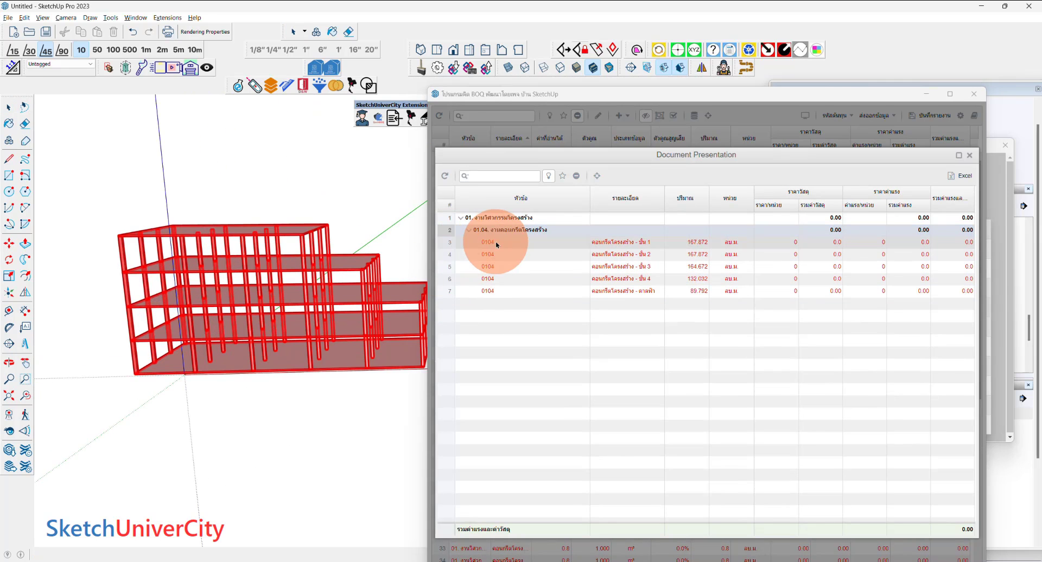
{"action": "left_click", "coordinate": [499, 254]}
{"action": "left_click", "coordinate": [499, 266]}
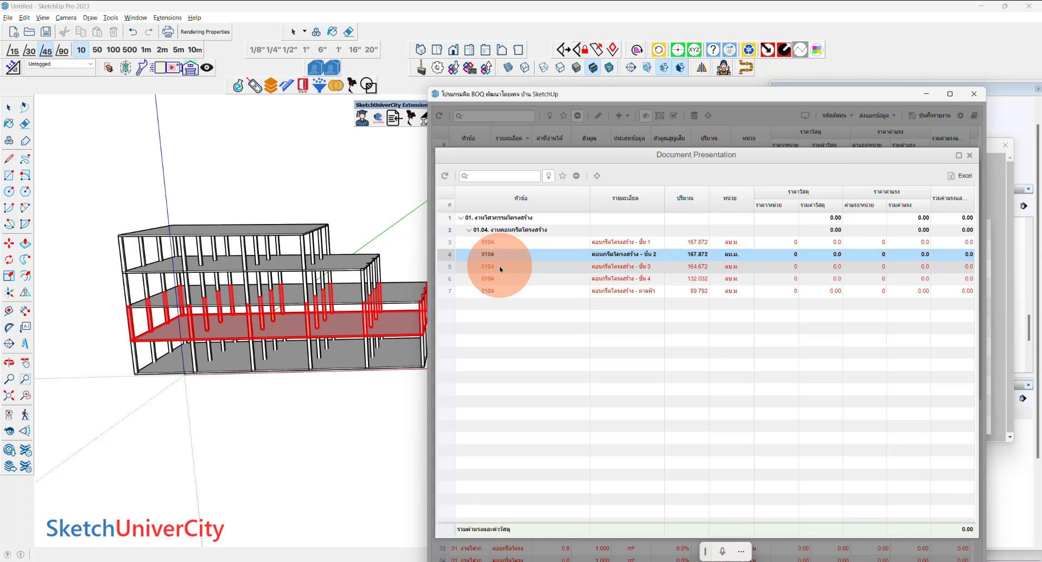
{"action": "left_click", "coordinate": [498, 279]}
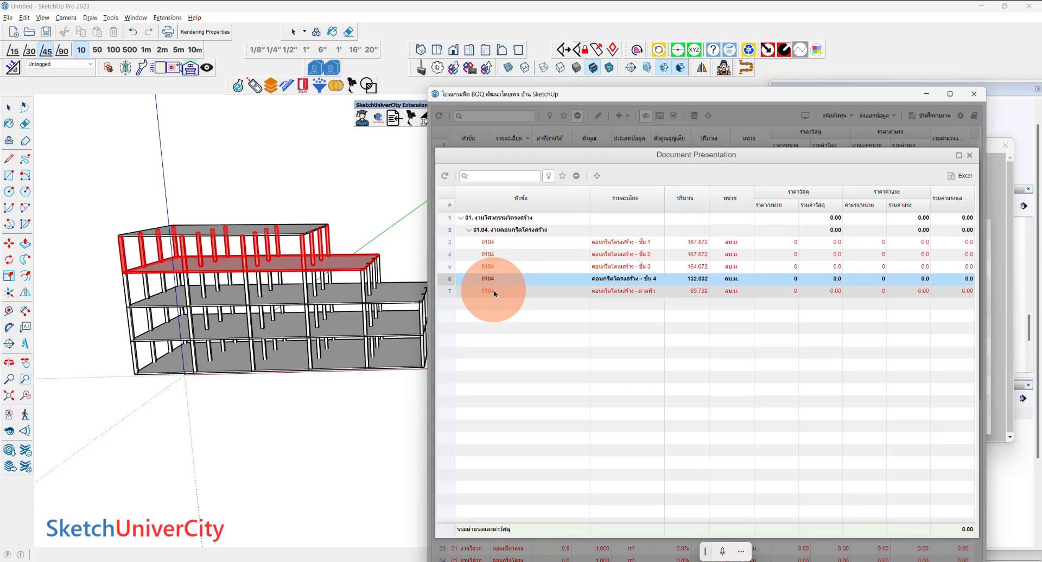
{"action": "mouse_move", "coordinate": [337, 326]}
{"action": "middle_mouse_down"}
{"action": "mouse_move", "coordinate": [240, 325]}
{"action": "mouse_move", "coordinate": [256, 418]}
{"action": "mouse_move", "coordinate": [263, 326]}
{"action": "mouse_move", "coordinate": [260, 335]}
{"action": "middle_mouse_up"}
{"action": "mouse_move", "coordinate": [135, 247]}
{"action": "left_mouse_down"}
{"action": "mouse_move", "coordinate": [396, 400]}
{"action": "mouse_move", "coordinate": [361, 418]}
{"action": "left_mouse_up"}
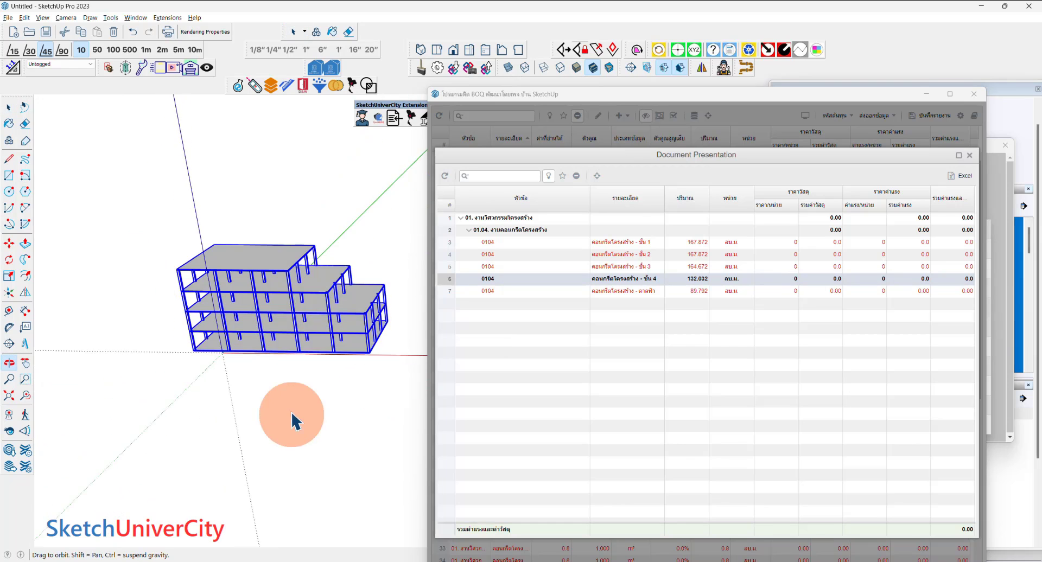
Step: Make the selected concrete frame a single group
{"action": "scroll", "coordinate": [321, 304], "scroll_direction": "up", "scroll_amount": 3}
{"action": "right_click", "coordinate": [318, 295]}
{"action": "left_click", "coordinate": [376, 88]}
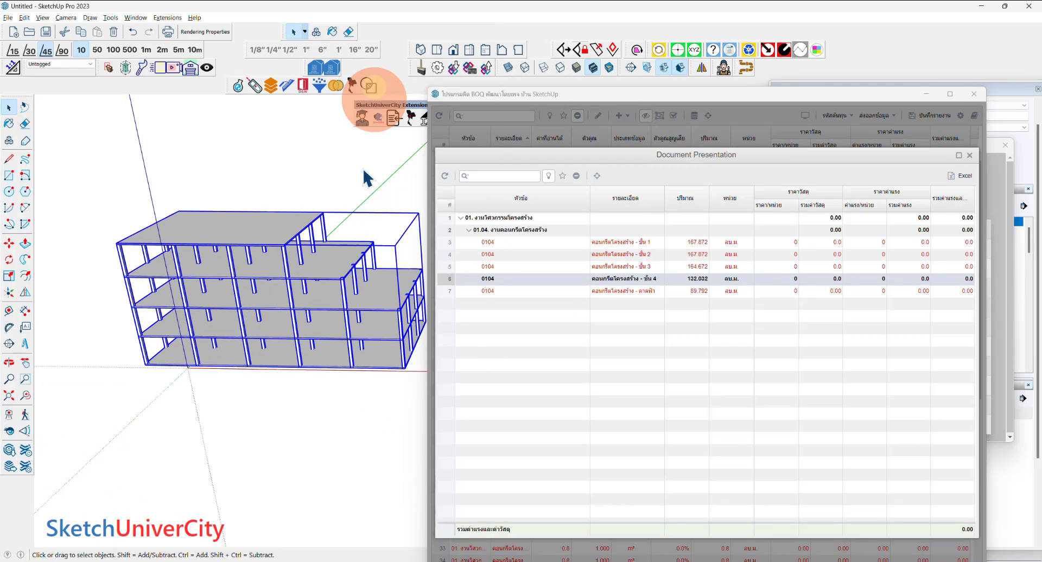
{"action": "mouse_move", "coordinate": [364, 174]}
{"action": "middle_mouse_down"}
{"action": "mouse_move", "coordinate": [319, 442]}
{"action": "mouse_move", "coordinate": [232, 292]}
{"action": "middle_mouse_up"}
{"action": "key", "text": "space"}
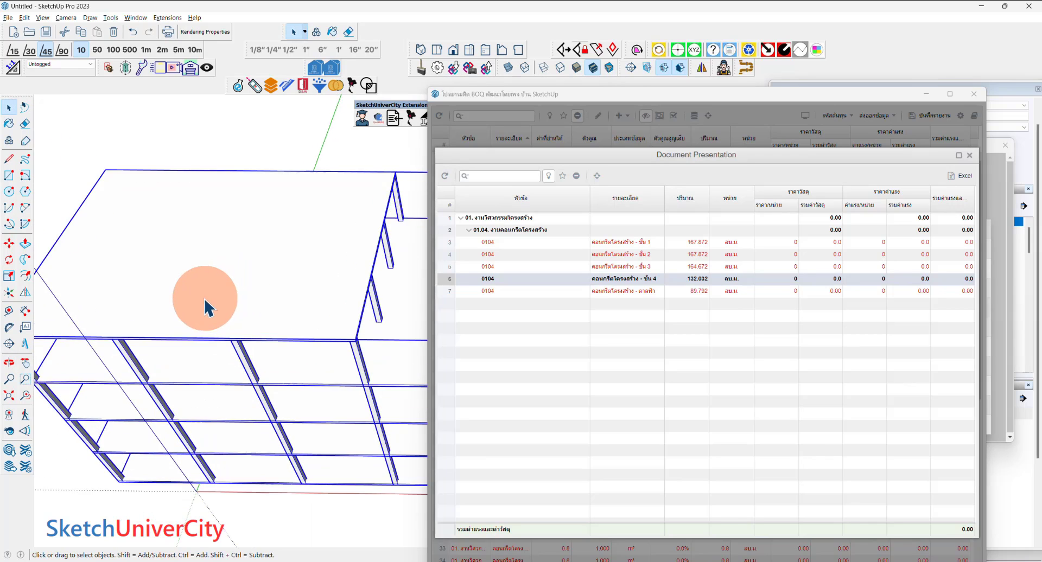
{"action": "scroll", "coordinate": [163, 325], "scroll_direction": "up", "scroll_amount": 3}
Step: Draw a small rectangle and move it onto the top floor slab
{"action": "key", "text": "r"}
{"action": "left_click", "coordinate": [122, 350]}
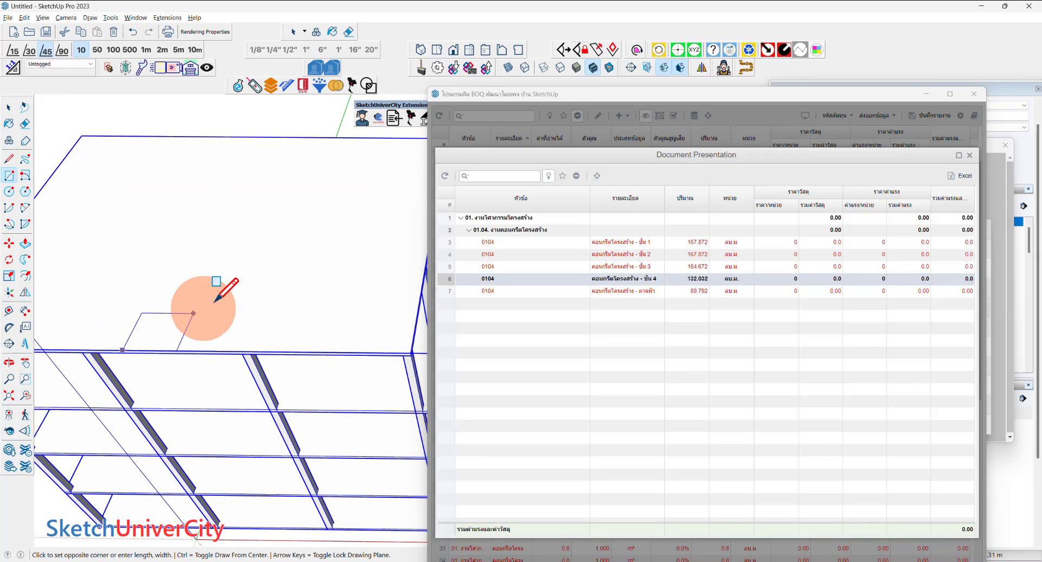
{"action": "left_click", "coordinate": [239, 294]}
{"action": "scroll", "coordinate": [239, 294], "scroll_direction": "down", "scroll_amount": 3}
{"action": "key", "text": "space"}
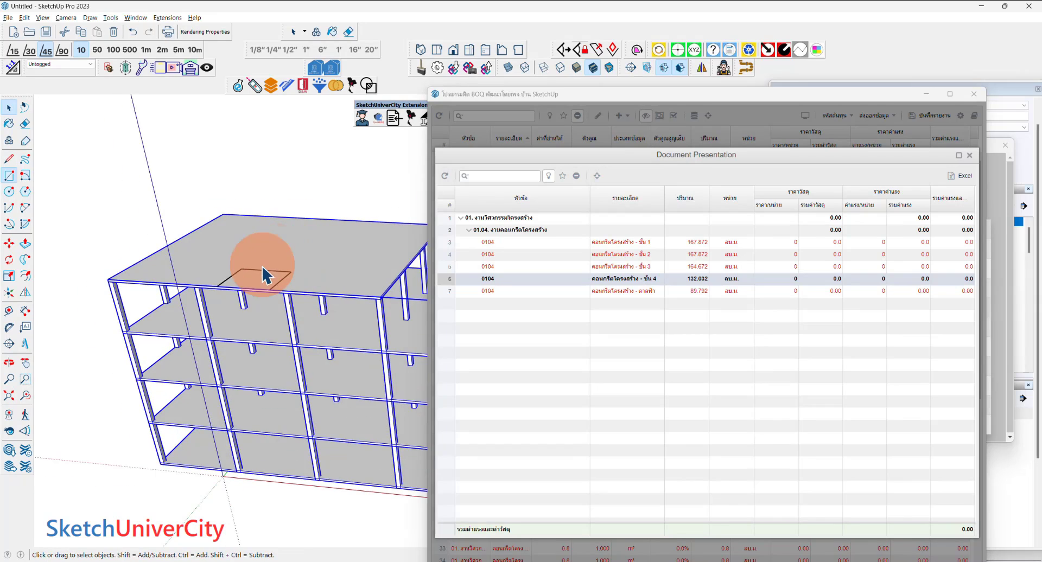
{"action": "scroll", "coordinate": [266, 290], "scroll_direction": "down", "scroll_amount": 1}
{"action": "key", "text": "m"}
{"action": "left_click", "coordinate": [259, 267]}
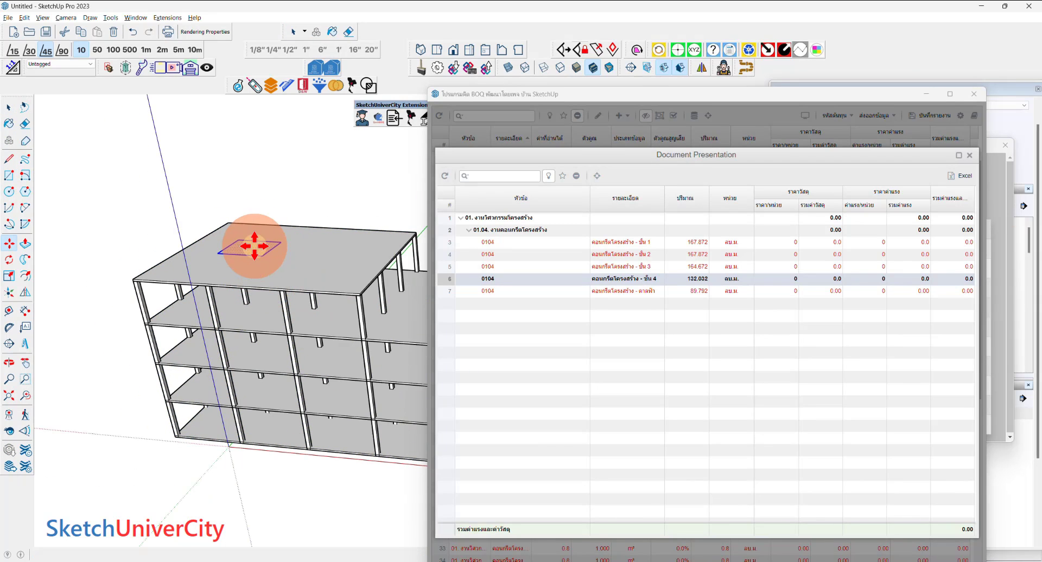
{"action": "left_click", "coordinate": [254, 246]}
{"action": "scroll", "coordinate": [254, 246], "scroll_direction": "down", "scroll_amount": 2}
{"action": "key", "text": "space"}
Step: Move the BOQ window further aside and pan the view to the right wing
{"action": "left_click_drag", "start_coordinate": [506, 96], "coordinate": [604, 159]}
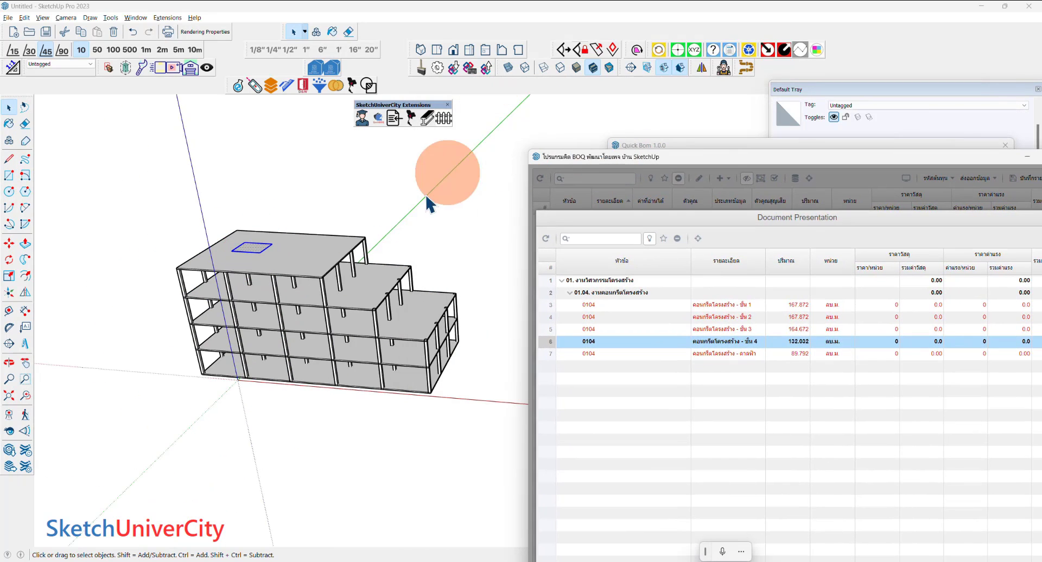
{"action": "middle_click_drag", "start_coordinate": [430, 205], "coordinate": [360, 205]}
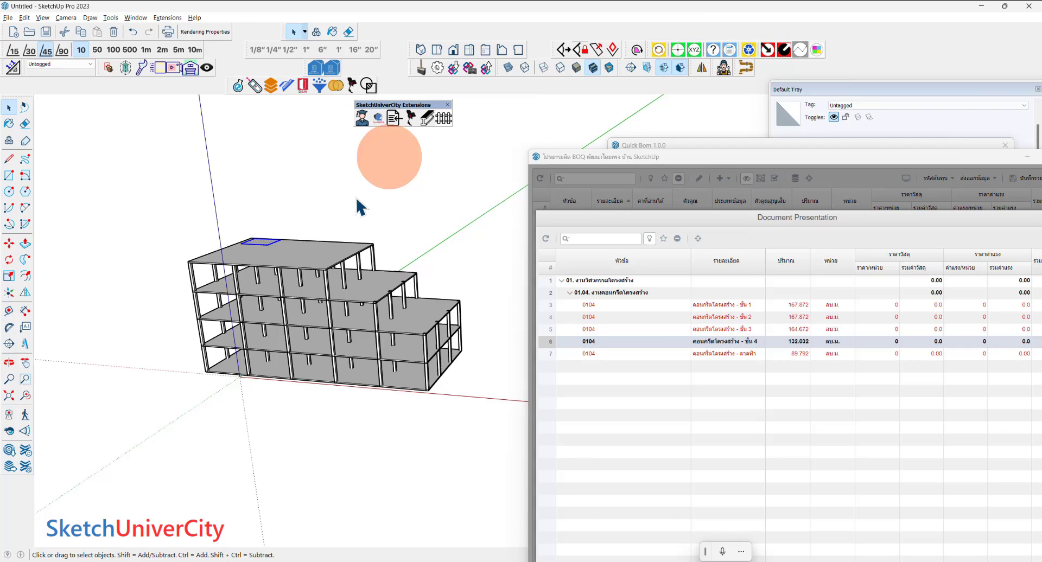
{"action": "left_click", "coordinate": [436, 369]}
{"action": "left_click", "coordinate": [325, 204]}
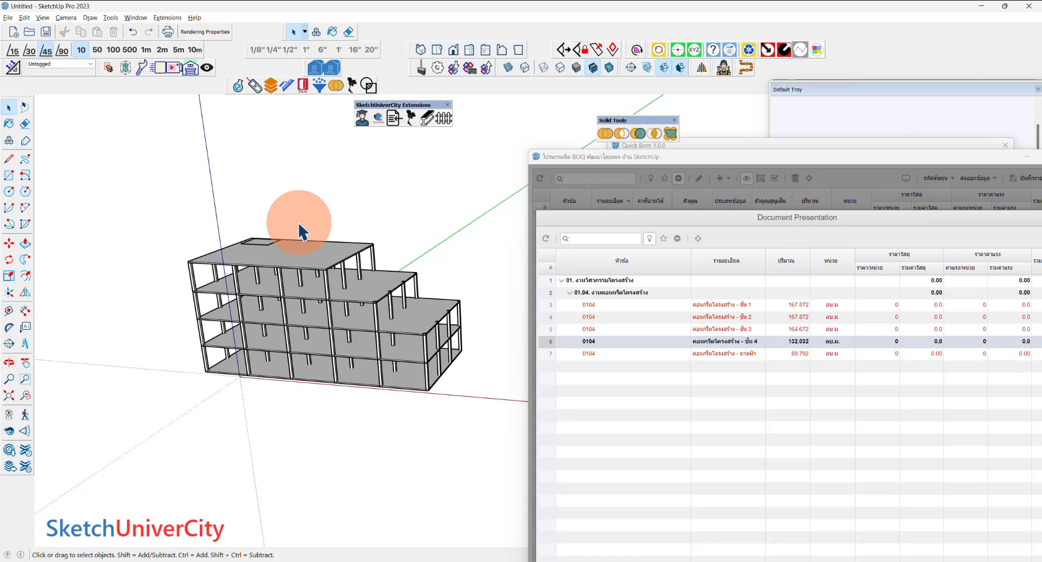
Step: Use the rectangle as a Solid Tools cutter to cut through the floor slabs
{"action": "scroll", "coordinate": [293, 222], "scroll_direction": "up", "scroll_amount": 3}
{"action": "scroll", "coordinate": [300, 213], "scroll_direction": "up", "scroll_amount": 2}
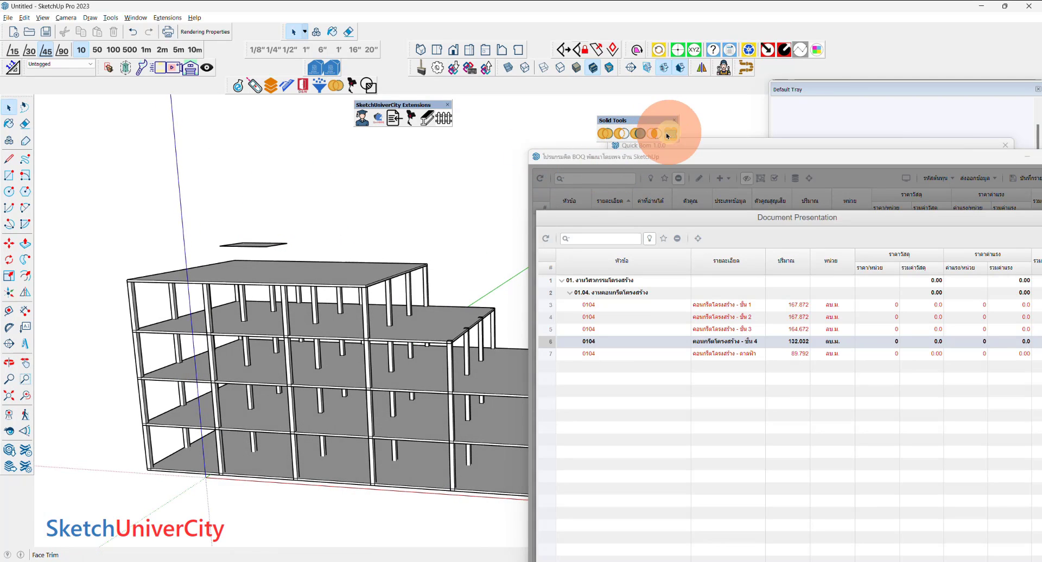
{"action": "left_click", "coordinate": [668, 136]}
{"action": "left_click", "coordinate": [544, 294]}
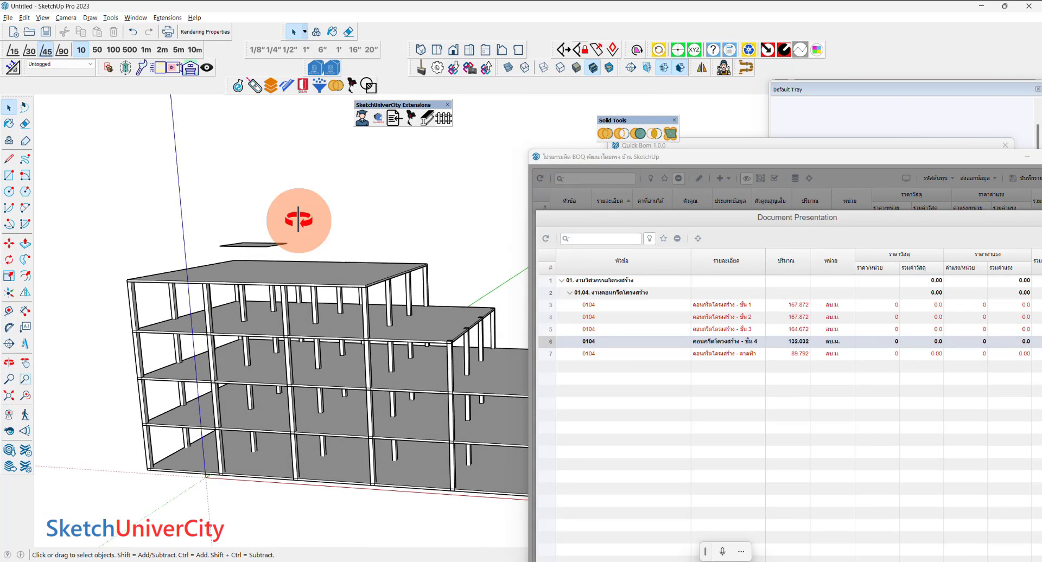
{"action": "mouse_move", "coordinate": [299, 220]}
{"action": "middle_mouse_down"}
{"action": "mouse_move", "coordinate": [209, 233]}
{"action": "mouse_move", "coordinate": [315, 256]}
{"action": "mouse_move", "coordinate": [320, 302]}
{"action": "middle_mouse_up"}
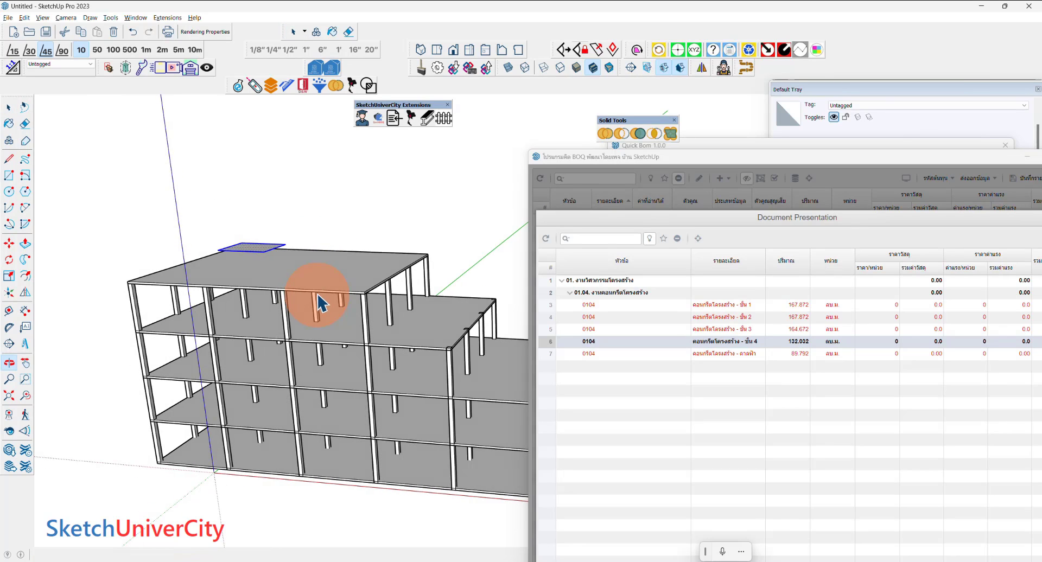
{"action": "left_click", "coordinate": [669, 134]}
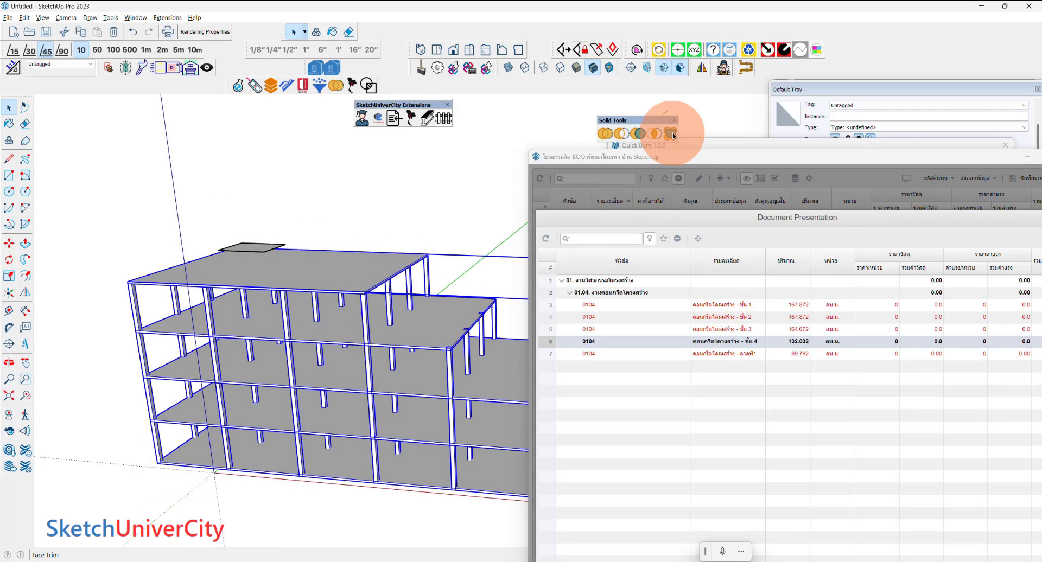
{"action": "left_click", "coordinate": [253, 252]}
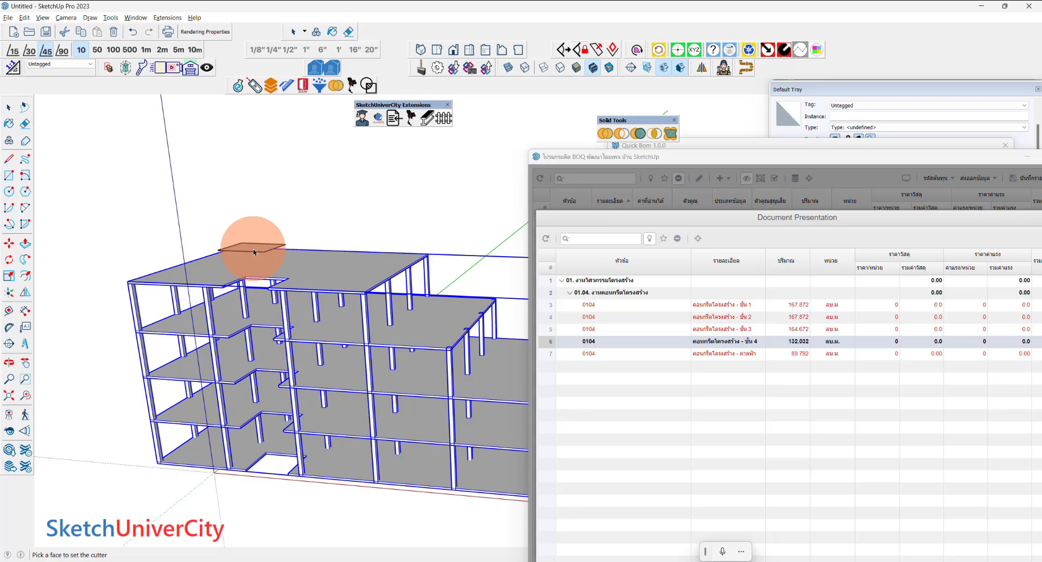
{"action": "left_click", "coordinate": [261, 259]}
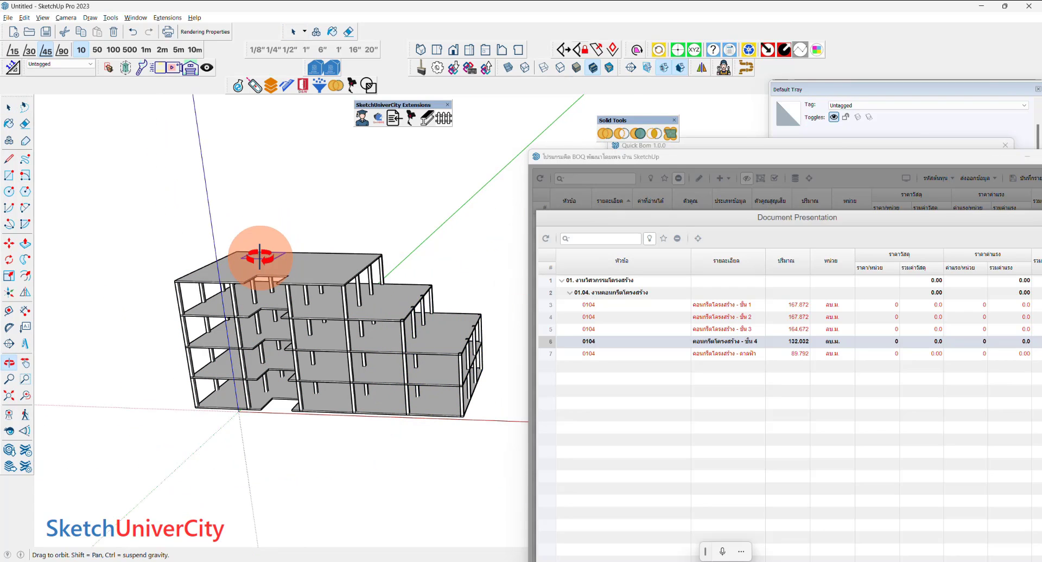
Step: Zoom in to inspect the new opening, briefly trying Push/Pull on a cut slab edge
{"action": "mouse_move", "coordinate": [260, 257]}
{"action": "middle_mouse_down"}
{"action": "mouse_move", "coordinate": [265, 282]}
{"action": "mouse_move", "coordinate": [283, 279]}
{"action": "middle_mouse_up"}
{"action": "scroll", "coordinate": [296, 290], "scroll_direction": "up", "scroll_amount": 1}
{"action": "scroll", "coordinate": [293, 396], "scroll_direction": "up", "scroll_amount": 3}
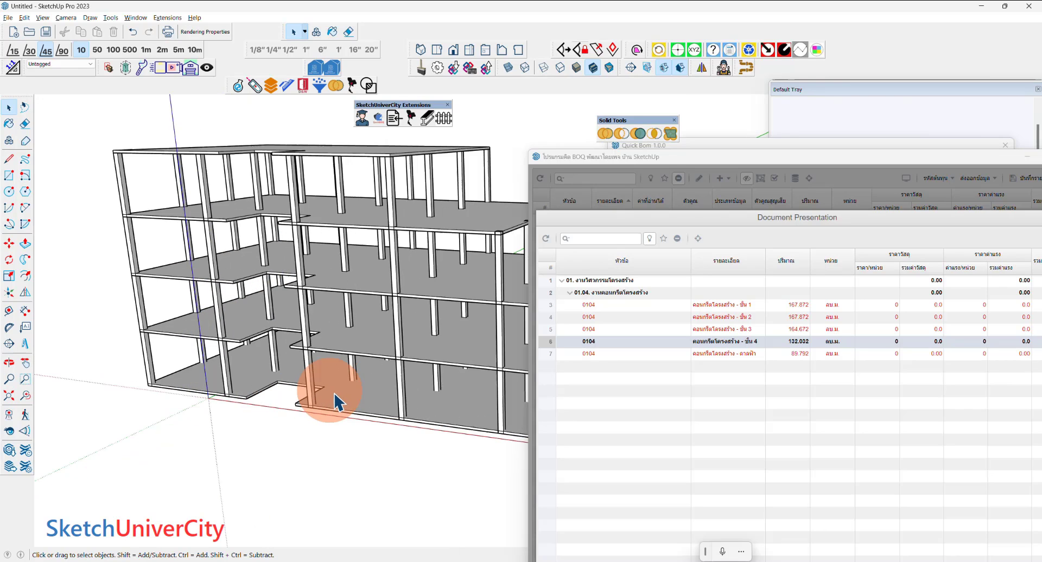
{"action": "scroll", "coordinate": [293, 399], "scroll_direction": "up", "scroll_amount": 2}
{"action": "scroll", "coordinate": [293, 399], "scroll_direction": "up", "scroll_amount": 2}
{"action": "scroll", "coordinate": [293, 399], "scroll_direction": "up", "scroll_amount": 1}
{"action": "scroll", "coordinate": [299, 358], "scroll_direction": "up", "scroll_amount": 1}
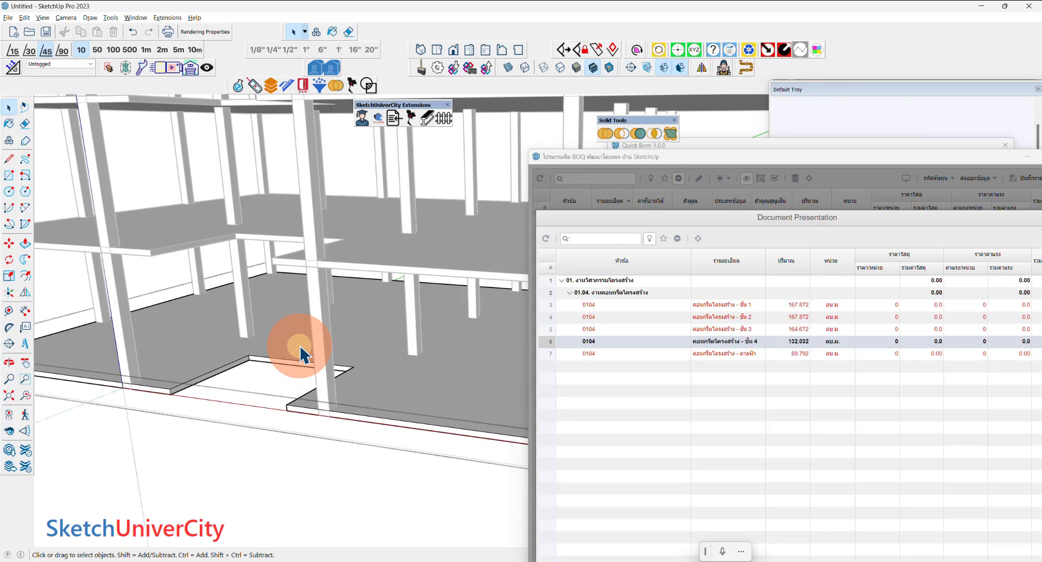
{"action": "scroll", "coordinate": [291, 369], "scroll_direction": "up", "scroll_amount": 2}
{"action": "key", "text": "p"}
{"action": "left_click", "coordinate": [284, 419]}
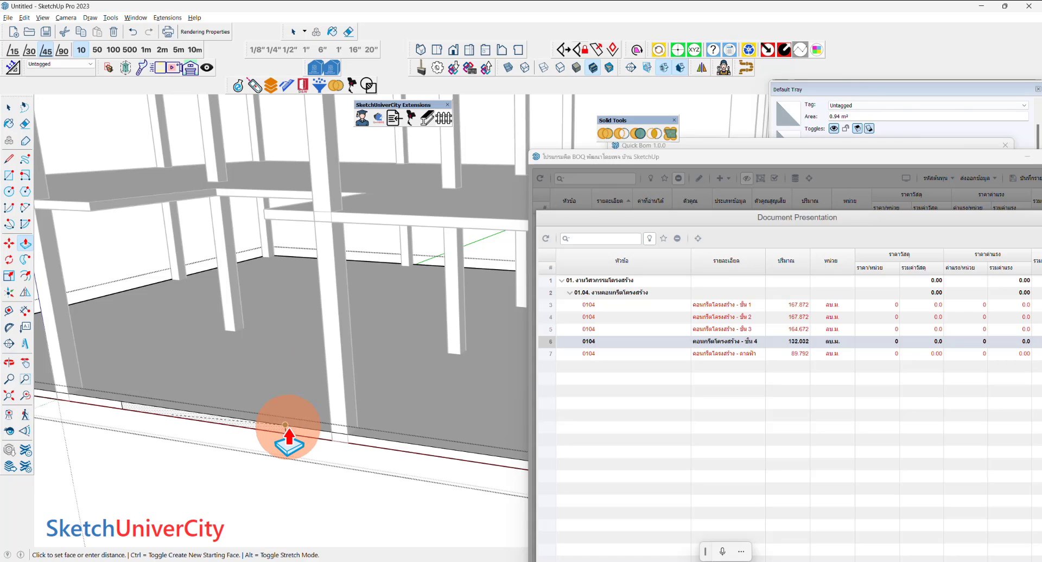
{"action": "key", "text": "space"}
{"action": "scroll", "coordinate": [289, 431], "scroll_direction": "down", "scroll_amount": 3}
{"action": "scroll", "coordinate": [276, 396], "scroll_direction": "down", "scroll_amount": 3}
{"action": "scroll", "coordinate": [287, 412], "scroll_direction": "down", "scroll_amount": 4}
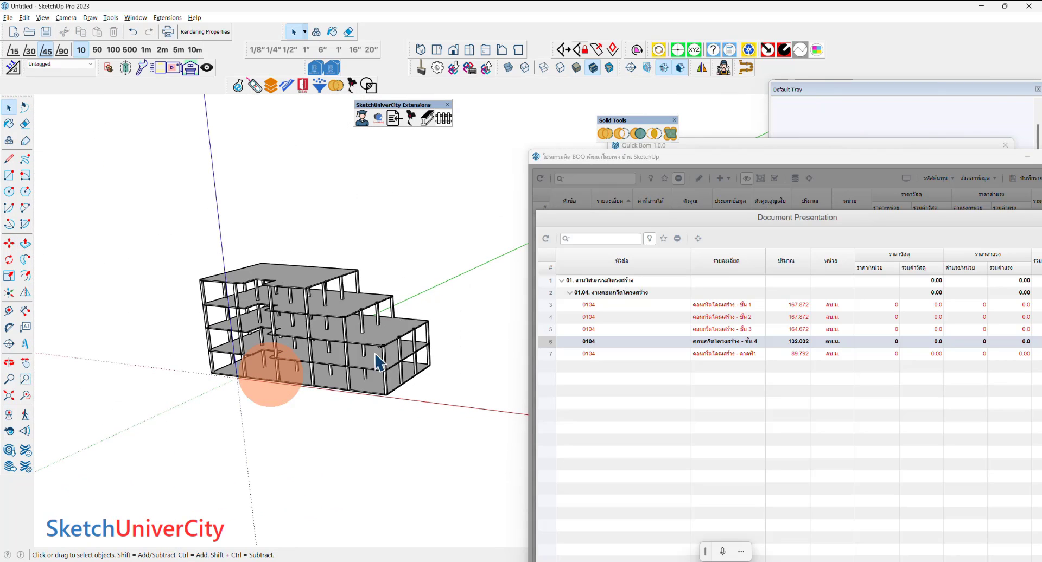
Step: Reload the BOQ and highlight the first-floor concrete row in the model
{"action": "left_click", "coordinate": [546, 239]}
{"action": "middle_click_drag", "start_coordinate": [413, 272], "coordinate": [356, 279]}
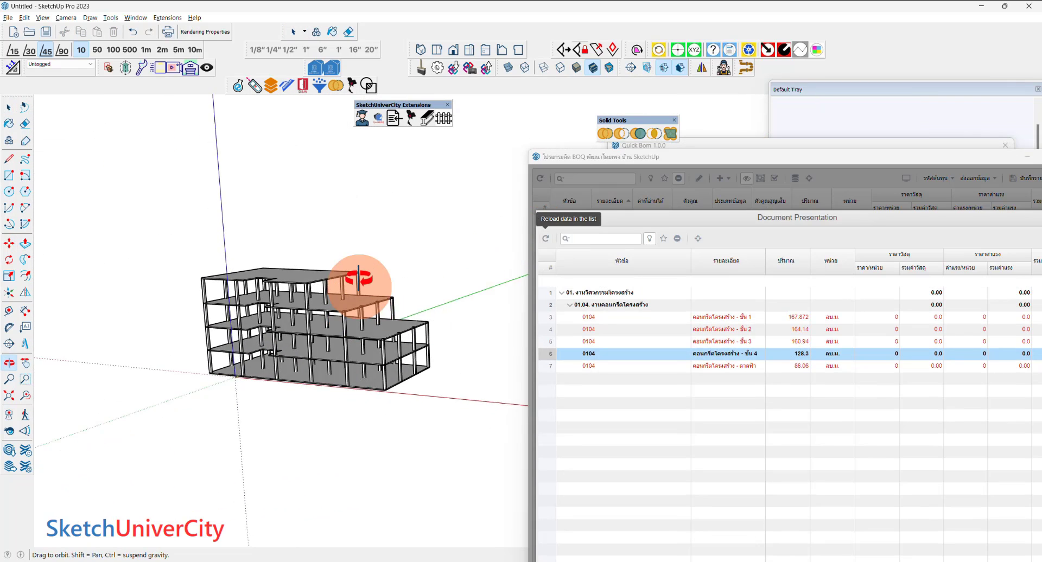
{"action": "left_click", "coordinate": [724, 305]}
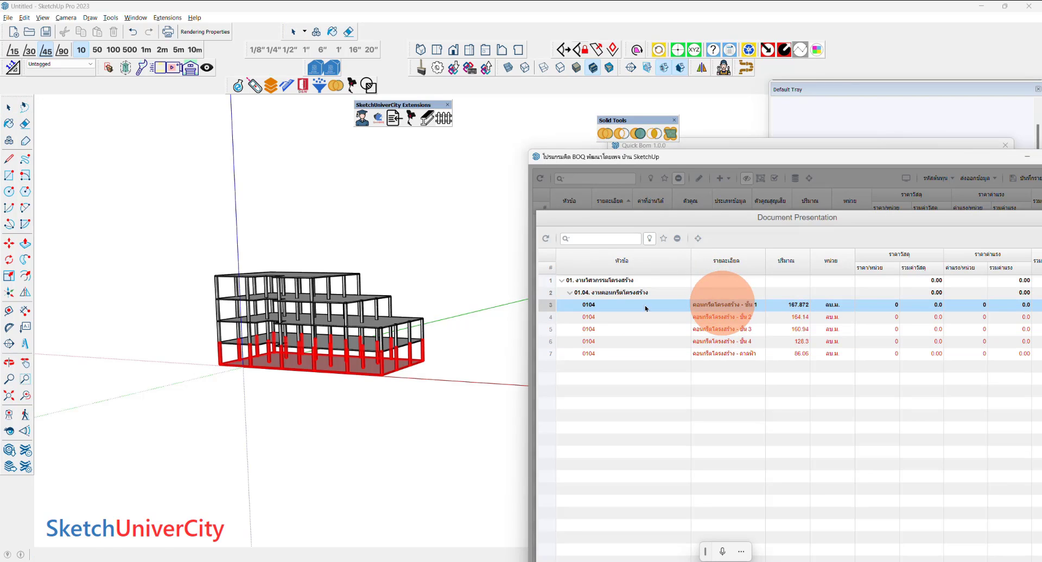
{"action": "mouse_move", "coordinate": [288, 298]}
{"action": "middle_mouse_down"}
{"action": "mouse_move", "coordinate": [323, 315]}
{"action": "mouse_move", "coordinate": [291, 360]}
{"action": "middle_mouse_up"}
Step: Highlight the floor 2–4 and roof concrete rows, then move the BOQ report down-left
{"action": "left_click", "coordinate": [733, 320]}
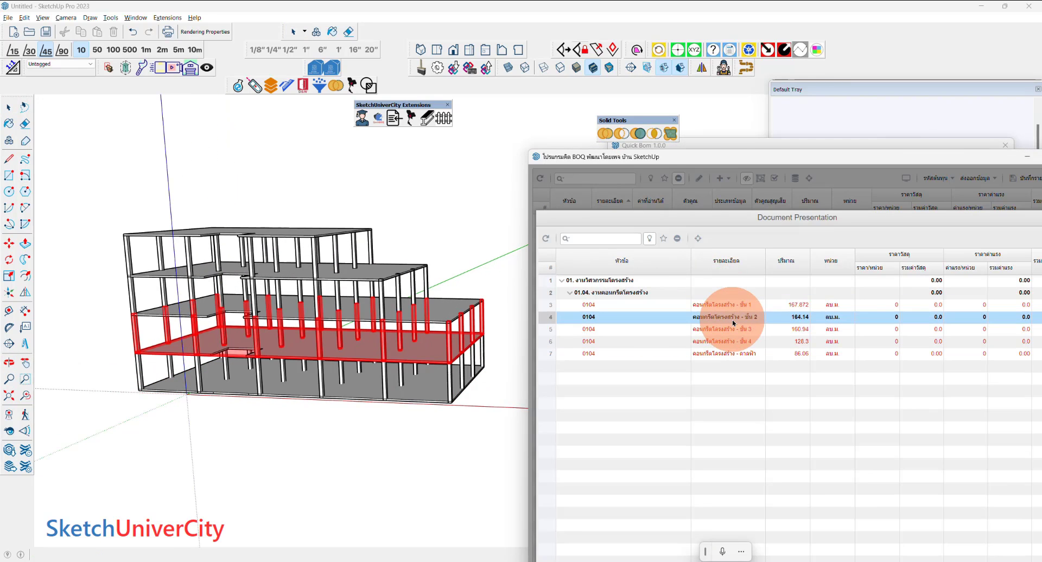
{"action": "left_click", "coordinate": [733, 330]}
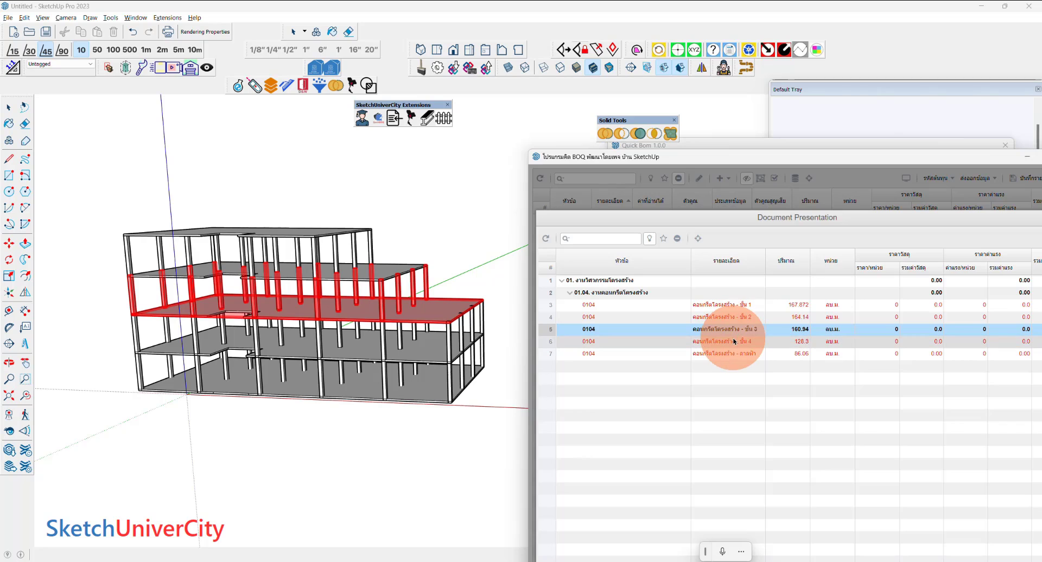
{"action": "left_click", "coordinate": [734, 342]}
{"action": "left_click", "coordinate": [733, 354]}
{"action": "scroll", "coordinate": [400, 251], "scroll_direction": "down", "scroll_amount": 3}
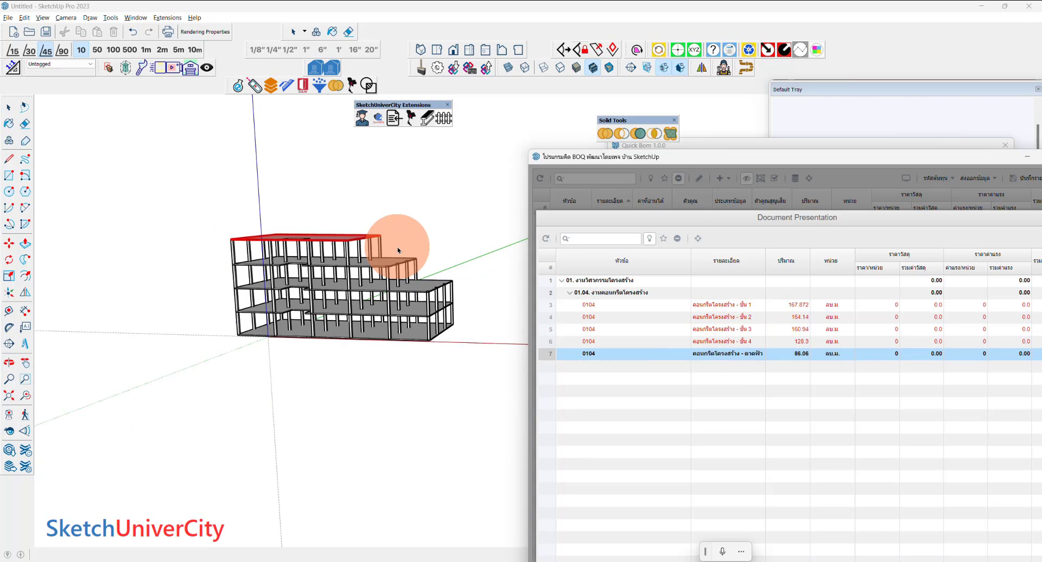
{"action": "middle_click_drag", "start_coordinate": [400, 252], "coordinate": [494, 246]}
{"action": "left_click_drag", "start_coordinate": [775, 157], "coordinate": [327, 319]}
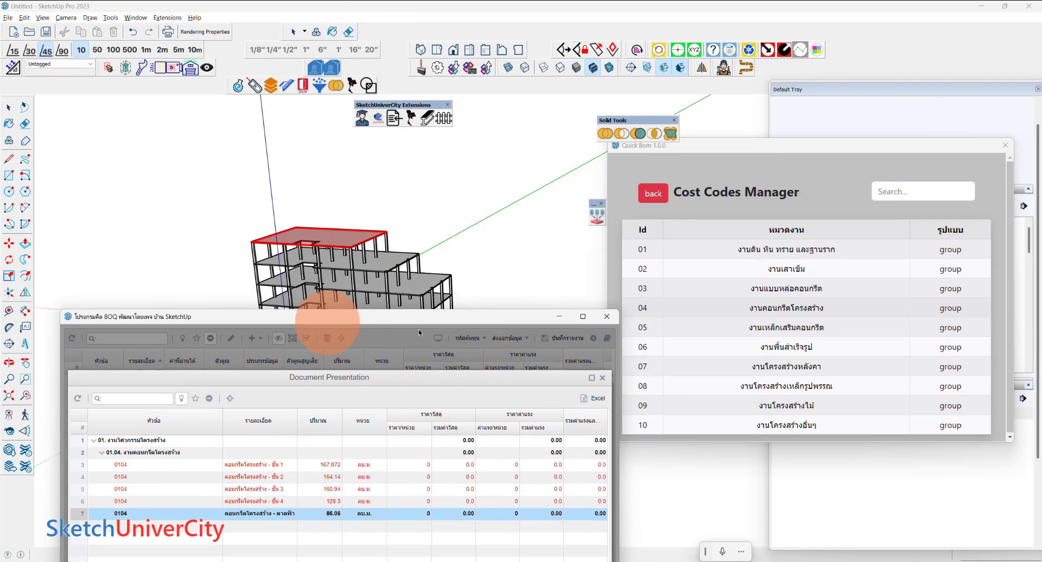
Step: Close the BOQ report and orbit and zoom to a frontal view of the building
{"action": "left_click", "coordinate": [608, 317]}
{"action": "scroll", "coordinate": [407, 395], "scroll_direction": "up", "scroll_amount": 3}
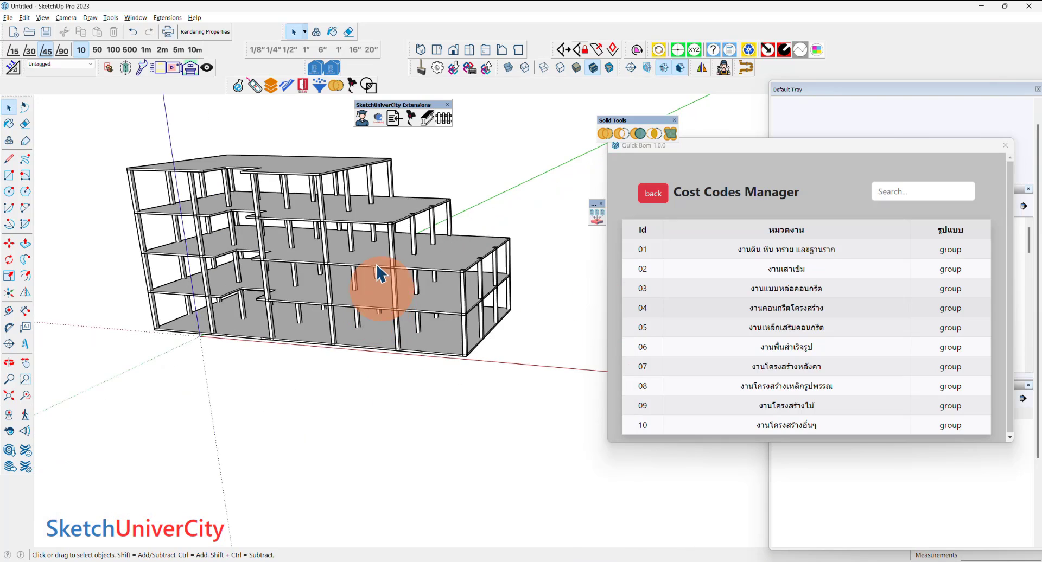
{"action": "mouse_move", "coordinate": [379, 275]}
{"action": "middle_mouse_down"}
{"action": "mouse_move", "coordinate": [347, 251]}
{"action": "mouse_move", "coordinate": [356, 244]}
{"action": "middle_mouse_up"}
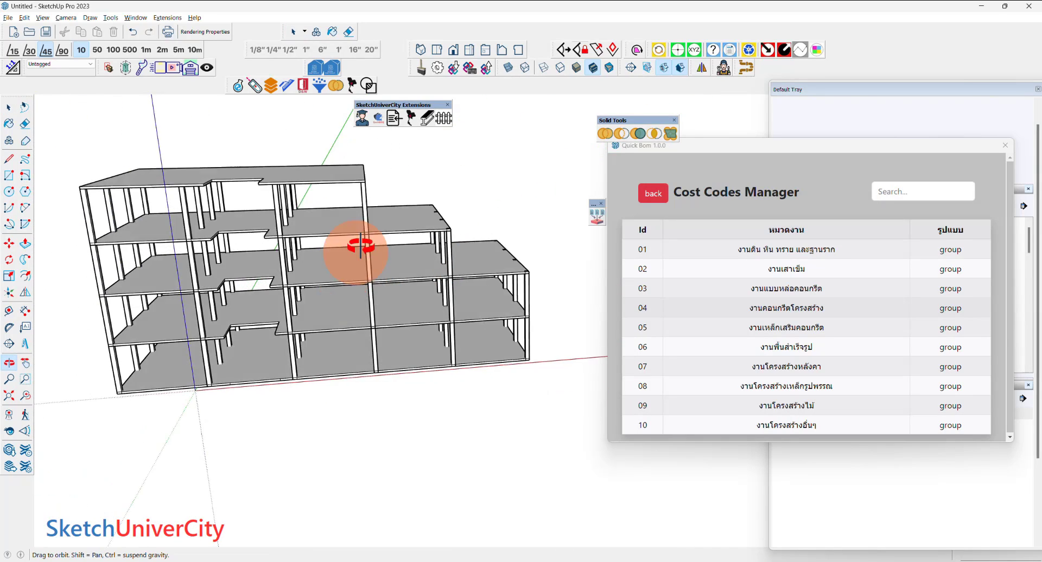
{"action": "scroll", "coordinate": [304, 230], "scroll_direction": "down", "scroll_amount": 3}
{"action": "middle_click_drag", "start_coordinate": [270, 219], "coordinate": [436, 314]}
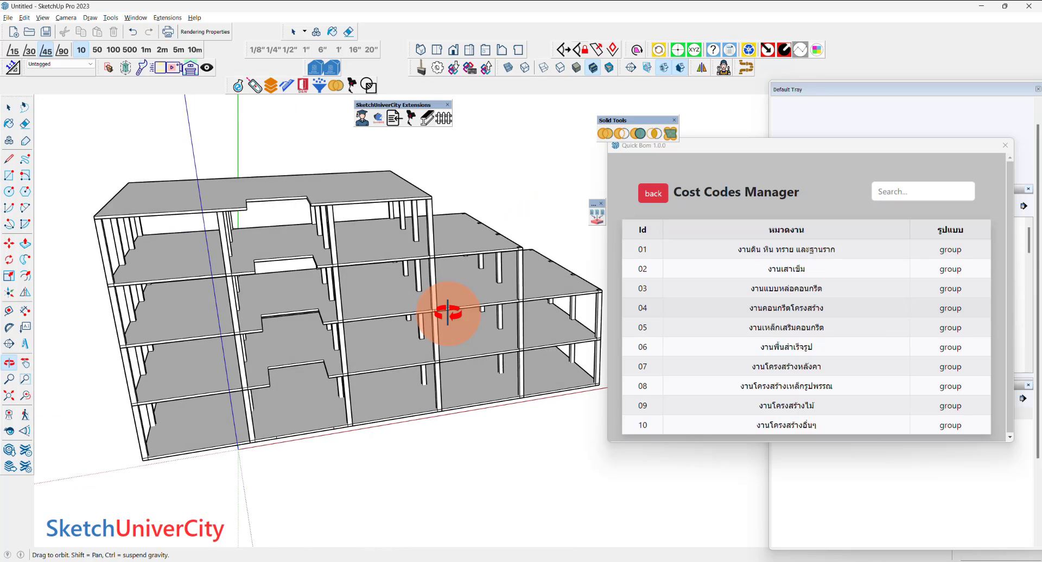
{"action": "middle_click_drag", "start_coordinate": [198, 244], "coordinate": [142, 212]}
{"action": "scroll", "coordinate": [142, 212], "scroll_direction": "up", "scroll_amount": 2}
{"action": "scroll", "coordinate": [135, 204], "scroll_direction": "up", "scroll_amount": 2}
{"action": "scroll", "coordinate": [132, 205], "scroll_direction": "up", "scroll_amount": 3}
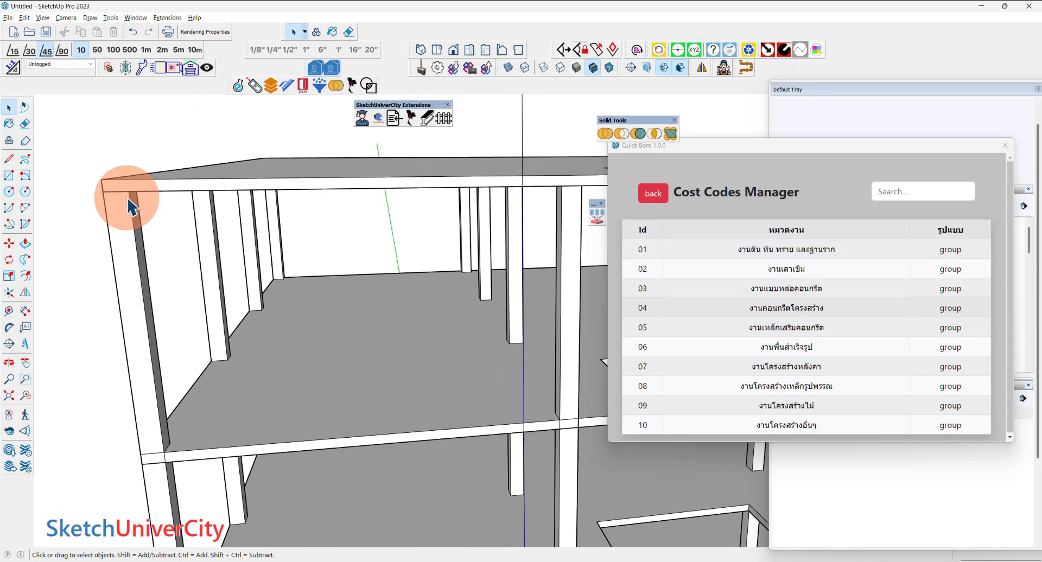
{"action": "scroll", "coordinate": [130, 190], "scroll_direction": "down", "scroll_amount": 3}
{"action": "scroll", "coordinate": [132, 186], "scroll_direction": "down", "scroll_amount": 3}
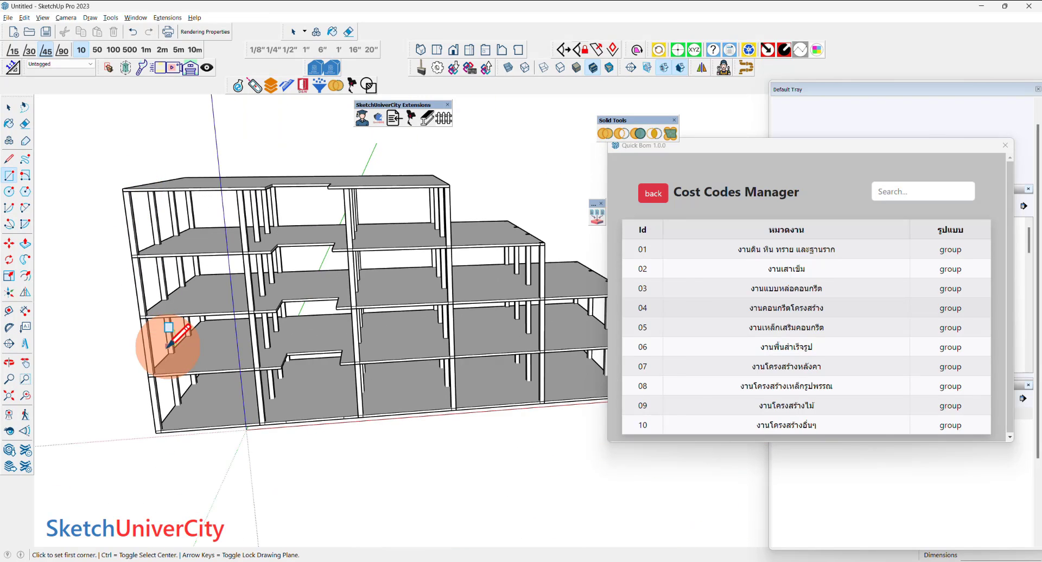
{"action": "scroll", "coordinate": [150, 376], "scroll_direction": "down", "scroll_amount": 1}
{"action": "scroll", "coordinate": [150, 376], "scroll_direction": "up", "scroll_amount": 3}
Step: Activate the Rectangle tool and orbit to a low angle beneath the lowest floor slab
{"action": "mouse_move", "coordinate": [152, 369]}
{"action": "middle_mouse_down"}
{"action": "mouse_move", "coordinate": [142, 365]}
{"action": "mouse_move", "coordinate": [209, 372]}
{"action": "mouse_move", "coordinate": [329, 358]}
{"action": "middle_mouse_up"}
{"action": "scroll", "coordinate": [142, 365], "scroll_direction": "down", "scroll_amount": 3}
{"action": "scroll", "coordinate": [122, 369], "scroll_direction": "down", "scroll_amount": 3}
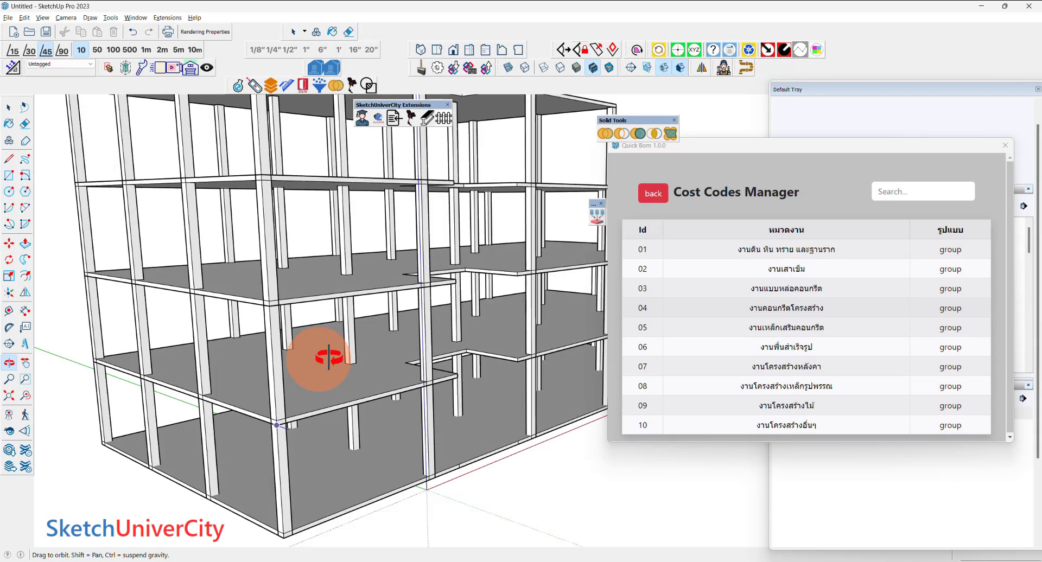
{"action": "key", "text": "r"}
{"action": "scroll", "coordinate": [233, 377], "scroll_direction": "down", "scroll_amount": 3}
{"action": "middle_click_drag", "start_coordinate": [232, 377], "coordinate": [491, 409]}
{"action": "scroll", "coordinate": [459, 421], "scroll_direction": "down", "scroll_amount": 2}
{"action": "scroll", "coordinate": [491, 414], "scroll_direction": "up", "scroll_amount": 2}
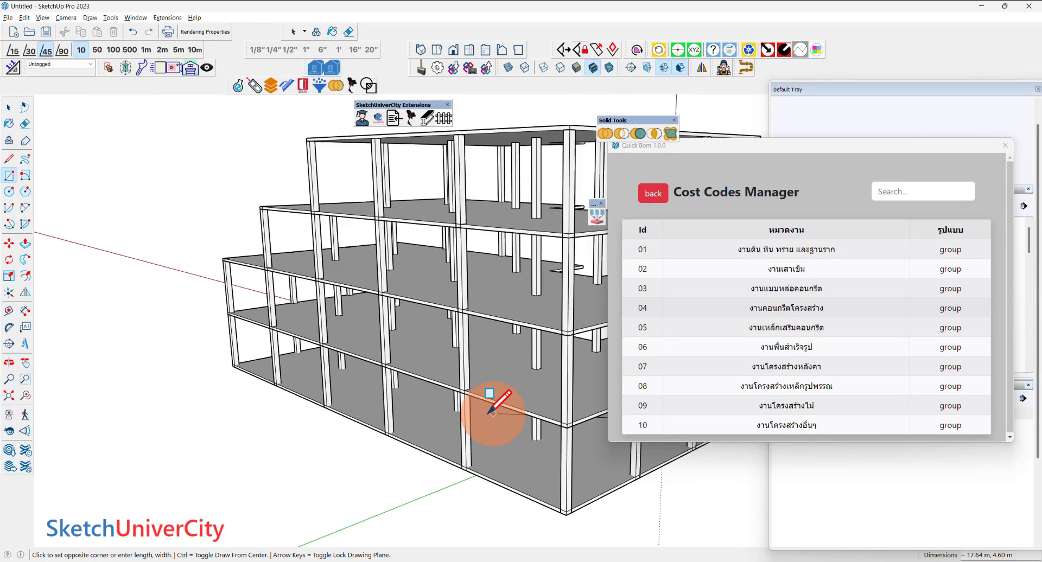
{"action": "scroll", "coordinate": [472, 399], "scroll_direction": "up", "scroll_amount": 5}
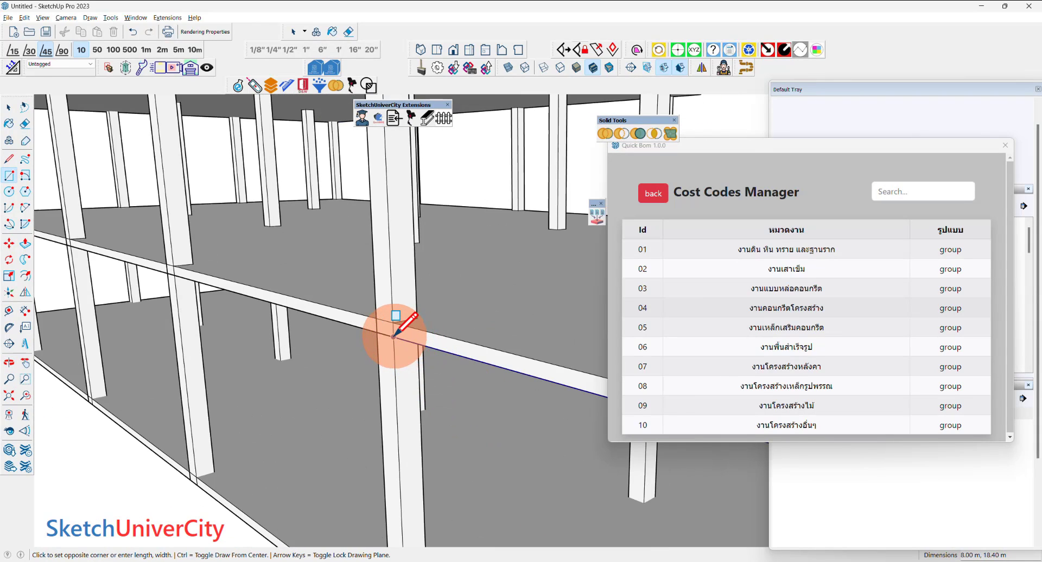
{"action": "scroll", "coordinate": [347, 315], "scroll_direction": "down", "scroll_amount": 5}
{"action": "middle_click_drag", "start_coordinate": [349, 310], "coordinate": [365, 204]}
Step: Raise the new rectangle into a wall block
{"action": "key", "text": "space"}
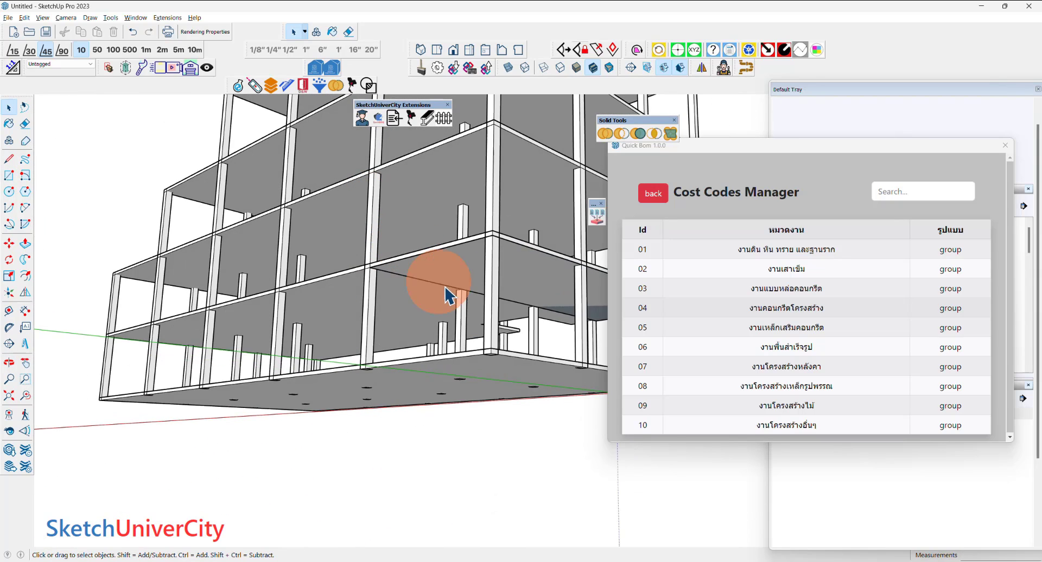
{"action": "left_click", "coordinate": [457, 266]}
{"action": "scroll", "coordinate": [472, 364], "scroll_direction": "up", "scroll_amount": 2}
{"action": "scroll", "coordinate": [499, 360], "scroll_direction": "up", "scroll_amount": 2}
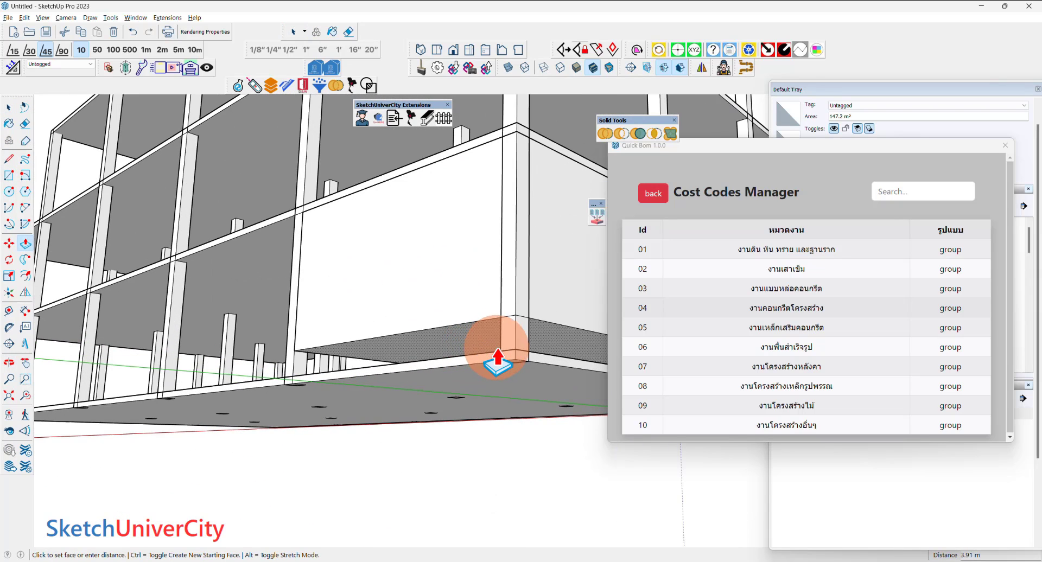
{"action": "scroll", "coordinate": [325, 415], "scroll_direction": "down", "scroll_amount": 4}
{"action": "key", "text": "space"}
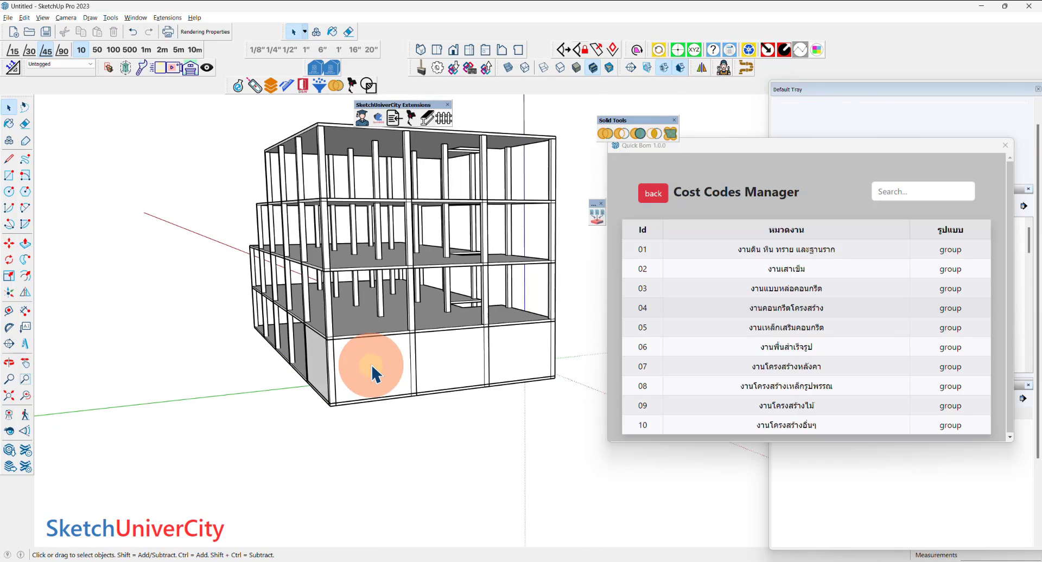
Step: Inside the wall box group, offset the top face inward and push it down to hollow the box
{"action": "double_click", "coordinate": [374, 374]}
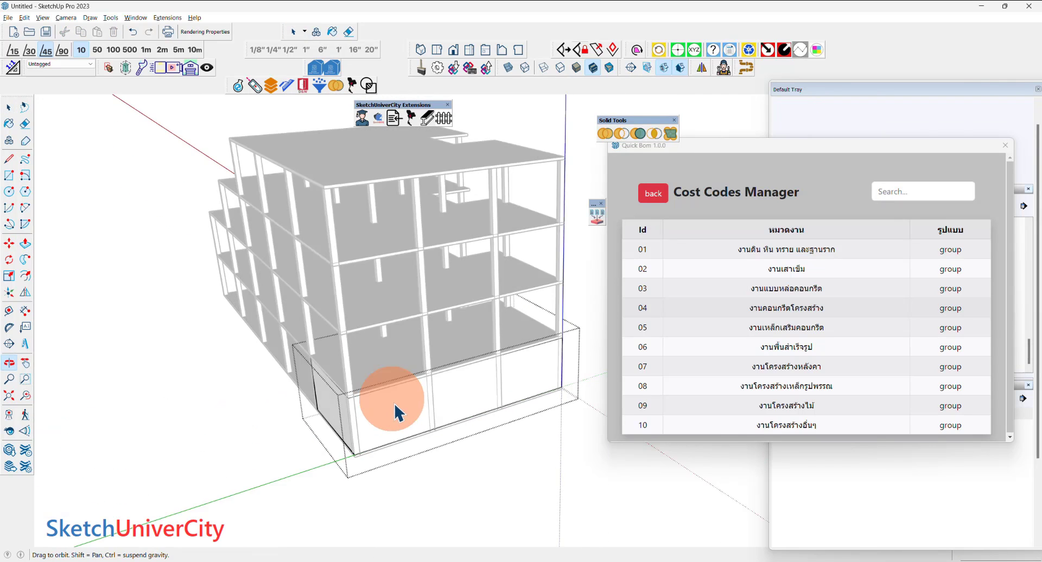
{"action": "scroll", "coordinate": [401, 374], "scroll_direction": "up", "scroll_amount": 3}
{"action": "scroll", "coordinate": [408, 374], "scroll_direction": "up", "scroll_amount": 2}
{"action": "left_click", "coordinate": [406, 374]}
{"action": "scroll", "coordinate": [402, 363], "scroll_direction": "up", "scroll_amount": 2}
{"action": "scroll", "coordinate": [386, 326], "scroll_direction": "up", "scroll_amount": 2}
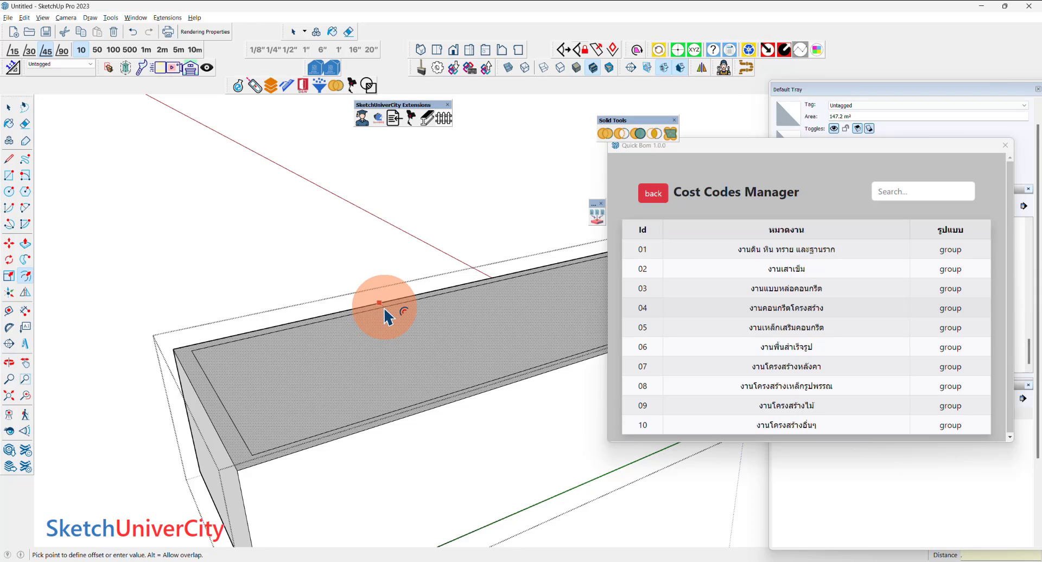
{"action": "type", "text": ".15"}
{"action": "key", "text": "Return"}
{"action": "key", "text": "space"}
{"action": "scroll", "coordinate": [413, 358], "scroll_direction": "down", "scroll_amount": 1}
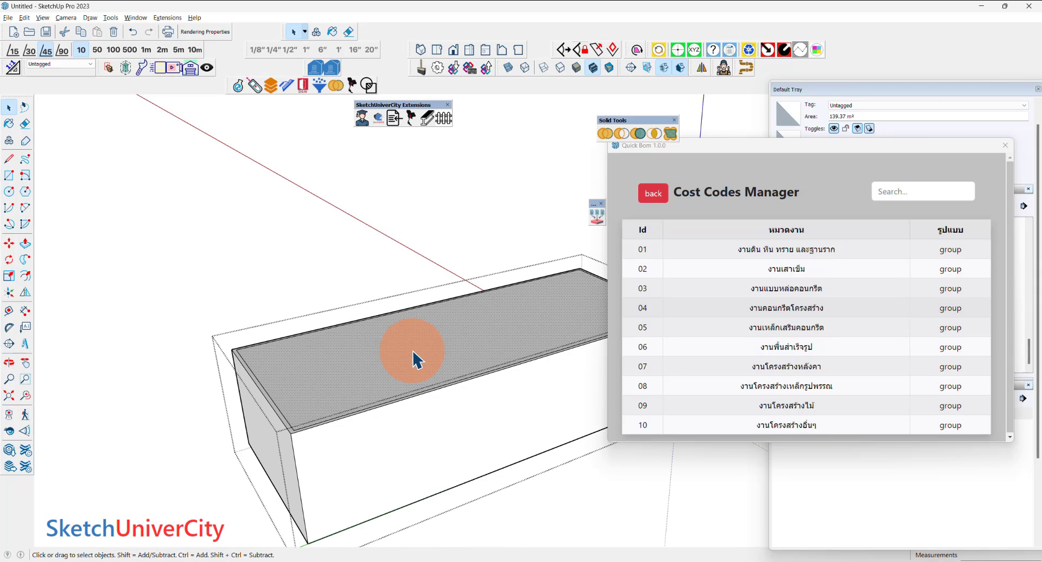
{"action": "key", "text": "p"}
{"action": "left_click", "coordinate": [411, 358]}
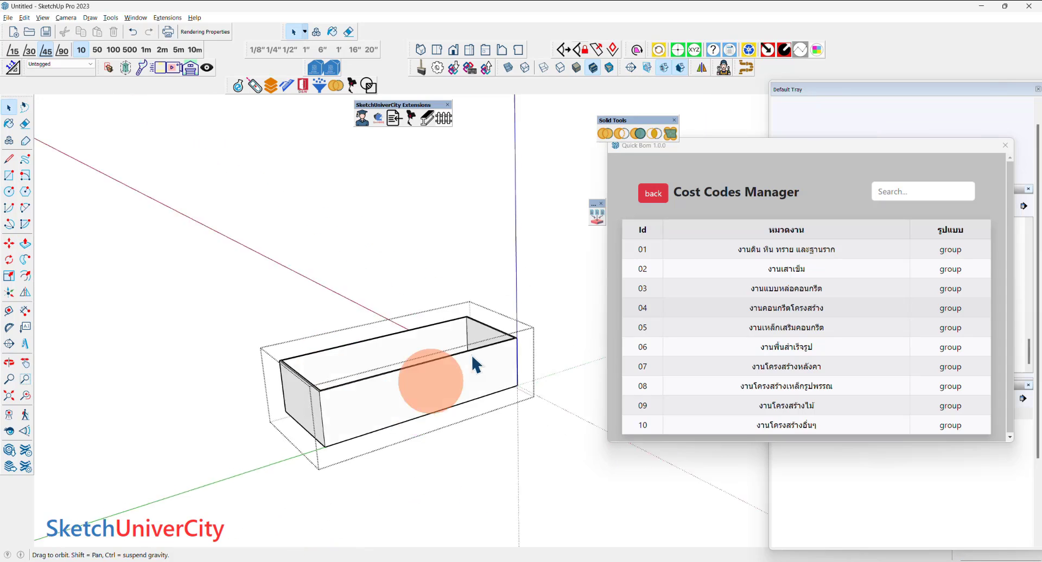
Step: Solid-trim the bottom wall box against the frame and orbit to inspect it
{"action": "left_click", "coordinate": [639, 134]}
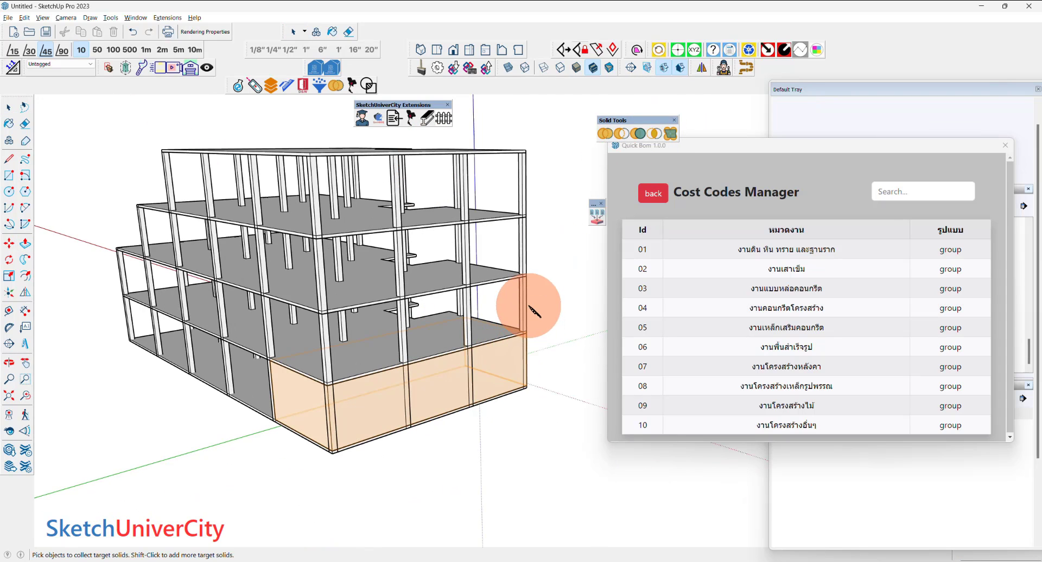
{"action": "left_click", "coordinate": [534, 312]}
{"action": "left_click", "coordinate": [506, 360]}
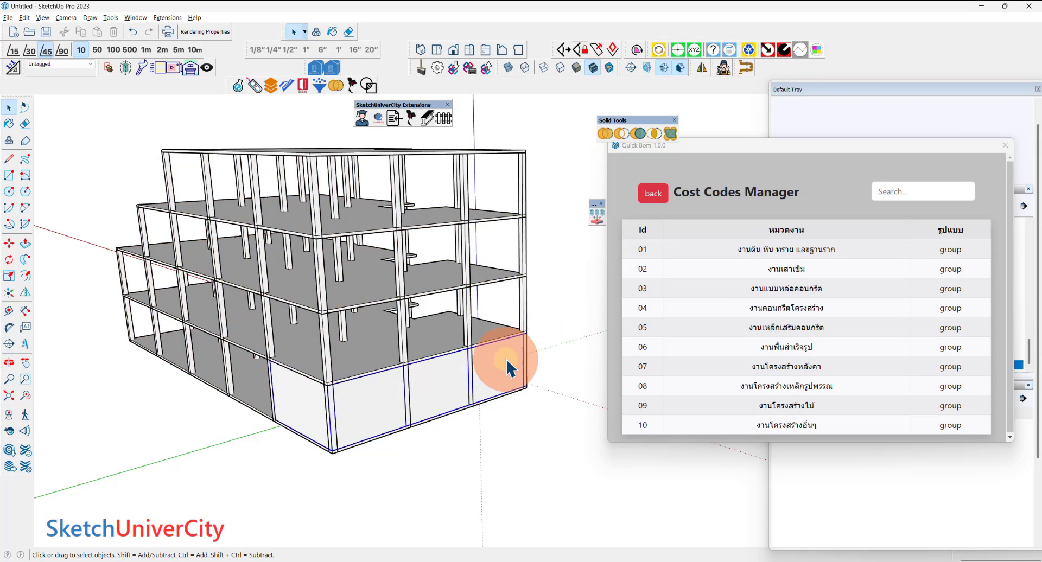
{"action": "mouse_move", "coordinate": [430, 319]}
{"action": "middle_mouse_down"}
{"action": "mouse_move", "coordinate": [448, 400]}
{"action": "mouse_move", "coordinate": [558, 368]}
{"action": "mouse_move", "coordinate": [545, 356]}
{"action": "mouse_move", "coordinate": [298, 342]}
{"action": "mouse_move", "coordinate": [466, 415]}
{"action": "middle_mouse_up"}
{"action": "scroll", "coordinate": [507, 434], "scroll_direction": "up", "scroll_amount": 5}
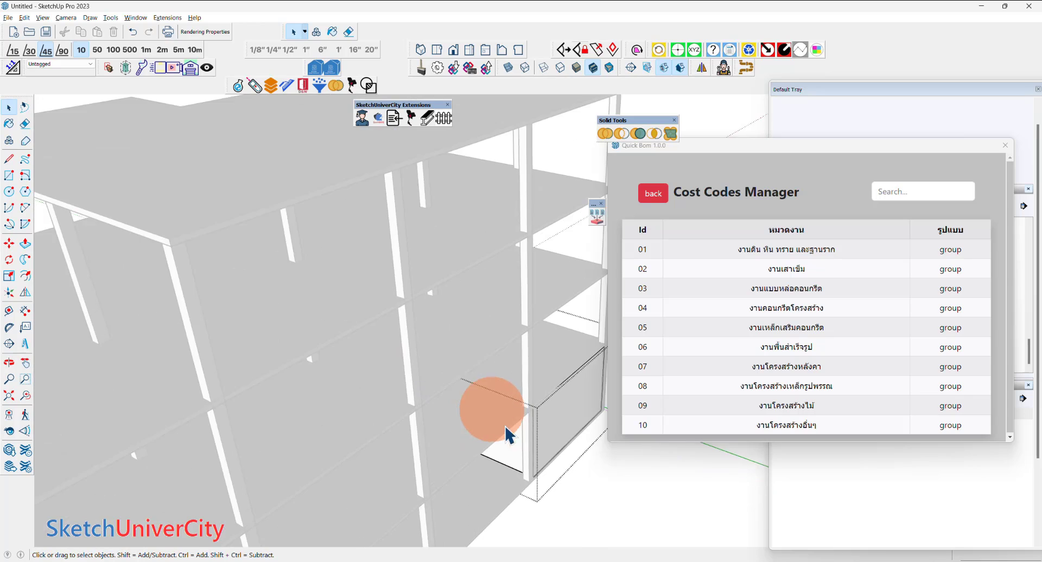
{"action": "scroll", "coordinate": [508, 434], "scroll_direction": "down", "scroll_amount": 5}
{"action": "mouse_move", "coordinate": [465, 297]}
{"action": "middle_mouse_down"}
{"action": "mouse_move", "coordinate": [459, 272]}
{"action": "mouse_move", "coordinate": [418, 275]}
{"action": "mouse_move", "coordinate": [322, 306]}
{"action": "middle_mouse_up"}
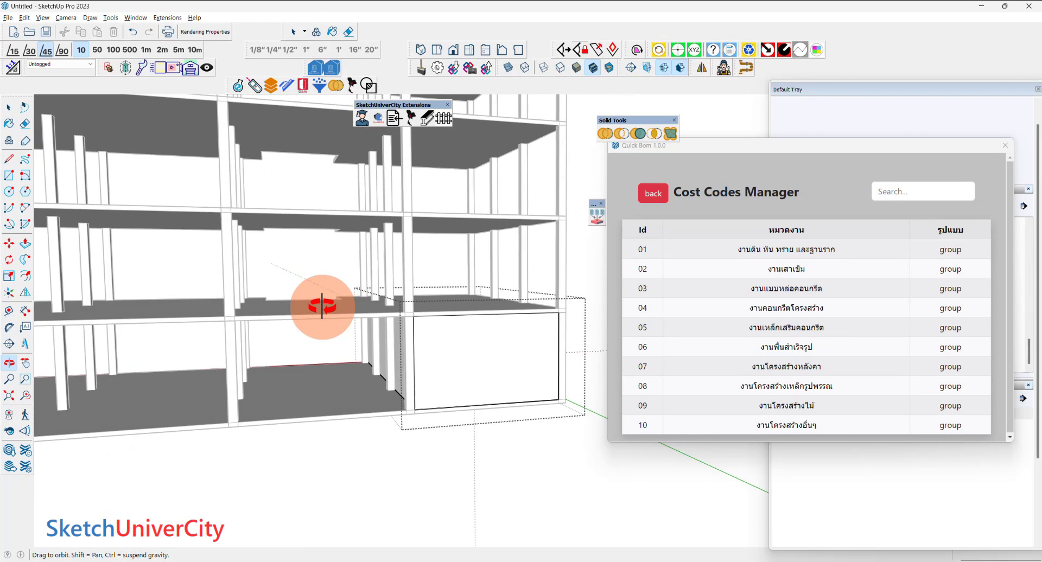
{"action": "scroll", "coordinate": [383, 337], "scroll_direction": "up", "scroll_amount": 2}
{"action": "left_click", "coordinate": [430, 353]}
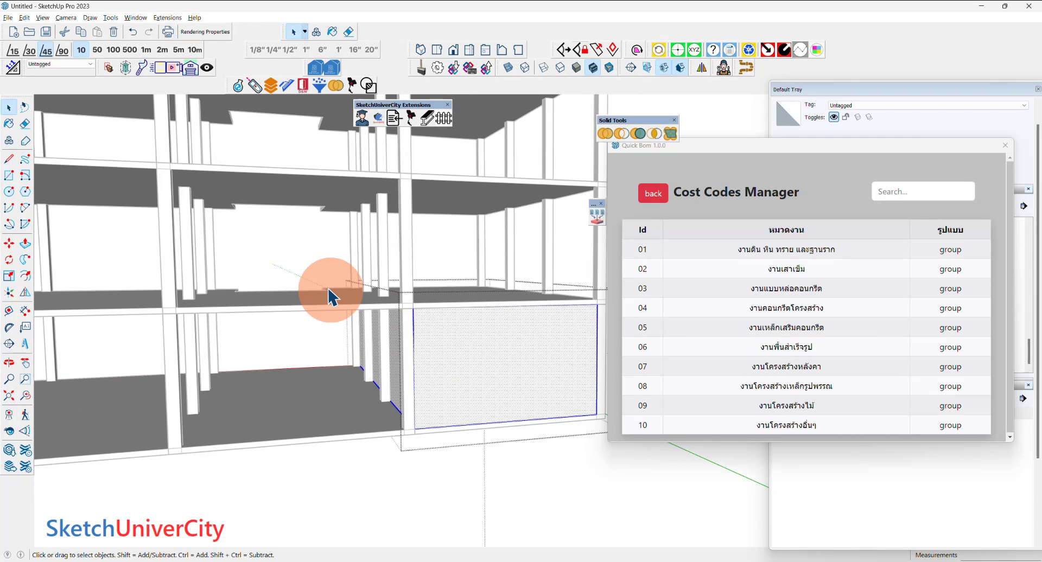
Step: Start moving the wall box, then cancel the move and clear the selection
{"action": "scroll", "coordinate": [395, 396], "scroll_direction": "up", "scroll_amount": 2}
{"action": "scroll", "coordinate": [384, 384], "scroll_direction": "up", "scroll_amount": 2}
{"action": "scroll", "coordinate": [383, 358], "scroll_direction": "up", "scroll_amount": 2}
{"action": "key", "text": "m"}
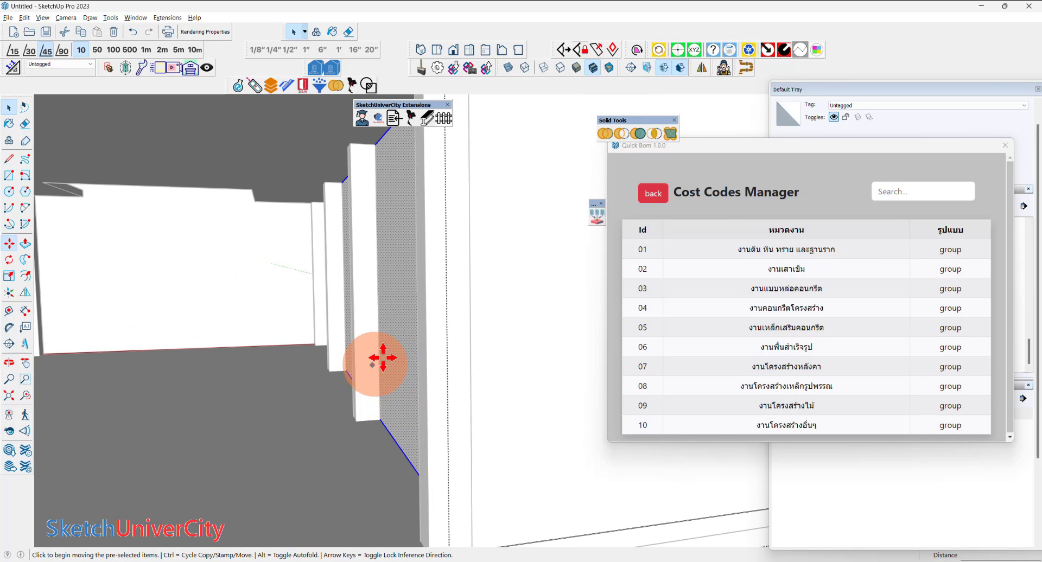
{"action": "left_click", "coordinate": [391, 356]}
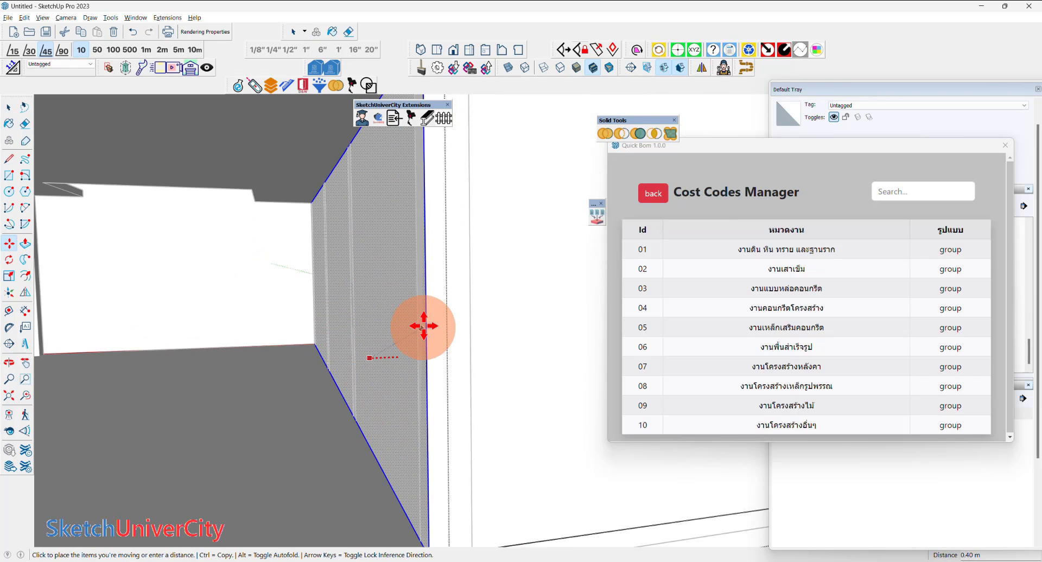
{"action": "key", "text": "Escape"}
{"action": "key", "text": "space"}
{"action": "scroll", "coordinate": [380, 391], "scroll_direction": "down", "scroll_amount": 3}
{"action": "scroll", "coordinate": [375, 429], "scroll_direction": "down", "scroll_amount": 5}
{"action": "scroll", "coordinate": [272, 352], "scroll_direction": "down", "scroll_amount": 4}
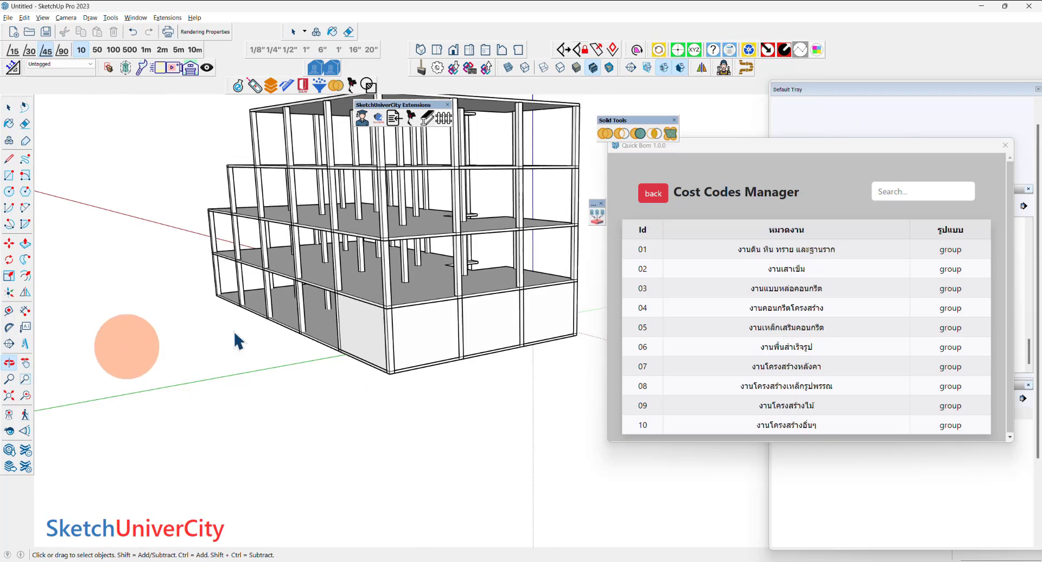
{"action": "scroll", "coordinate": [364, 317], "scroll_direction": "down", "scroll_amount": 2}
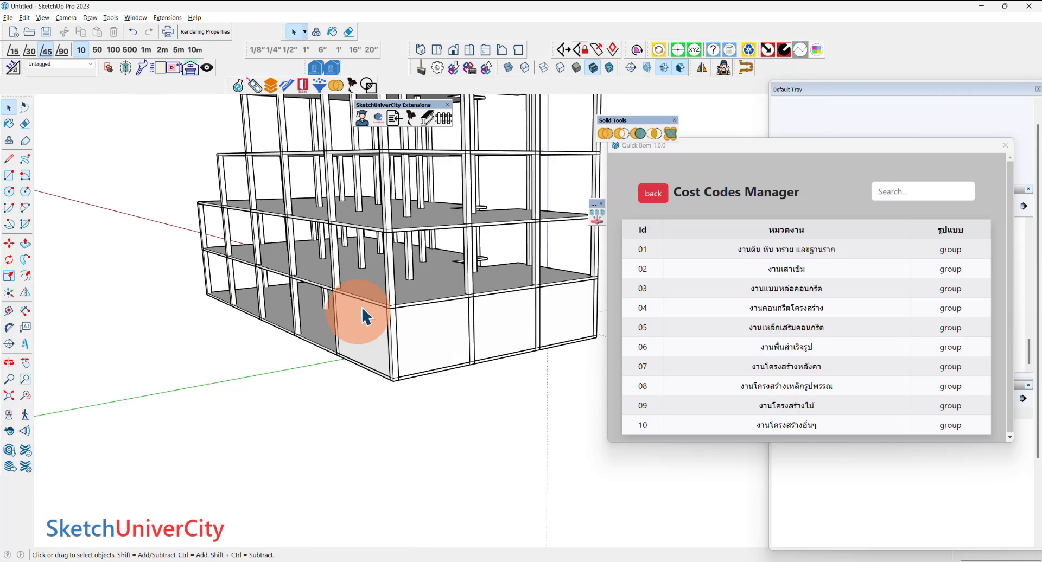
Step: Trim the walls with the building frame, then select all walls inside the ground-floor group
{"action": "left_click", "coordinate": [639, 133]}
{"action": "left_click", "coordinate": [540, 267]}
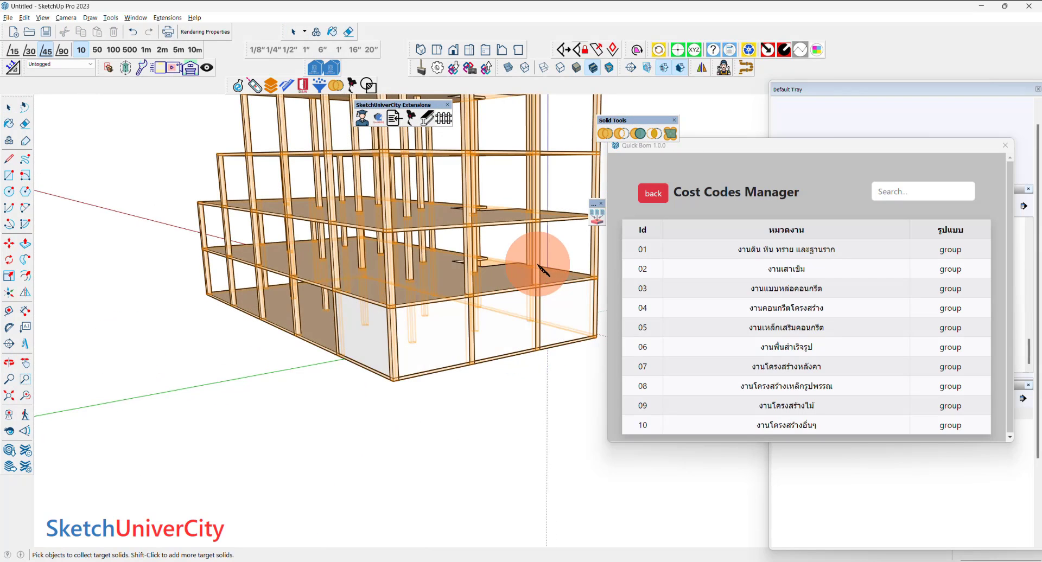
{"action": "double_click", "coordinate": [510, 330]}
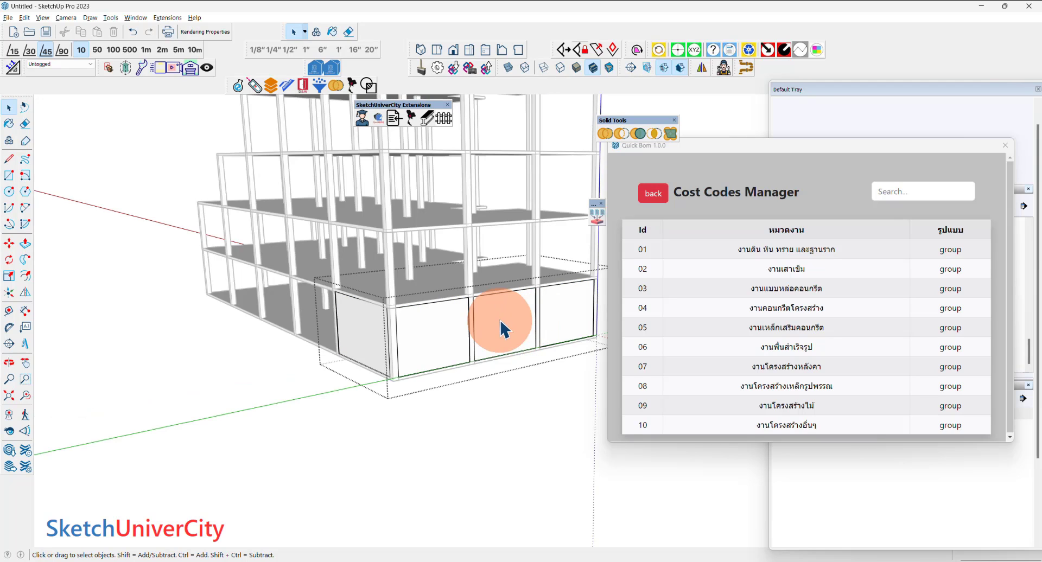
{"action": "mouse_move", "coordinate": [477, 314]}
{"action": "middle_mouse_down"}
{"action": "mouse_move", "coordinate": [337, 275]}
{"action": "mouse_move", "coordinate": [303, 298]}
{"action": "middle_mouse_up"}
{"action": "left_click_drag", "start_coordinate": [272, 220], "coordinate": [520, 459]}
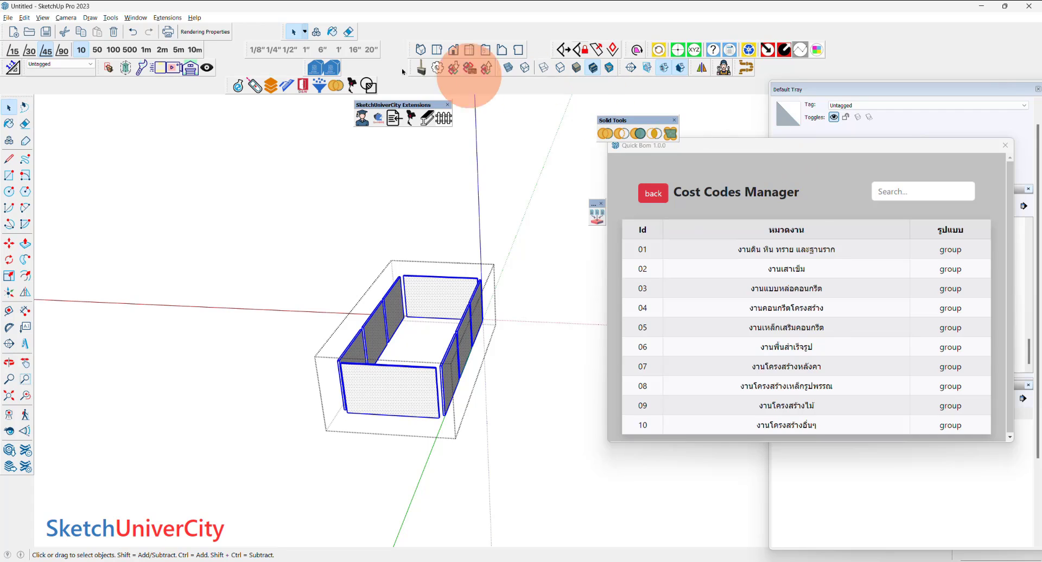
Step: Enable the Curic Split Geometry toolbar and run it on the ground-floor walls
{"action": "right_click", "coordinate": [385, 70]}
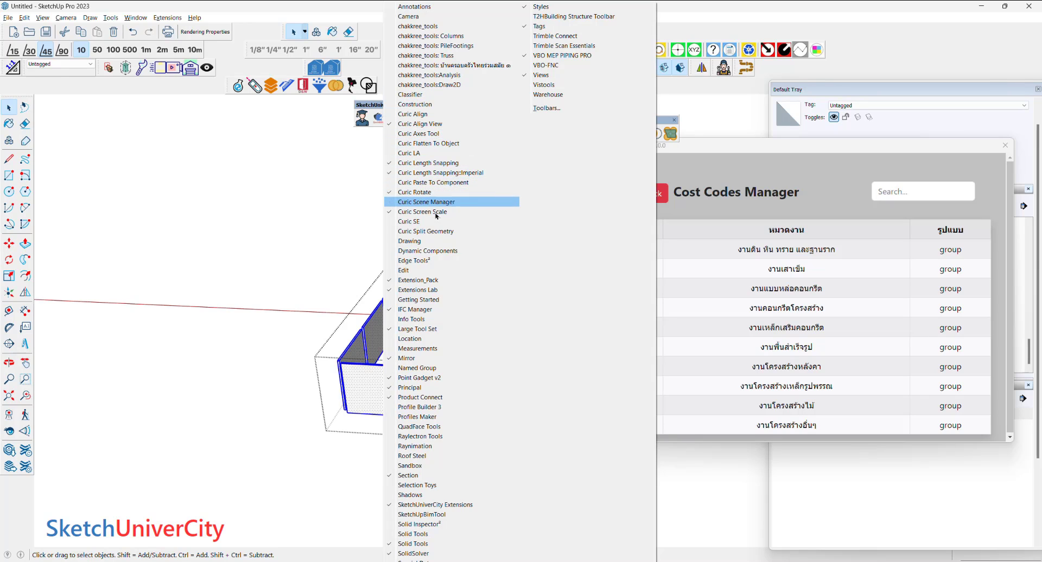
{"action": "left_click", "coordinate": [437, 231]}
{"action": "left_click", "coordinate": [138, 147]}
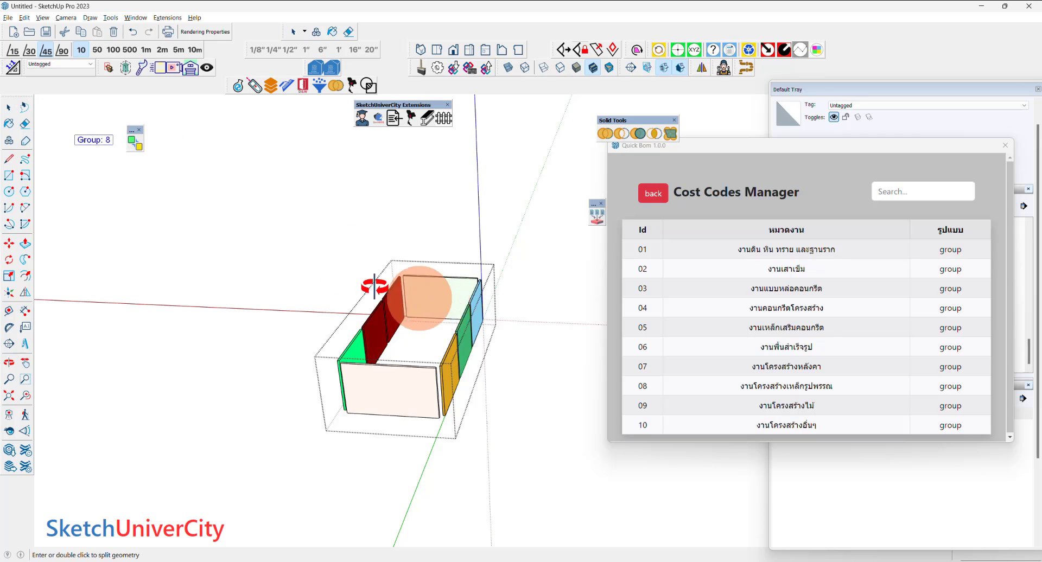
{"action": "middle_click_drag", "start_coordinate": [418, 298], "coordinate": [343, 279]}
{"action": "scroll", "coordinate": [346, 297], "scroll_direction": "up", "scroll_amount": 2}
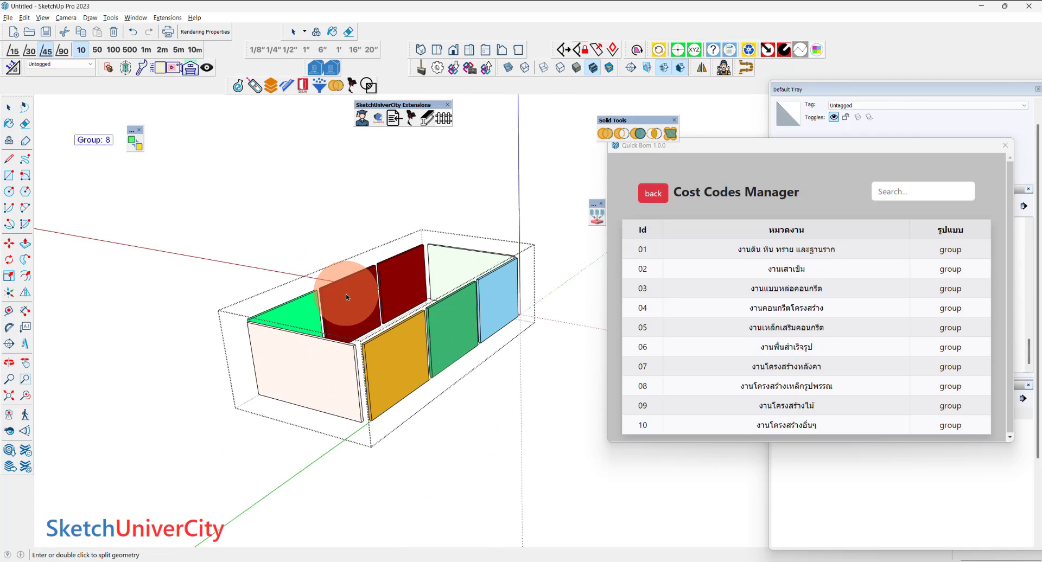
{"action": "scroll", "coordinate": [345, 297], "scroll_direction": "up", "scroll_amount": 2}
{"action": "scroll", "coordinate": [344, 297], "scroll_direction": "up", "scroll_amount": 1}
Step: Confirm the split into eight wall groups and select all of them
{"action": "key", "text": "Return"}
{"action": "scroll", "coordinate": [407, 301], "scroll_direction": "down", "scroll_amount": 2}
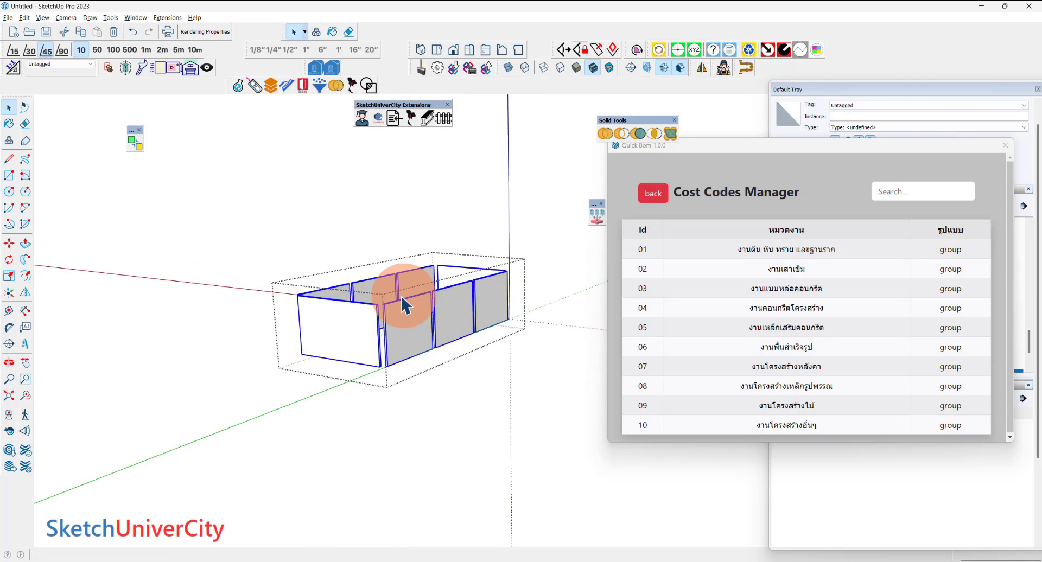
{"action": "scroll", "coordinate": [444, 333], "scroll_direction": "down", "scroll_amount": 3}
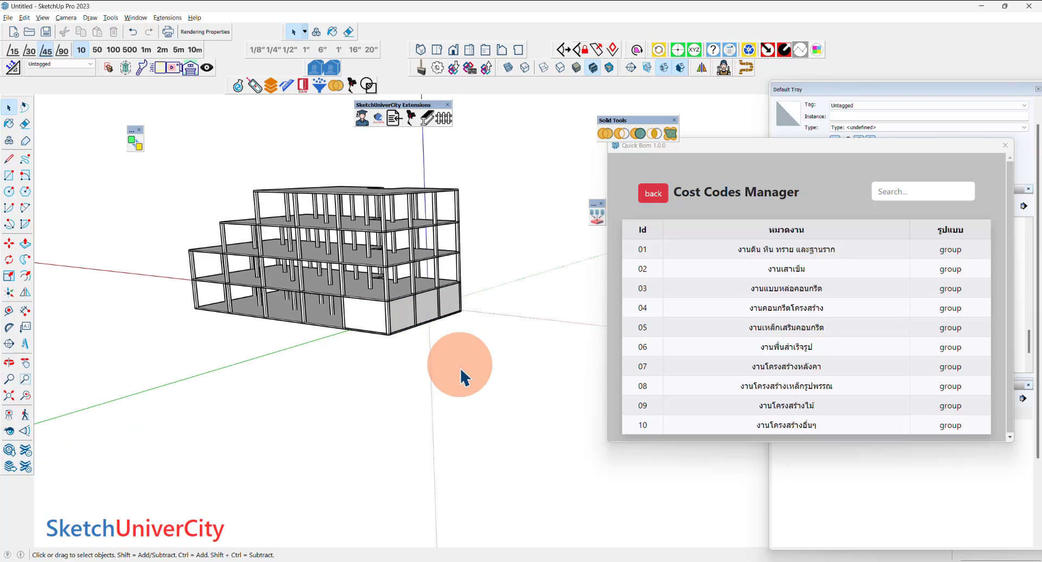
{"action": "scroll", "coordinate": [402, 309], "scroll_direction": "up", "scroll_amount": 3}
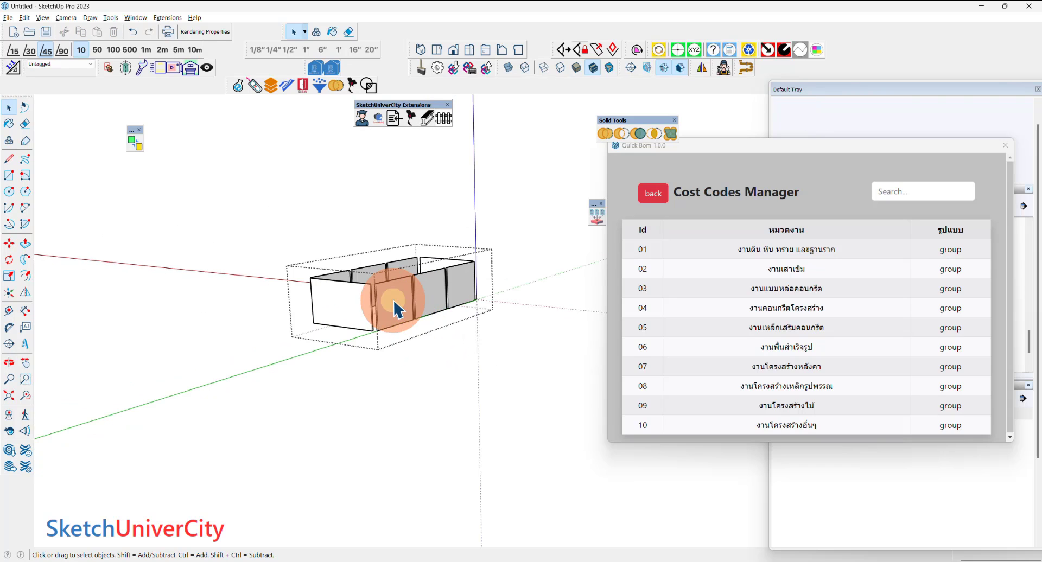
{"action": "left_click_drag", "start_coordinate": [268, 225], "coordinate": [530, 383]}
{"action": "left_click", "coordinate": [419, 308]}
{"action": "scroll", "coordinate": [421, 307], "scroll_direction": "up", "scroll_amount": 3}
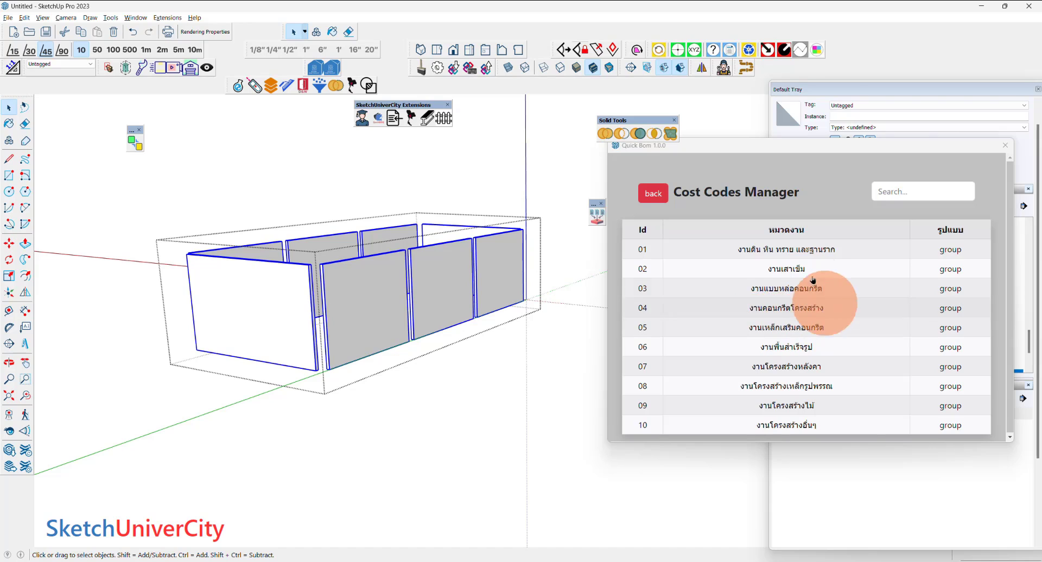
Step: In Quick BOM, file the walls under 02 > 04 งานผนัง as lightweight block wall – floor 4, in m2
{"action": "left_click", "coordinate": [653, 194]}
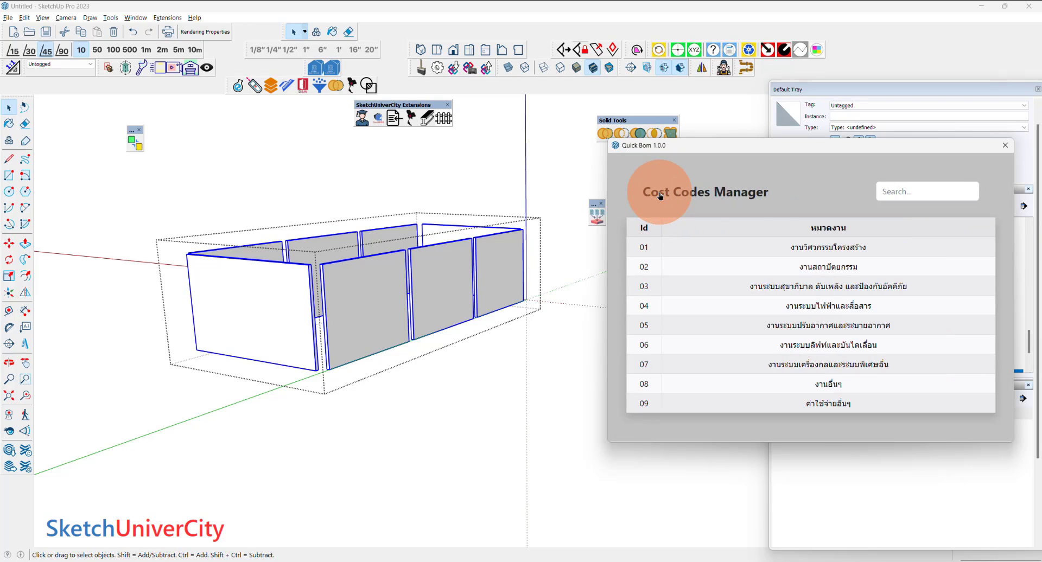
{"action": "left_click", "coordinate": [820, 270]}
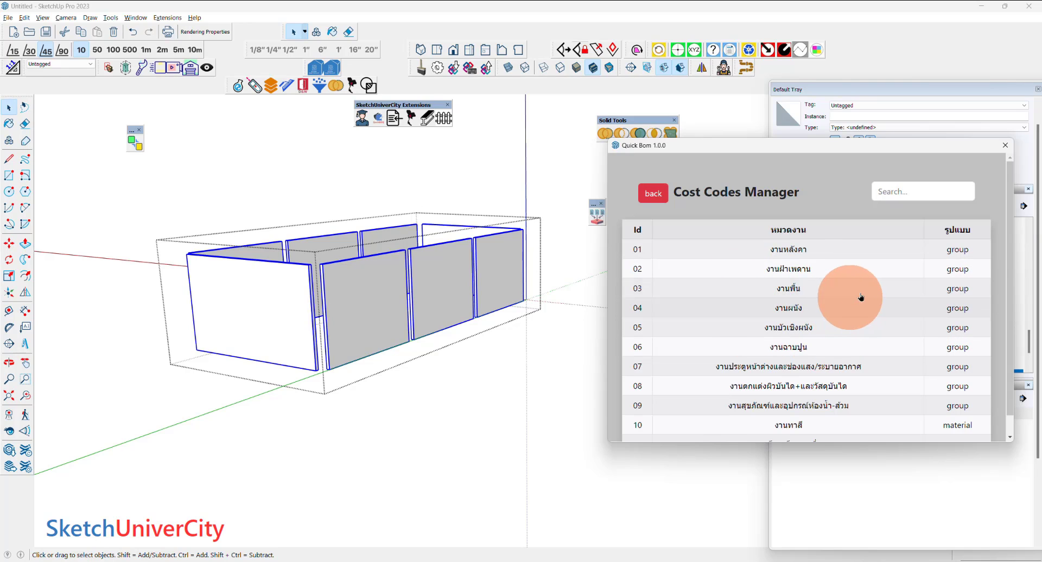
{"action": "left_click", "coordinate": [947, 306]}
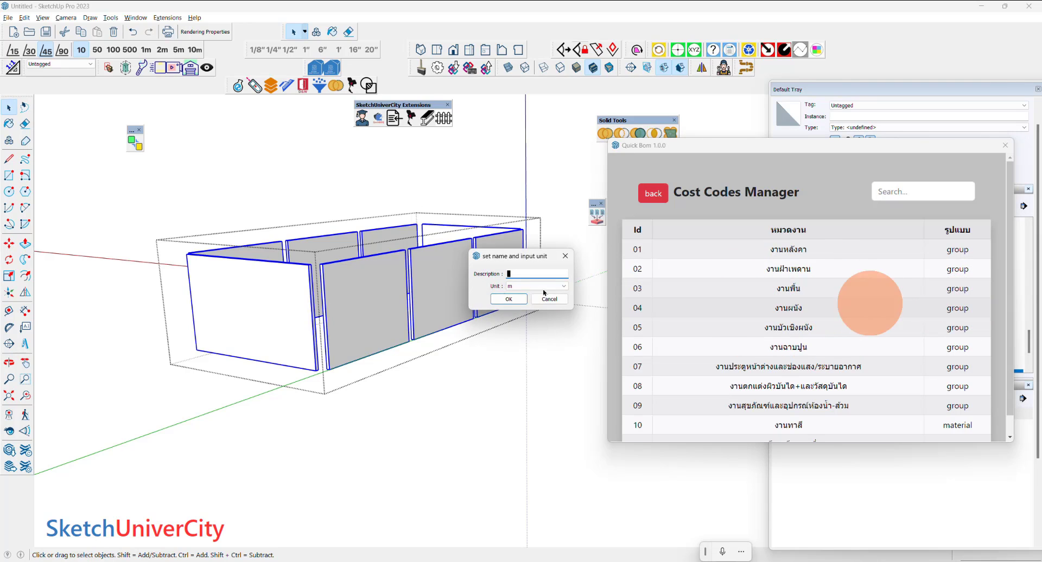
{"action": "left_click", "coordinate": [519, 271]}
{"action": "type", "text": "ผนังก่ออิฐมวลเบา - ชั้น 4"}
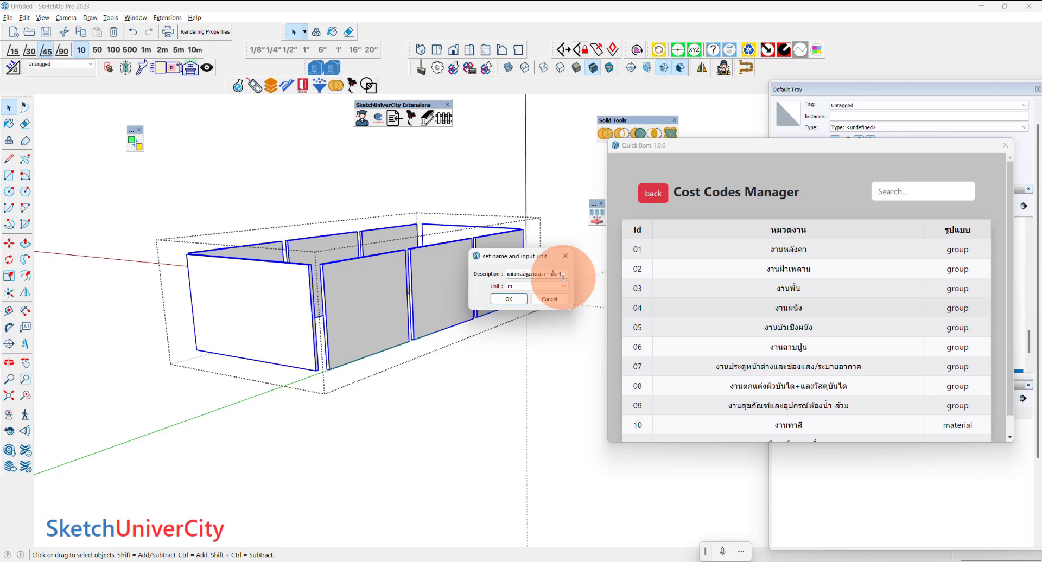
{"action": "left_click", "coordinate": [509, 299]}
{"action": "left_click", "coordinate": [535, 299]}
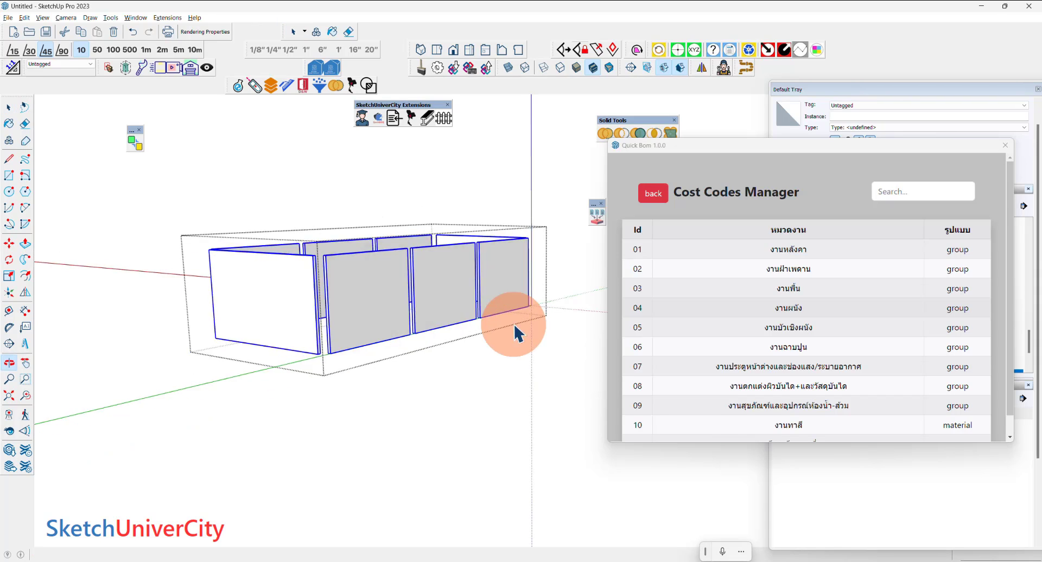
{"action": "left_click", "coordinate": [515, 326]}
{"action": "scroll", "coordinate": [396, 275], "scroll_direction": "down", "scroll_amount": 3}
{"action": "mouse_move", "coordinate": [458, 314]}
{"action": "middle_mouse_down"}
{"action": "mouse_move", "coordinate": [494, 280]}
{"action": "mouse_move", "coordinate": [387, 131]}
{"action": "middle_mouse_up"}
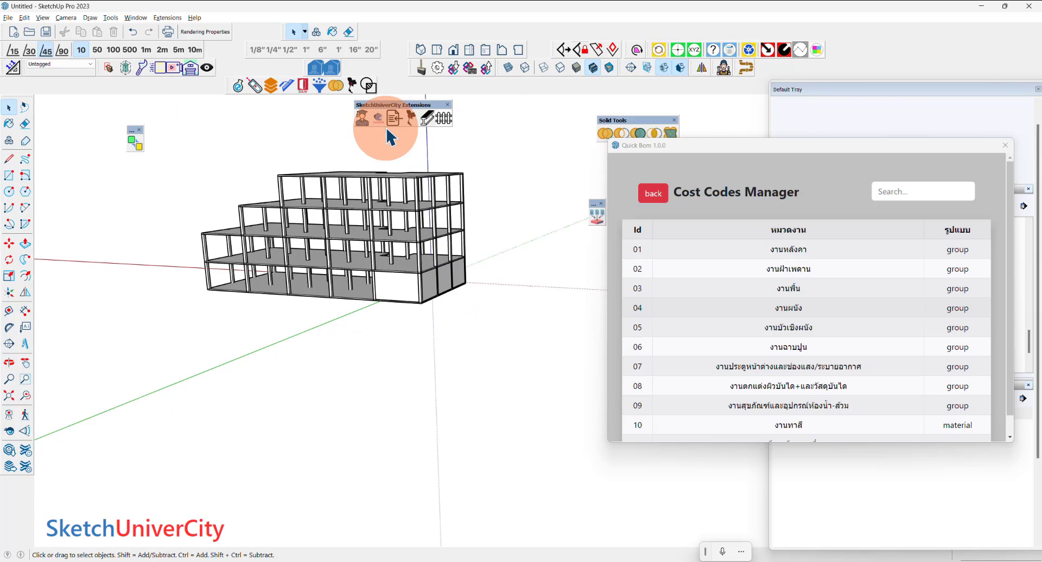
{"action": "left_click", "coordinate": [382, 124]}
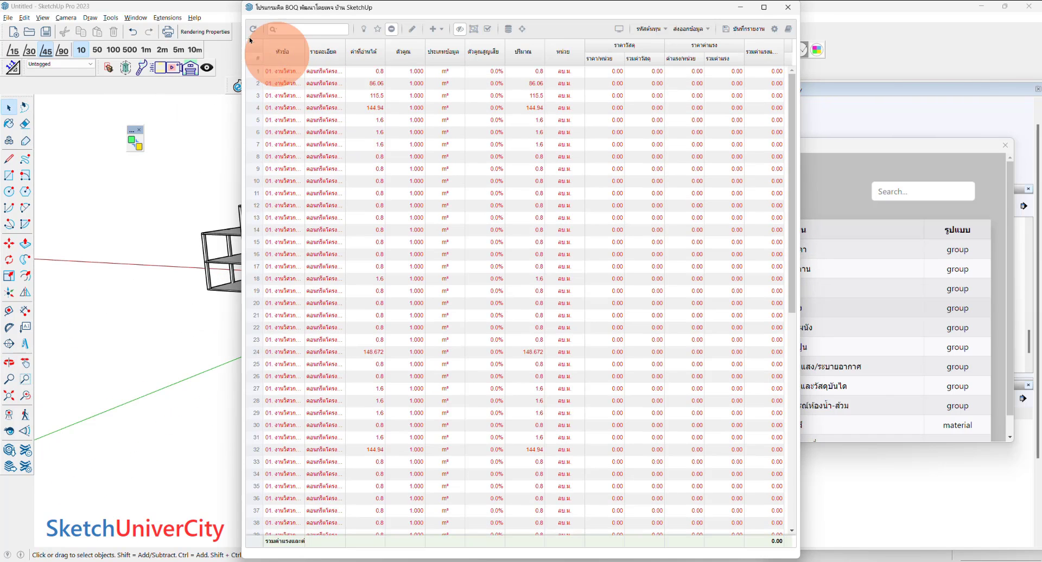
{"action": "left_click", "coordinate": [618, 28]}
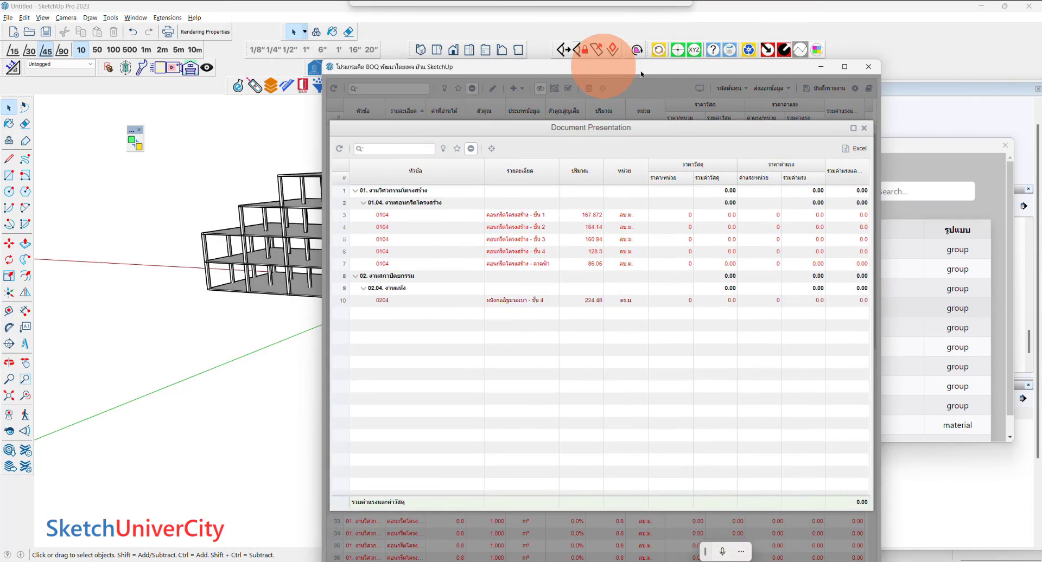
{"action": "left_click_drag", "start_coordinate": [524, 10], "coordinate": [721, 68]}
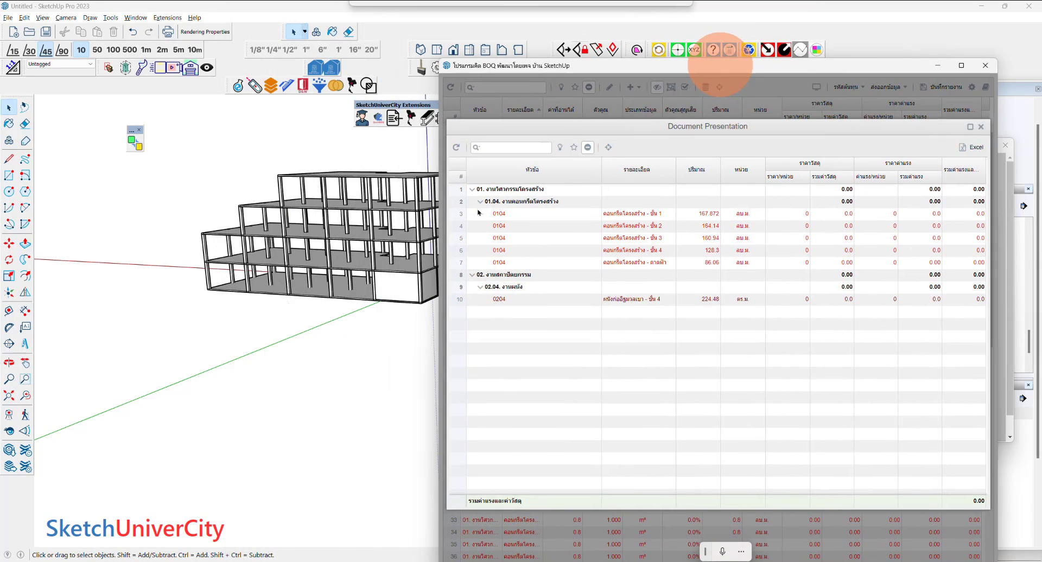
{"action": "scroll", "coordinate": [216, 356], "scroll_direction": "down", "scroll_amount": 5}
{"action": "scroll", "coordinate": [293, 312], "scroll_direction": "up", "scroll_amount": 5}
{"action": "left_click", "coordinate": [513, 306]}
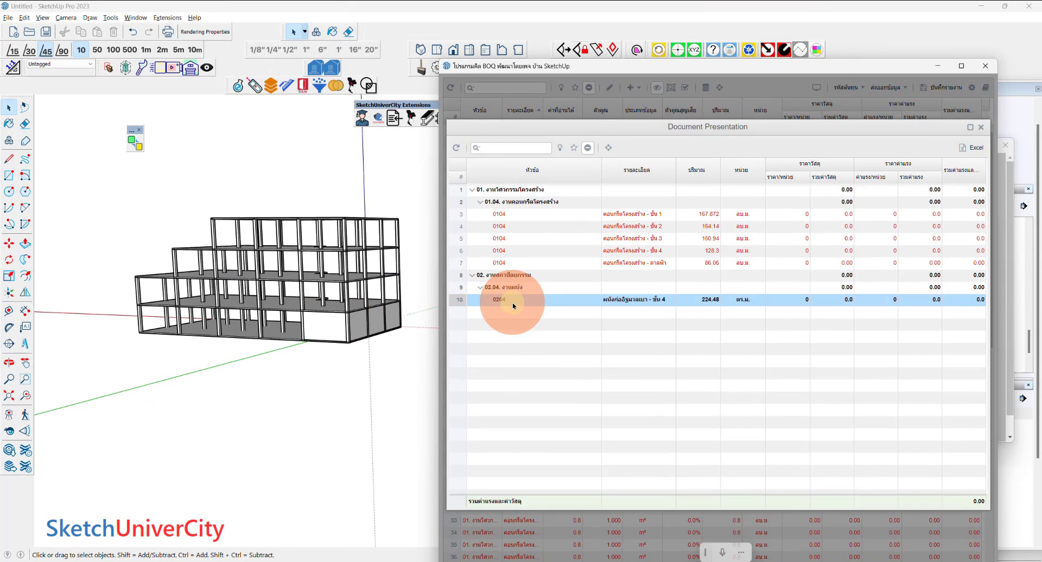
{"action": "left_click", "coordinate": [560, 148]}
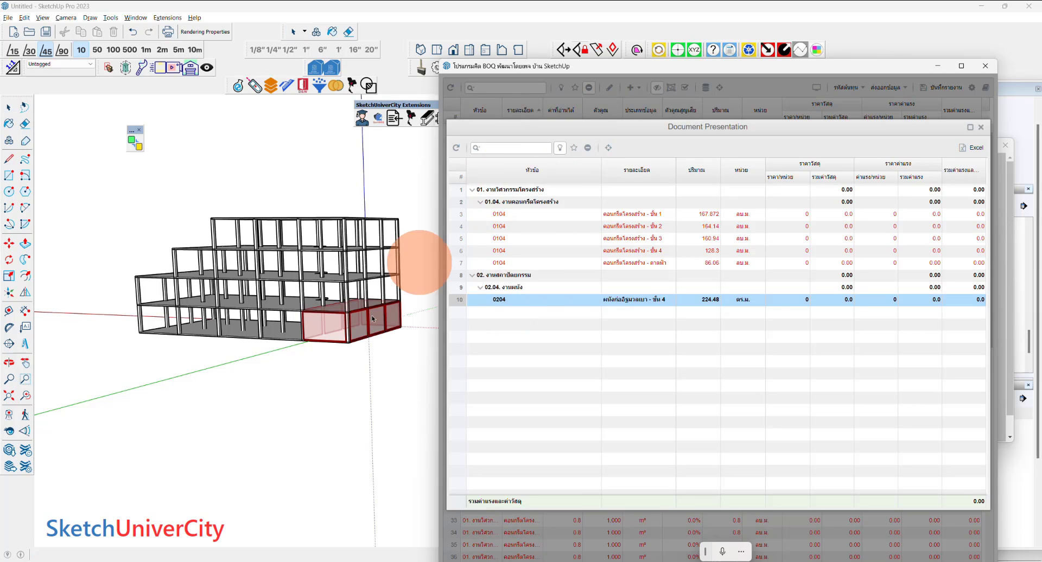
{"action": "mouse_move", "coordinate": [427, 263]}
{"action": "middle_mouse_down"}
{"action": "mouse_move", "coordinate": [303, 360]}
{"action": "mouse_move", "coordinate": [295, 316]}
{"action": "middle_mouse_up"}
{"action": "scroll", "coordinate": [398, 338], "scroll_direction": "up", "scroll_amount": 4}
{"action": "mouse_move", "coordinate": [398, 338]}
{"action": "middle_mouse_down"}
{"action": "mouse_move", "coordinate": [366, 309]}
{"action": "mouse_move", "coordinate": [263, 379]}
{"action": "middle_mouse_up"}
{"action": "scroll", "coordinate": [326, 333], "scroll_direction": "down", "scroll_amount": 3}
{"action": "mouse_move", "coordinate": [325, 332]}
{"action": "middle_mouse_down"}
{"action": "mouse_move", "coordinate": [338, 358]}
{"action": "mouse_move", "coordinate": [413, 304]}
{"action": "middle_mouse_up"}
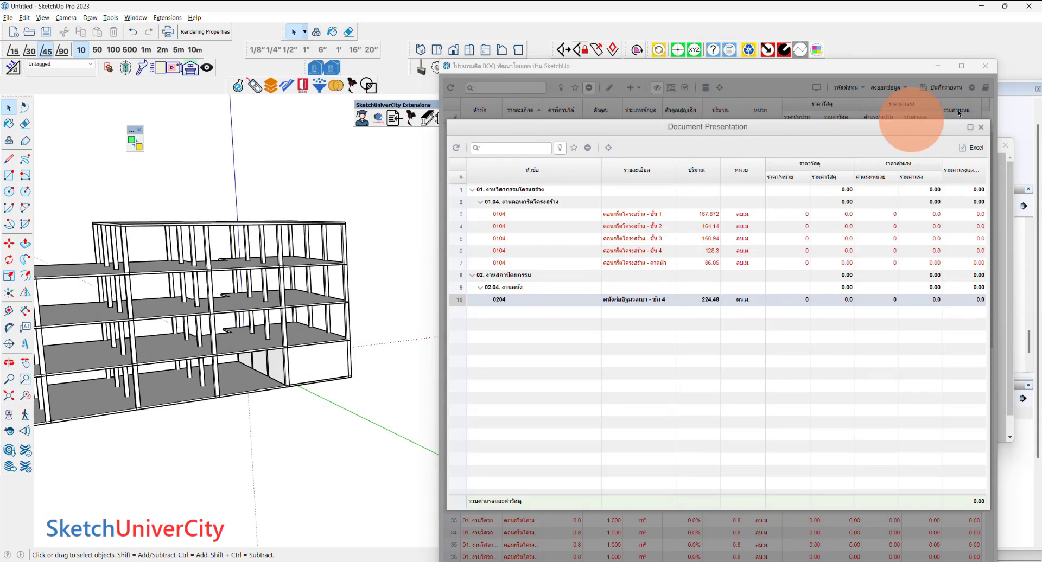
{"action": "left_click", "coordinate": [981, 127]}
{"action": "scroll", "coordinate": [335, 375], "scroll_direction": "up", "scroll_amount": 2}
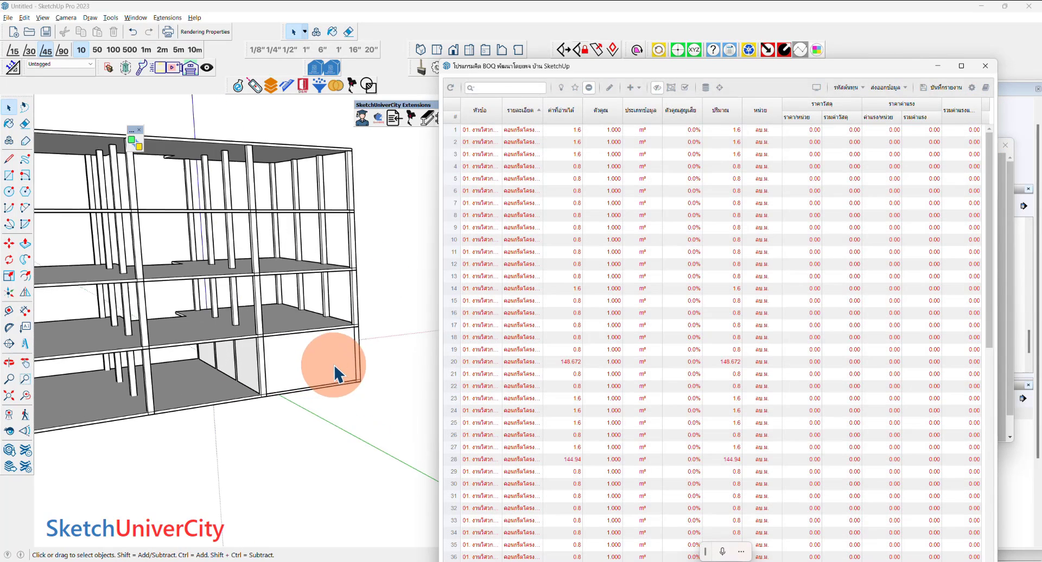
{"action": "scroll", "coordinate": [342, 380], "scroll_direction": "up", "scroll_amount": 1}
{"action": "scroll", "coordinate": [354, 388], "scroll_direction": "up", "scroll_amount": 1}
Step: Close the BOQ window and copy the wall group up onto the floor above
{"action": "left_click", "coordinate": [985, 66]}
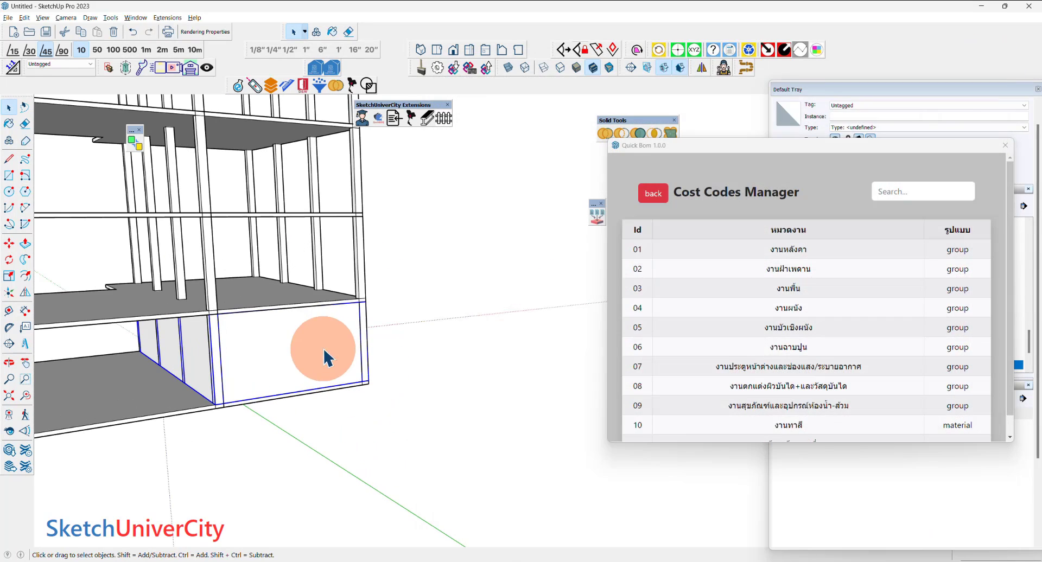
{"action": "scroll", "coordinate": [347, 389], "scroll_direction": "up", "scroll_amount": 3}
{"action": "key", "text": "m"}
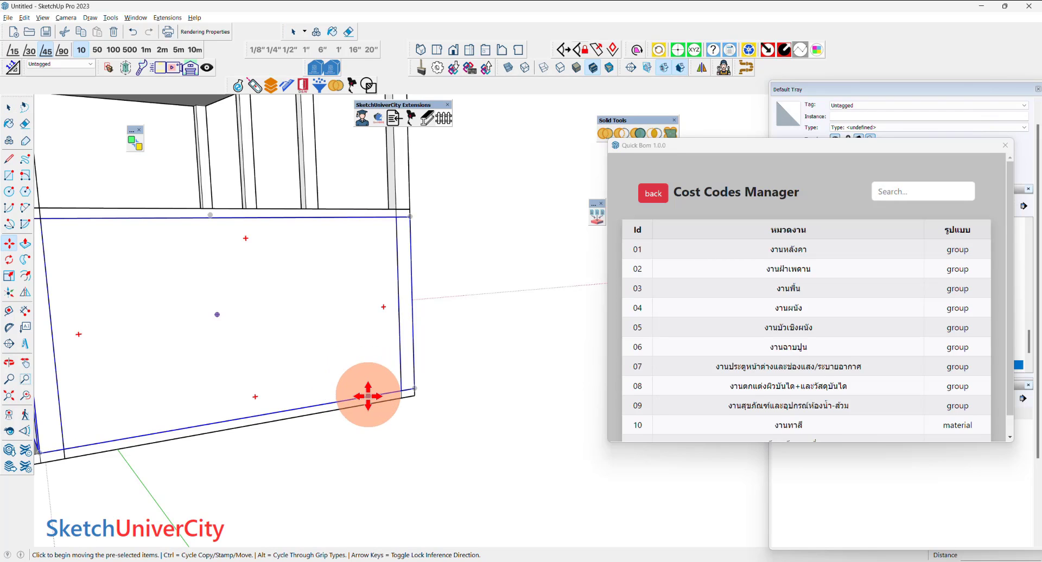
{"action": "scroll", "coordinate": [368, 396], "scroll_direction": "down", "scroll_amount": 3}
{"action": "left_click", "coordinate": [360, 360]}
{"action": "key", "text": "ctrl"}
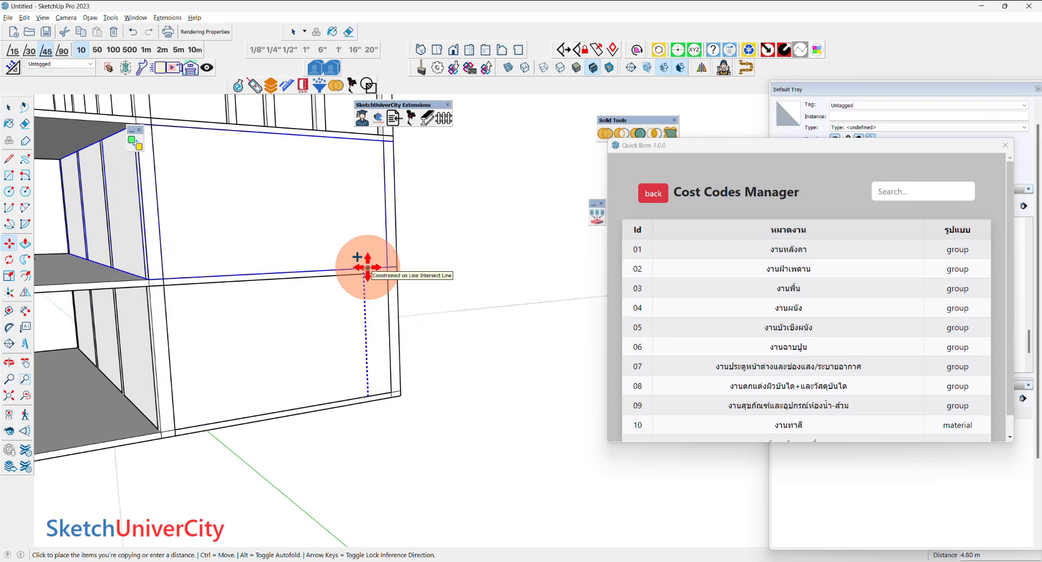
{"action": "left_click", "coordinate": [365, 269]}
{"action": "scroll", "coordinate": [370, 402], "scroll_direction": "down", "scroll_amount": 3}
{"action": "scroll", "coordinate": [372, 395], "scroll_direction": "down", "scroll_amount": 2}
{"action": "scroll", "coordinate": [372, 388], "scroll_direction": "down", "scroll_amount": 3}
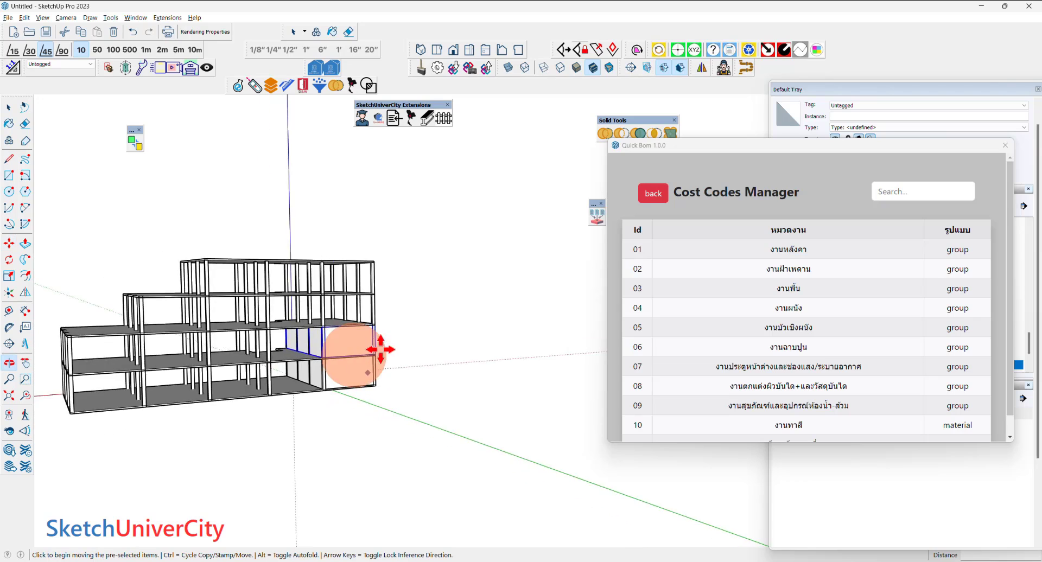
{"action": "scroll", "coordinate": [376, 349], "scroll_direction": "down", "scroll_amount": 1}
{"action": "scroll", "coordinate": [344, 354], "scroll_direction": "up", "scroll_amount": 3}
{"action": "scroll", "coordinate": [360, 344], "scroll_direction": "up", "scroll_amount": 3}
{"action": "scroll", "coordinate": [410, 334], "scroll_direction": "up", "scroll_amount": 1}
{"action": "key", "text": "space"}
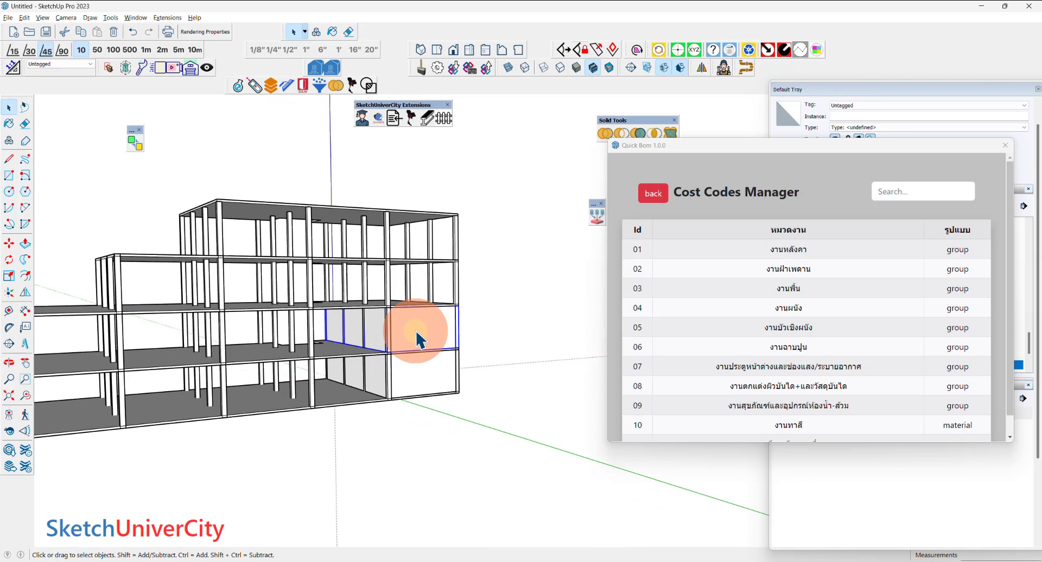
Step: Group the walls and copy the wall group across to a new bay
{"action": "scroll", "coordinate": [418, 340], "scroll_direction": "down", "scroll_amount": 5}
{"action": "key", "text": "g"}
{"action": "scroll", "coordinate": [500, 401], "scroll_direction": "up", "scroll_amount": 5}
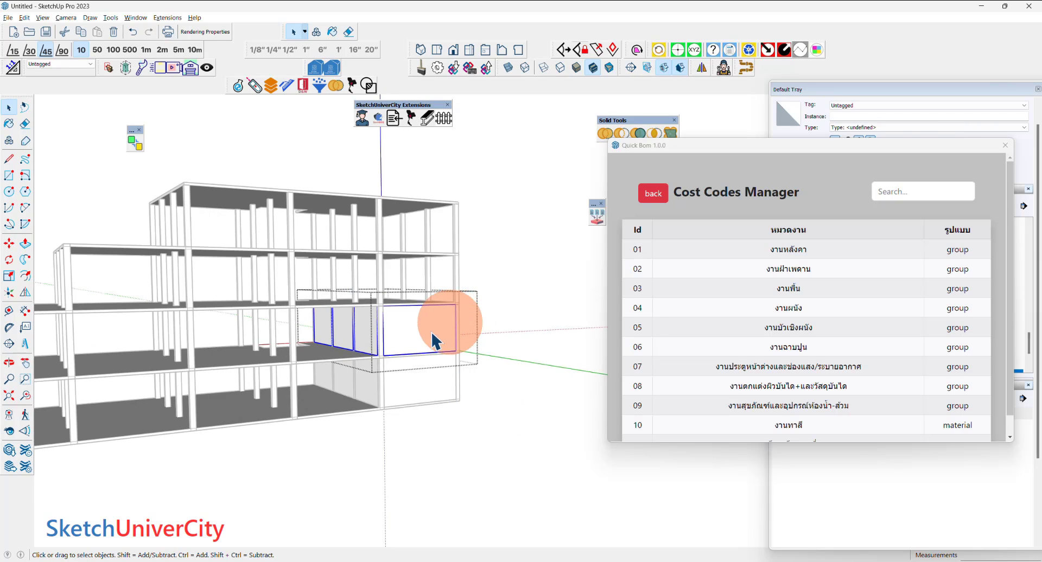
{"action": "scroll", "coordinate": [434, 341], "scroll_direction": "up", "scroll_amount": 3}
{"action": "key", "text": "m"}
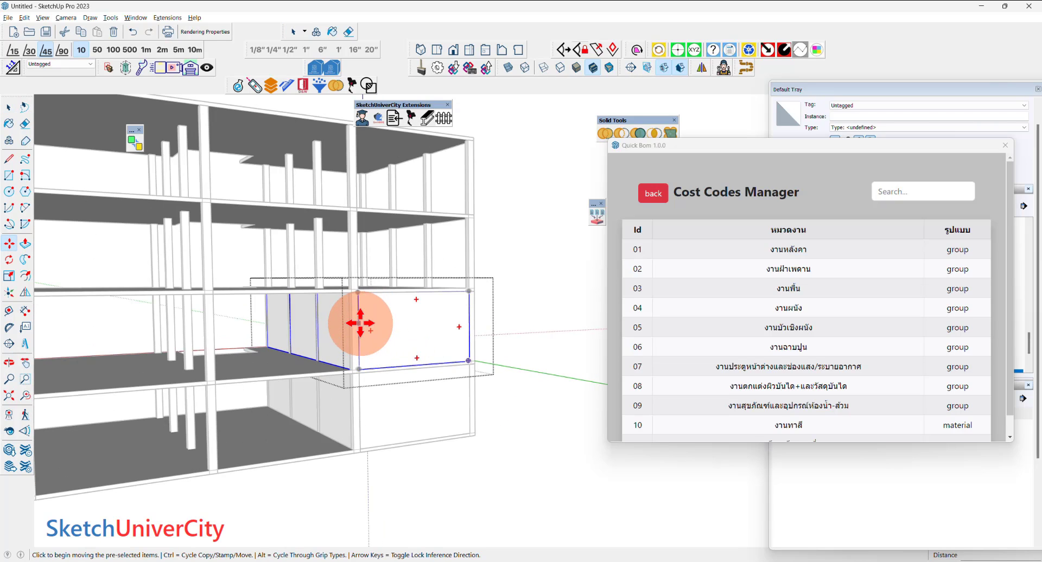
{"action": "key", "text": "ctrl"}
{"action": "scroll", "coordinate": [360, 323], "scroll_direction": "down", "scroll_amount": 2}
{"action": "left_click", "coordinate": [366, 326]}
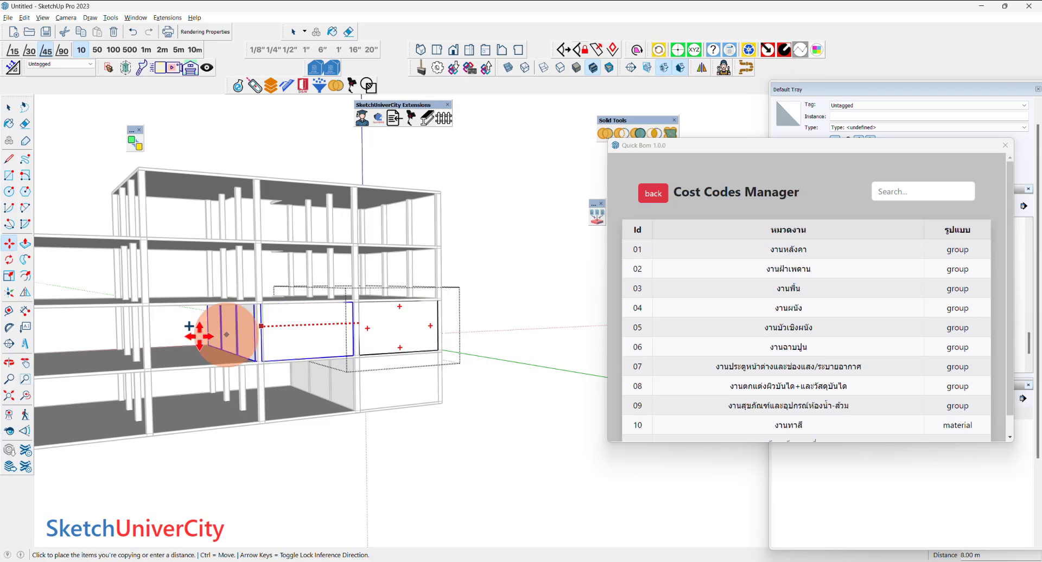
{"action": "left_click", "coordinate": [142, 329]}
Step: Copy a wall panel one bay left and array it to two evenly spaced copies (x2)
{"action": "scroll", "coordinate": [248, 332], "scroll_direction": "up", "scroll_amount": 3}
{"action": "scroll", "coordinate": [255, 329], "scroll_direction": "up", "scroll_amount": 2}
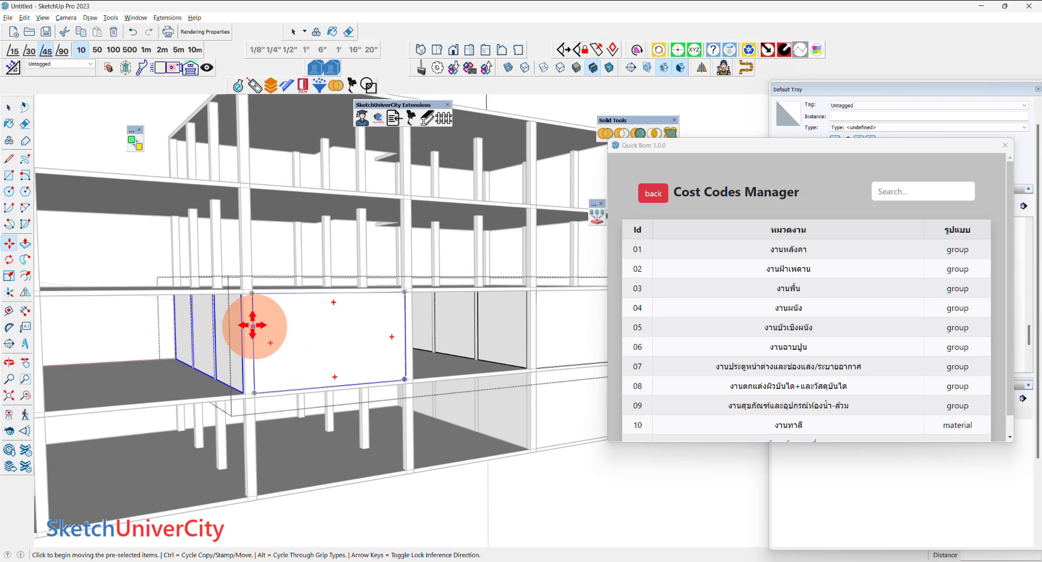
{"action": "scroll", "coordinate": [252, 325], "scroll_direction": "down", "scroll_amount": 2}
{"action": "left_click", "coordinate": [203, 329]}
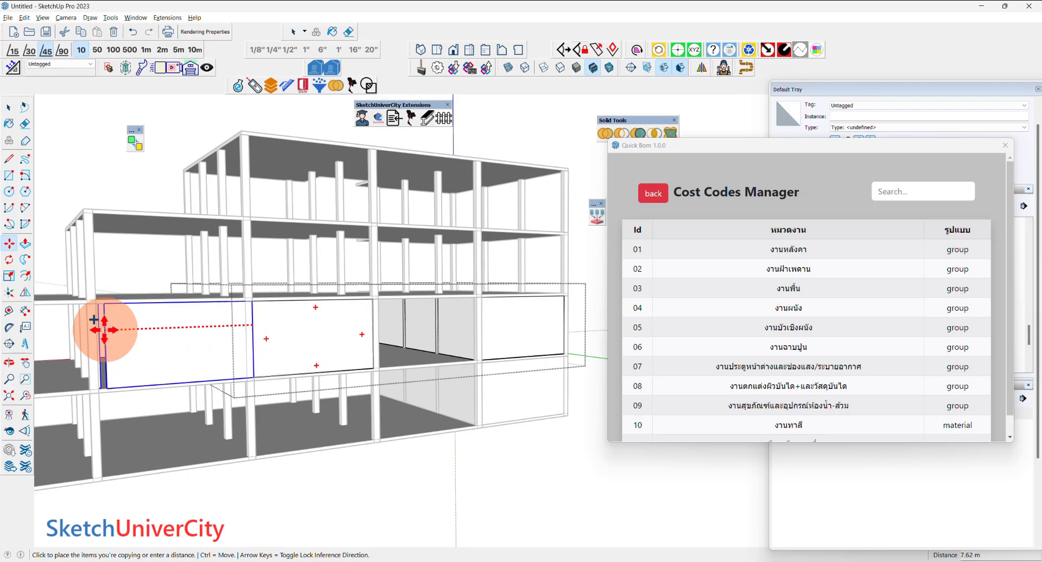
{"action": "left_click", "coordinate": [102, 330]}
{"action": "scroll", "coordinate": [263, 353], "scroll_direction": "down", "scroll_amount": 2}
{"action": "scroll", "coordinate": [265, 353], "scroll_direction": "down", "scroll_amount": 2}
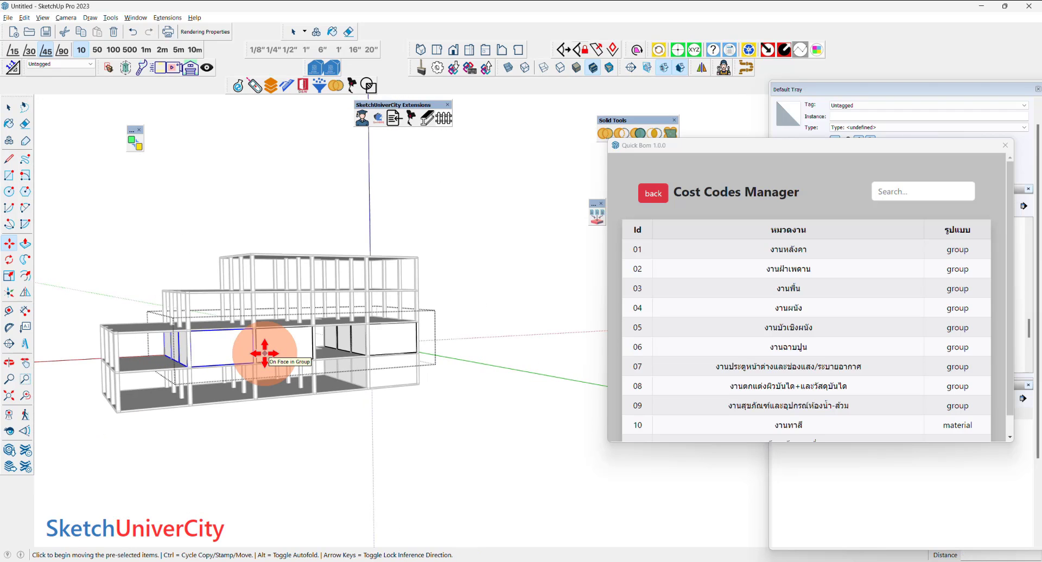
{"action": "type", "text": "x2"}
{"action": "key", "text": "Return"}
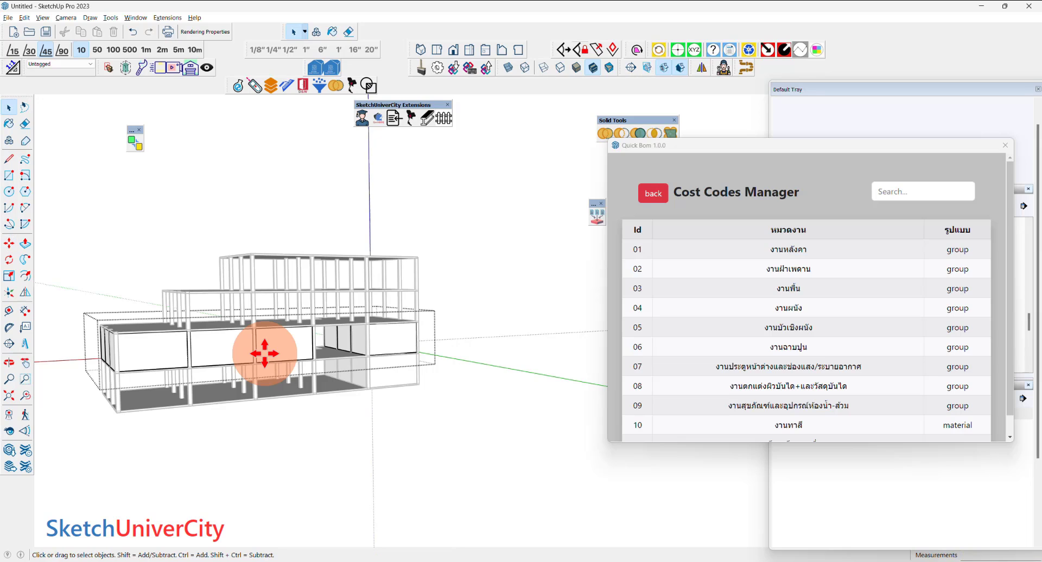
Step: Copy the front row of walls up onto the floor above
{"action": "middle_click_drag", "start_coordinate": [265, 353], "coordinate": [105, 332]}
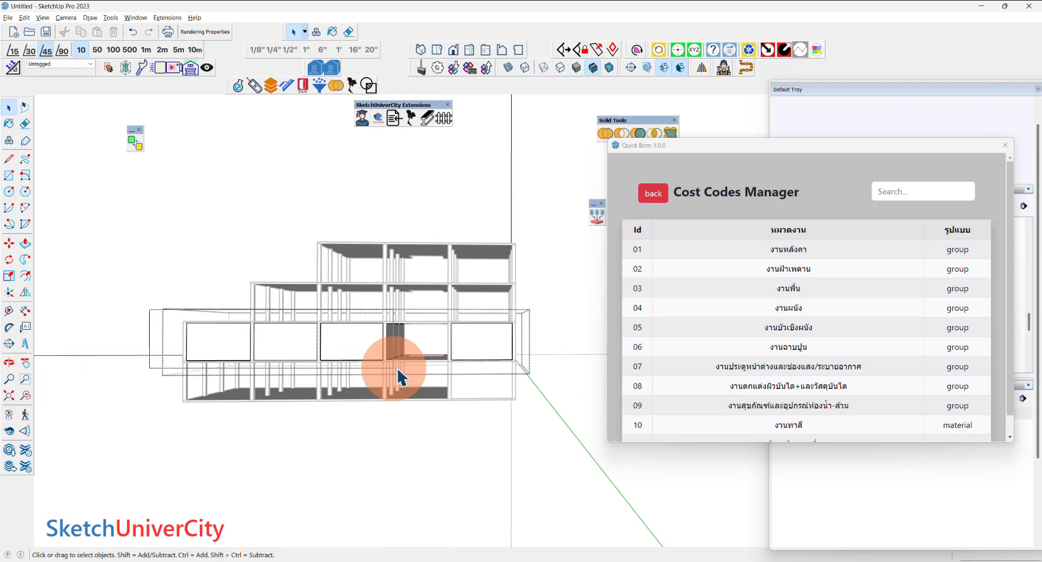
{"action": "left_click", "coordinate": [360, 335]}
{"action": "middle_click_drag", "start_coordinate": [360, 335], "coordinate": [366, 344]}
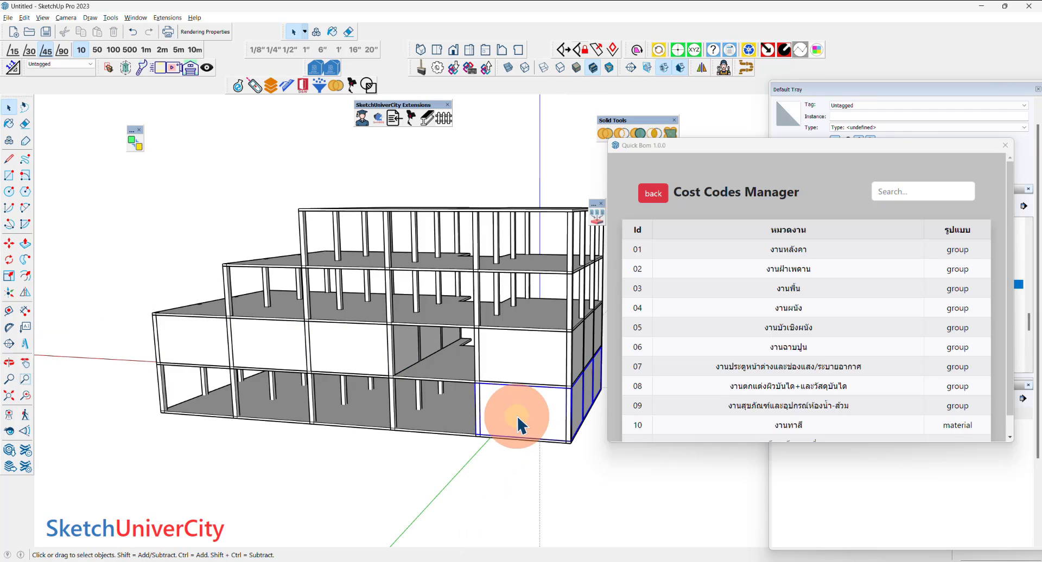
{"action": "double_click", "coordinate": [365, 350]}
{"action": "left_click", "coordinate": [361, 350]}
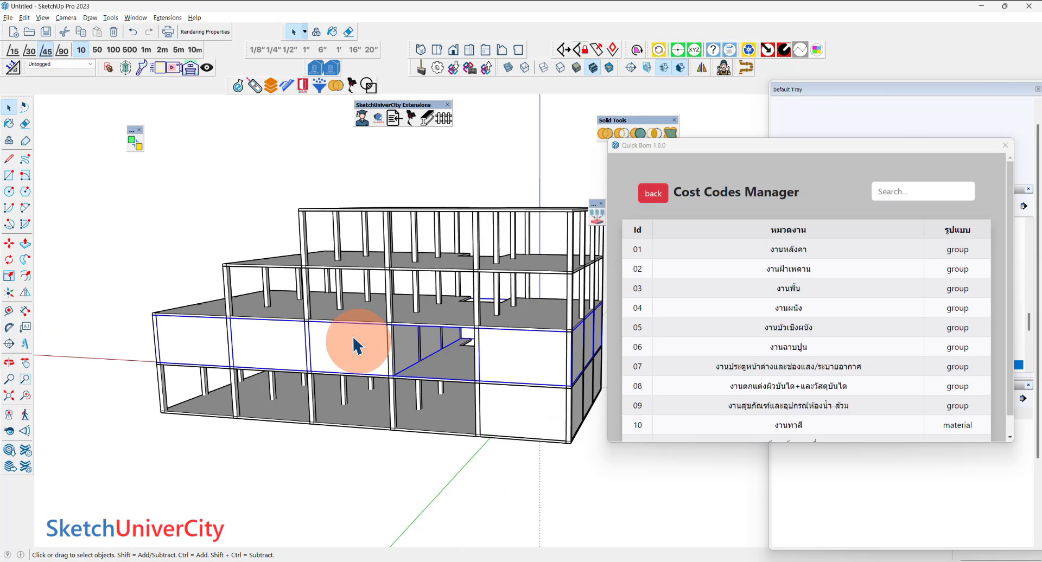
{"action": "scroll", "coordinate": [352, 346], "scroll_direction": "up", "scroll_amount": 3}
{"action": "scroll", "coordinate": [342, 332], "scroll_direction": "up", "scroll_amount": 3}
{"action": "key", "text": "m"}
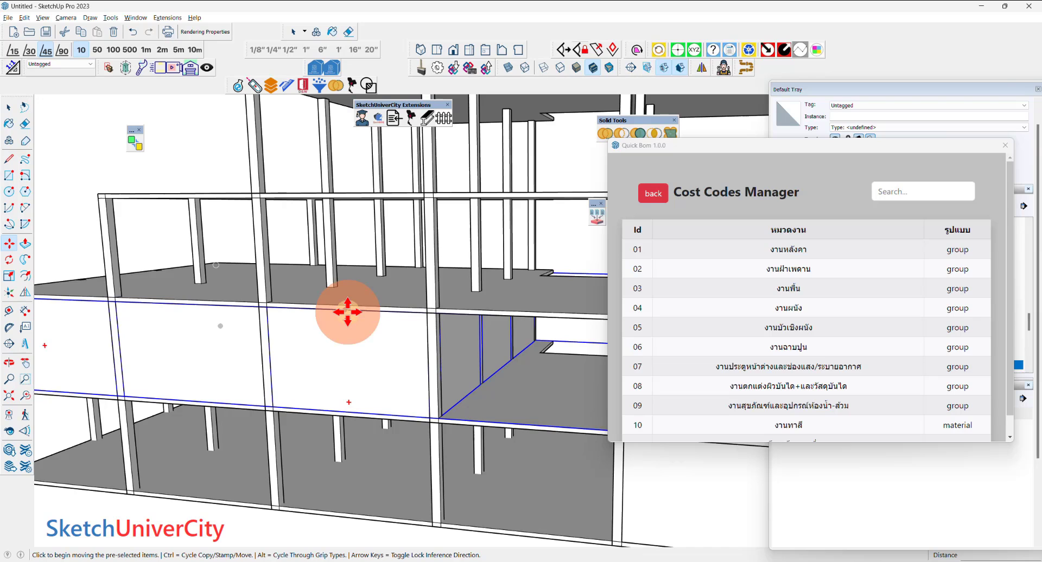
{"action": "key", "text": "ctrl"}
{"action": "left_click", "coordinate": [347, 312]}
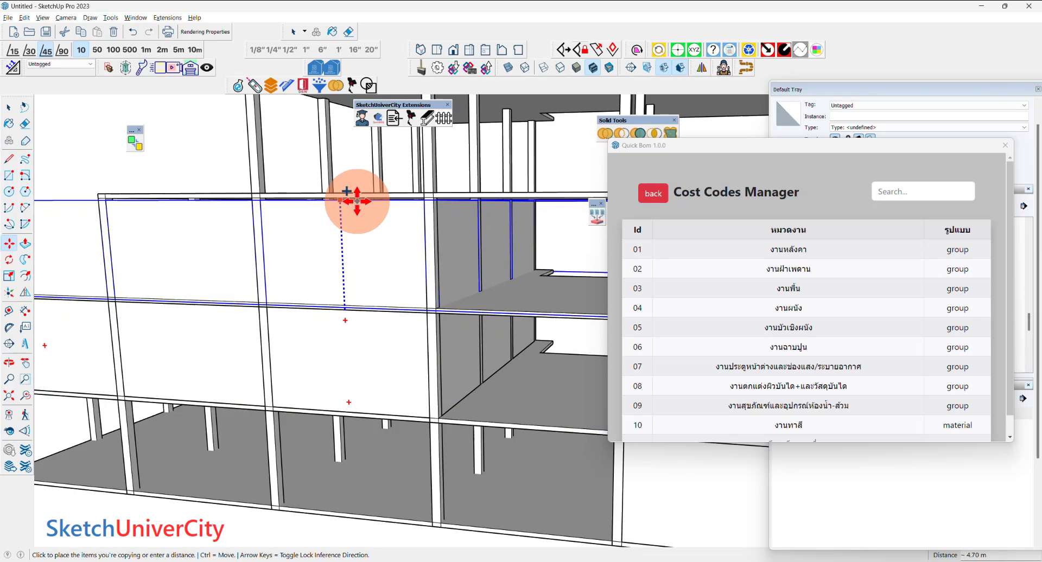
{"action": "left_click", "coordinate": [349, 198]}
{"action": "scroll", "coordinate": [344, 322], "scroll_direction": "down", "scroll_amount": 5}
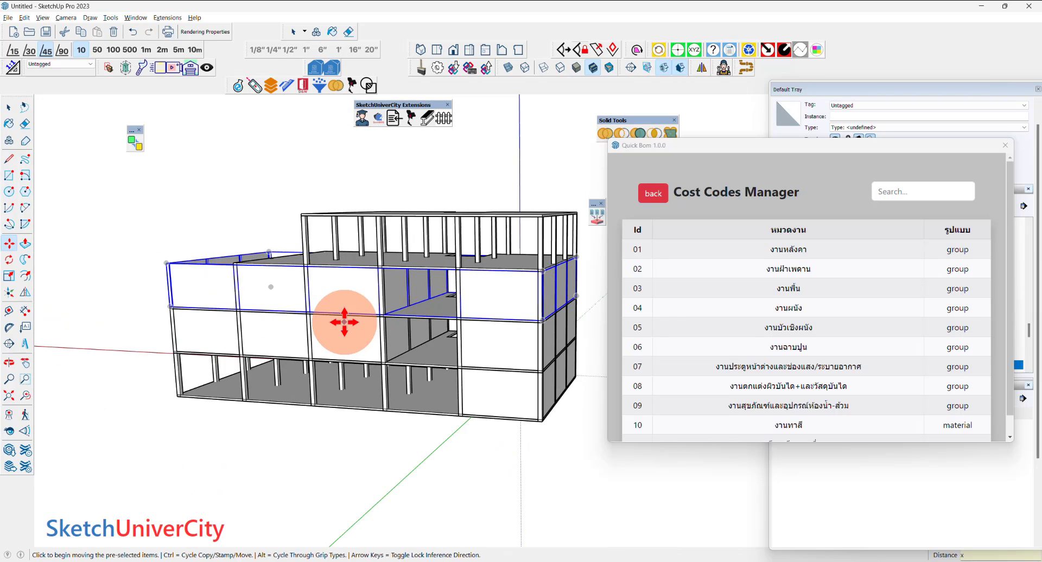
{"action": "key", "text": "space"}
Step: Open and inspect the upper-storey wall groups, then select the leftmost panel group
{"action": "double_click", "coordinate": [227, 284]}
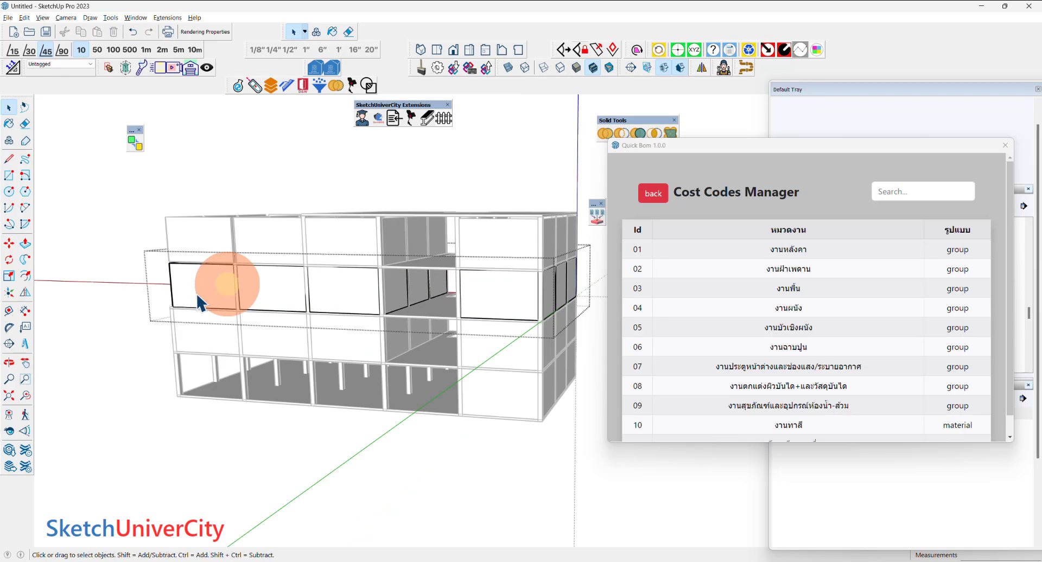
{"action": "middle_click_drag", "start_coordinate": [200, 302], "coordinate": [295, 284]}
{"action": "mouse_move", "coordinate": [65, 170]}
{"action": "left_mouse_down"}
{"action": "mouse_move", "coordinate": [281, 325]}
{"action": "mouse_move", "coordinate": [58, 175]}
{"action": "left_mouse_up"}
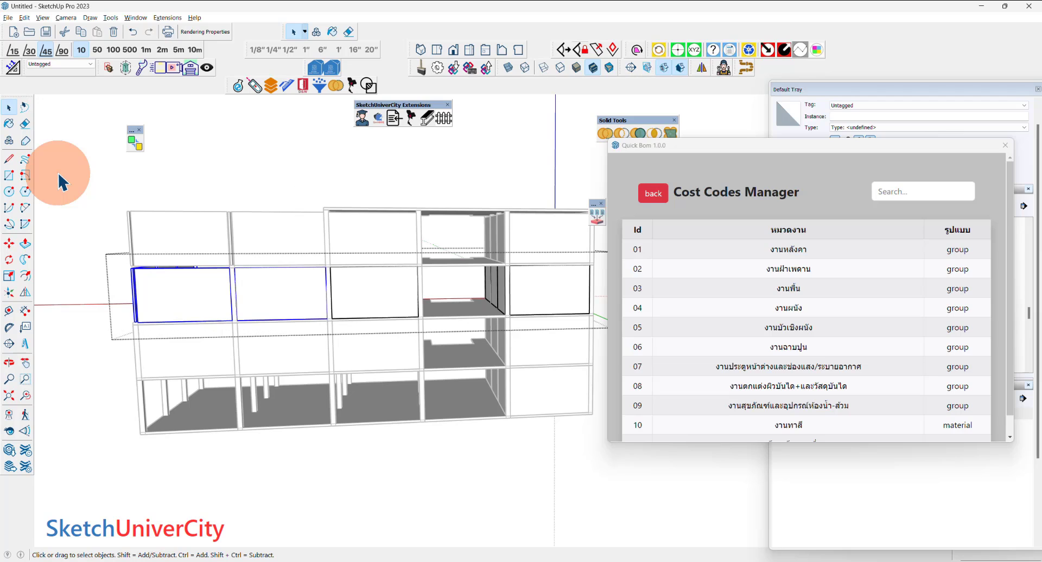
{"action": "left_click", "coordinate": [191, 227]}
{"action": "middle_click_drag", "start_coordinate": [191, 227], "coordinate": [194, 247]}
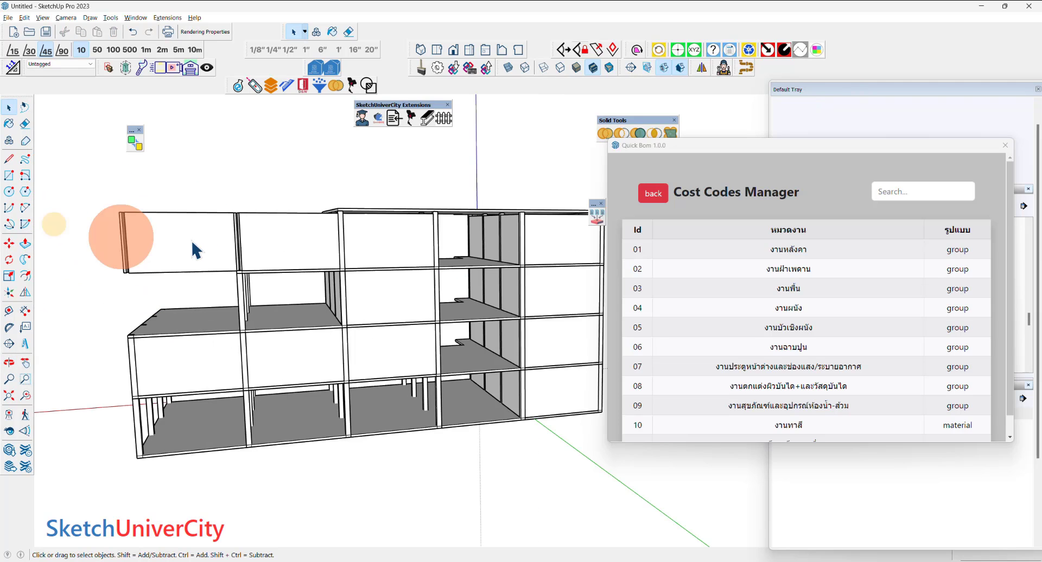
{"action": "double_click", "coordinate": [263, 251]}
{"action": "left_click", "coordinate": [98, 206]}
{"action": "middle_click_drag", "start_coordinate": [129, 214], "coordinate": [230, 251]}
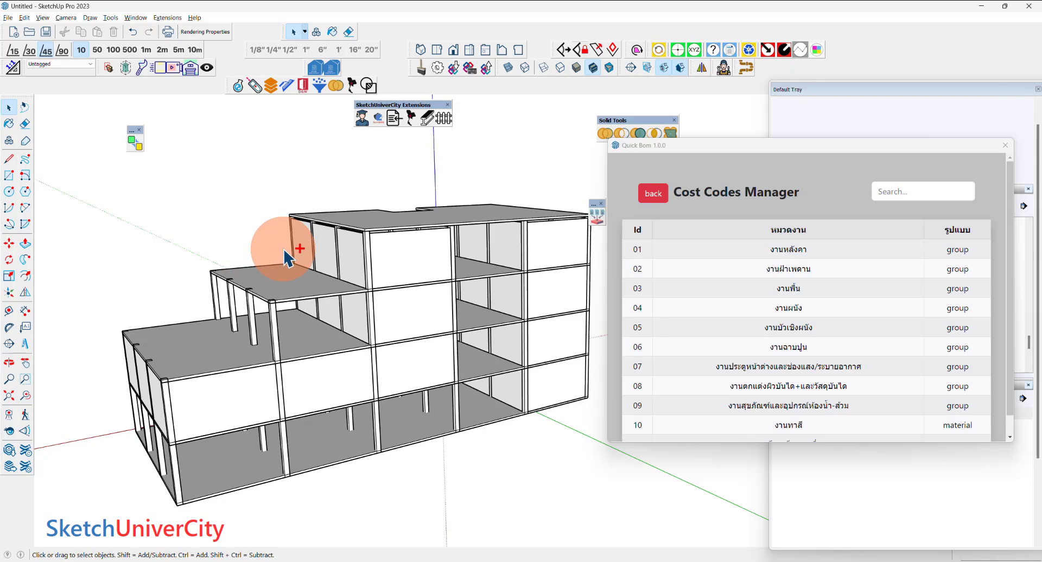
{"action": "double_click", "coordinate": [283, 250]}
{"action": "mouse_move", "coordinate": [284, 250]}
{"action": "middle_mouse_down"}
{"action": "mouse_move", "coordinate": [236, 267]}
{"action": "mouse_move", "coordinate": [222, 353]}
{"action": "middle_mouse_up"}
{"action": "left_click", "coordinate": [142, 295]}
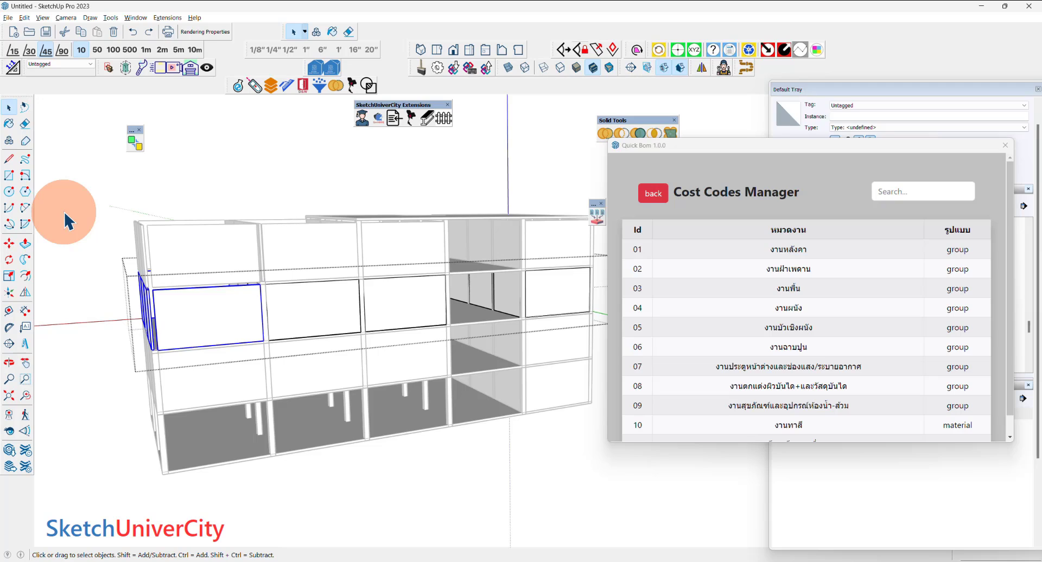
Step: Enter the top-row wall group and delete its surplus left panel
{"action": "double_click", "coordinate": [217, 248]}
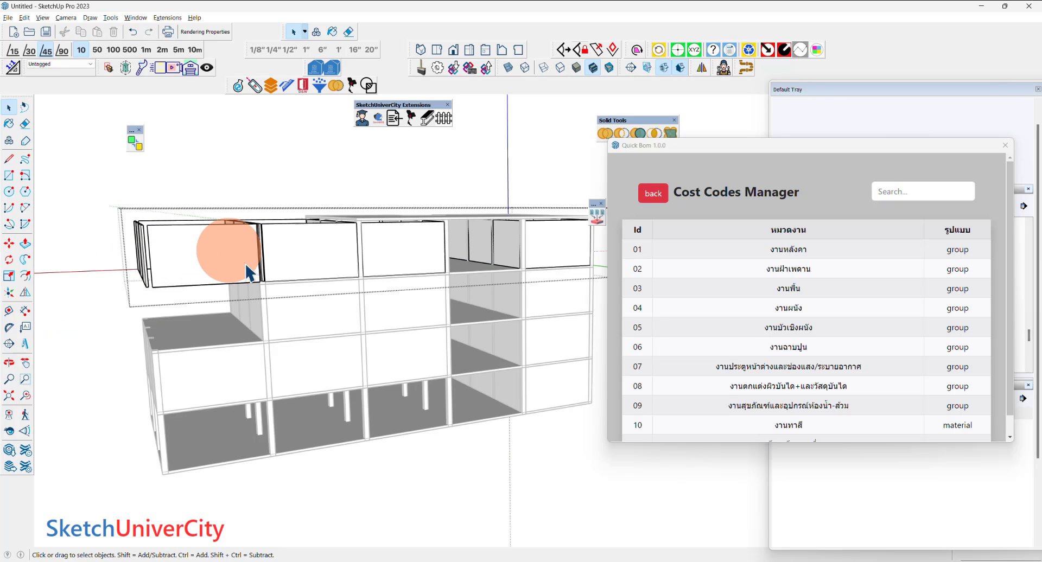
{"action": "left_click_drag", "start_coordinate": [231, 293], "coordinate": [114, 195]}
{"action": "key", "text": "Delete"}
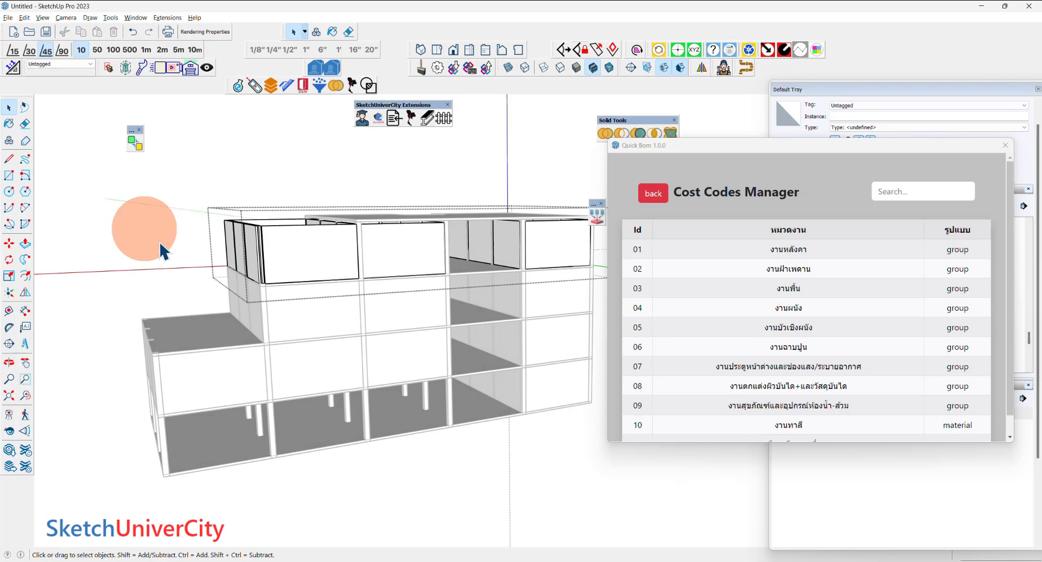
{"action": "middle_click_drag", "start_coordinate": [163, 251], "coordinate": [266, 293]}
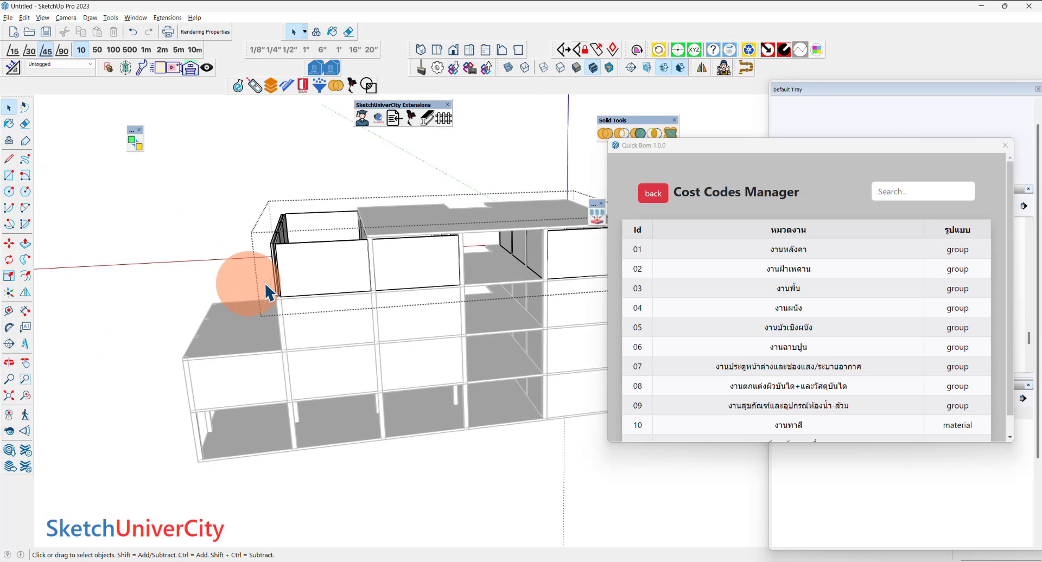
{"action": "left_click", "coordinate": [266, 293]}
{"action": "double_click", "coordinate": [301, 274]}
{"action": "left_click_drag", "start_coordinate": [310, 304], "coordinate": [231, 170]}
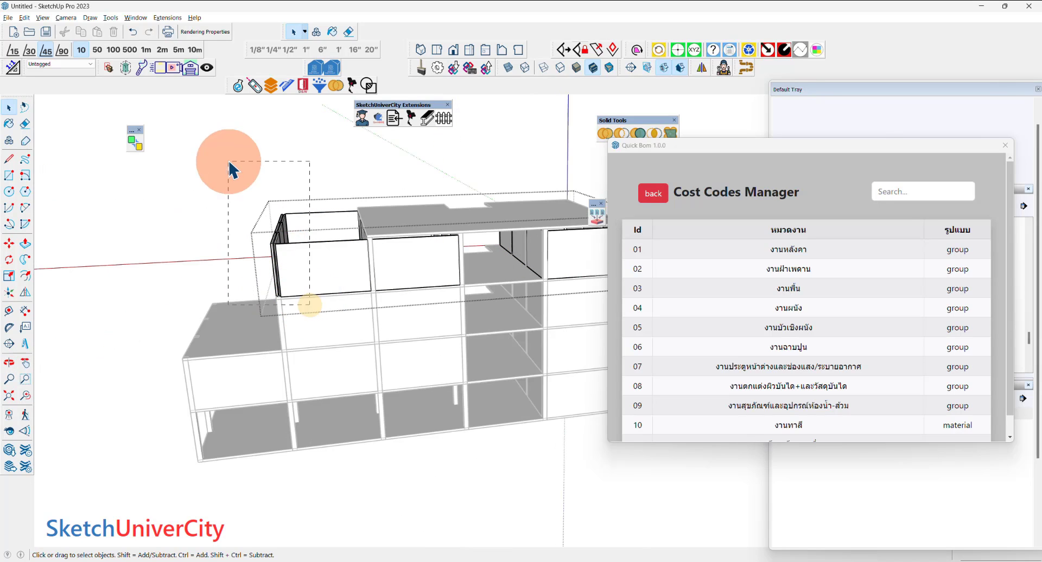
{"action": "mouse_move", "coordinate": [279, 232]}
{"action": "middle_mouse_down"}
{"action": "mouse_move", "coordinate": [384, 216]}
{"action": "mouse_move", "coordinate": [275, 232]}
{"action": "mouse_move", "coordinate": [373, 296]}
{"action": "mouse_move", "coordinate": [472, 244]}
{"action": "mouse_move", "coordinate": [356, 200]}
{"action": "mouse_move", "coordinate": [226, 251]}
{"action": "mouse_move", "coordinate": [453, 301]}
{"action": "mouse_move", "coordinate": [304, 302]}
{"action": "mouse_move", "coordinate": [302, 270]}
{"action": "mouse_move", "coordinate": [514, 304]}
{"action": "mouse_move", "coordinate": [275, 298]}
{"action": "mouse_move", "coordinate": [187, 249]}
{"action": "mouse_move", "coordinate": [333, 261]}
{"action": "mouse_move", "coordinate": [258, 274]}
{"action": "mouse_move", "coordinate": [337, 302]}
{"action": "mouse_move", "coordinate": [449, 303]}
{"action": "mouse_move", "coordinate": [420, 310]}
{"action": "middle_mouse_up"}
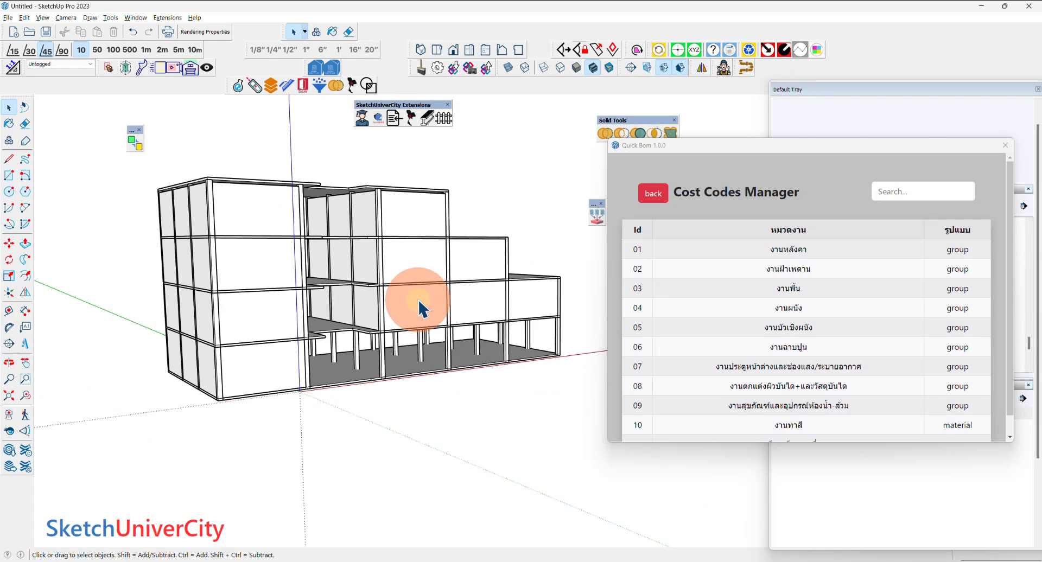
Step: Tag one storey's walls with cost code 04 งานผนัง measured in m2
{"action": "double_click", "coordinate": [420, 310]}
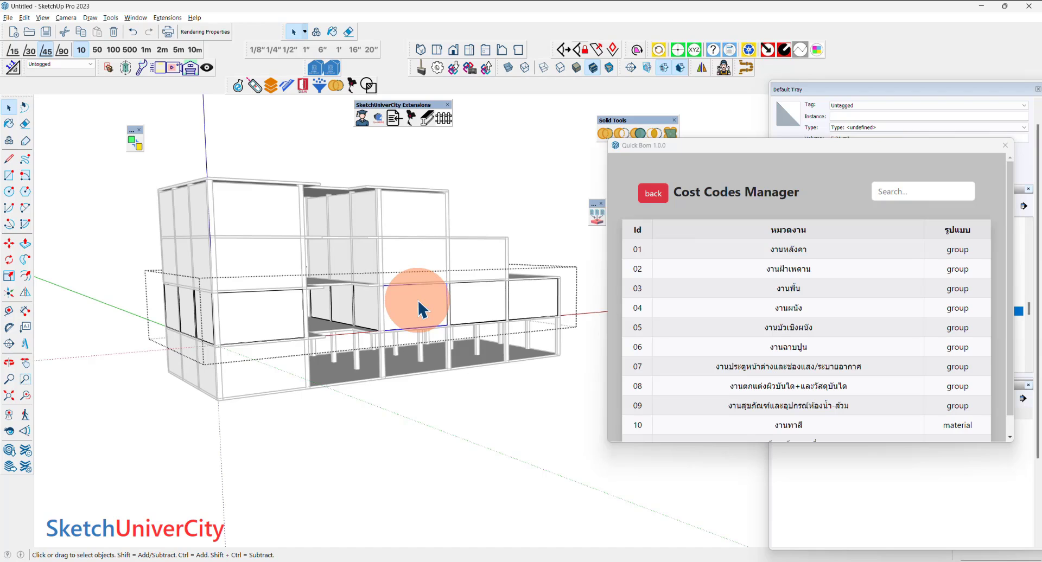
{"action": "scroll", "coordinate": [415, 306], "scroll_direction": "down", "scroll_amount": 2}
{"action": "left_click_drag", "start_coordinate": [191, 217], "coordinate": [545, 358]}
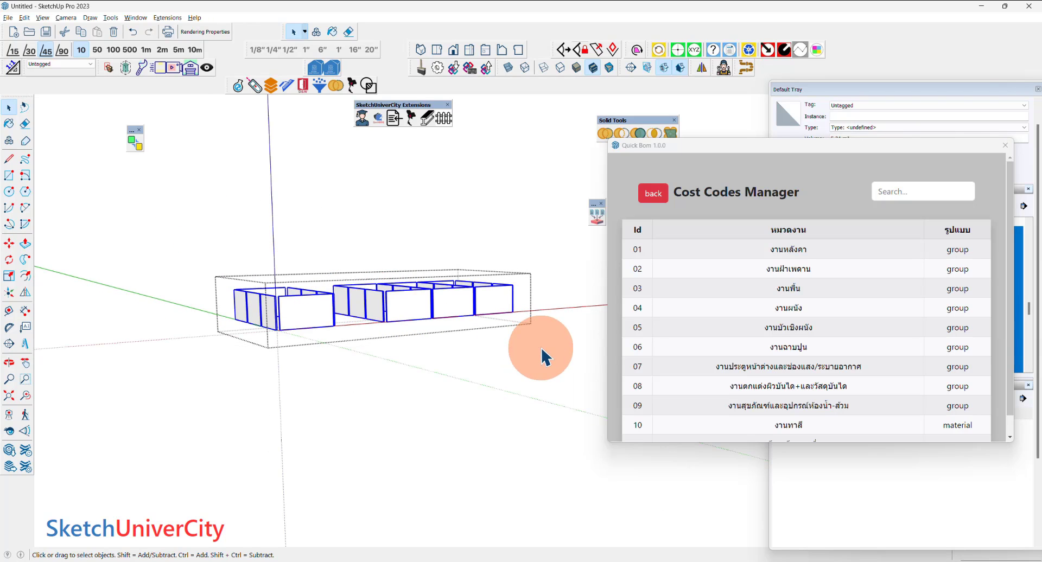
{"action": "left_click", "coordinate": [808, 314]}
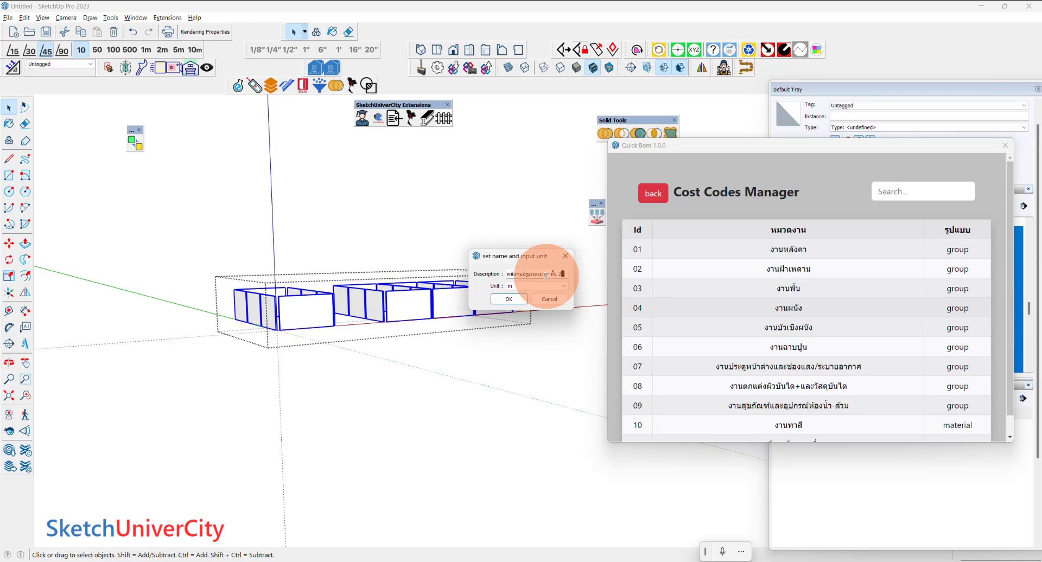
{"action": "left_click", "coordinate": [551, 289]}
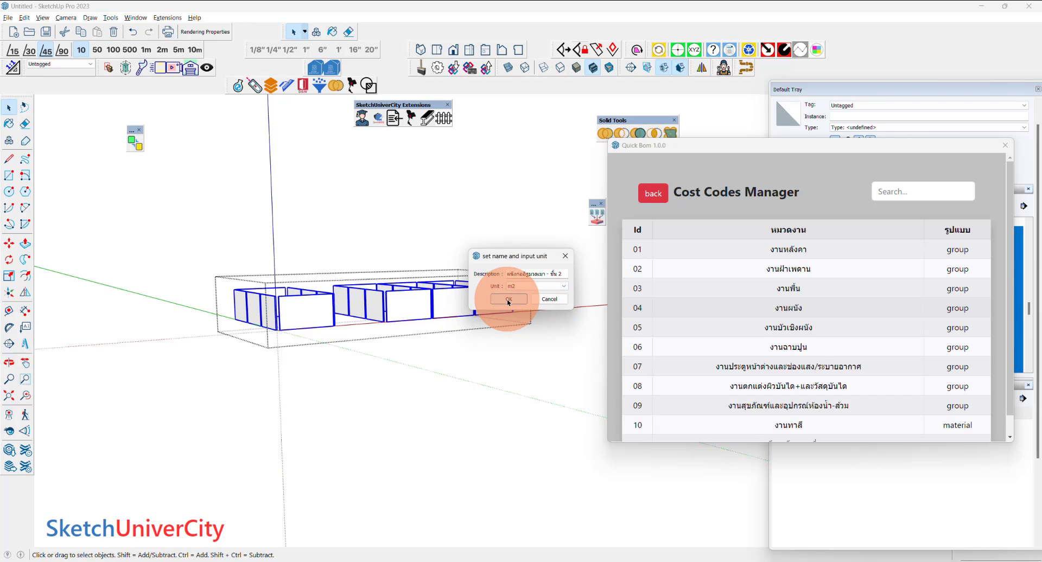
{"action": "left_click", "coordinate": [509, 300]}
{"action": "left_click", "coordinate": [531, 301]}
{"action": "middle_click_drag", "start_coordinate": [505, 369], "coordinate": [477, 349]}
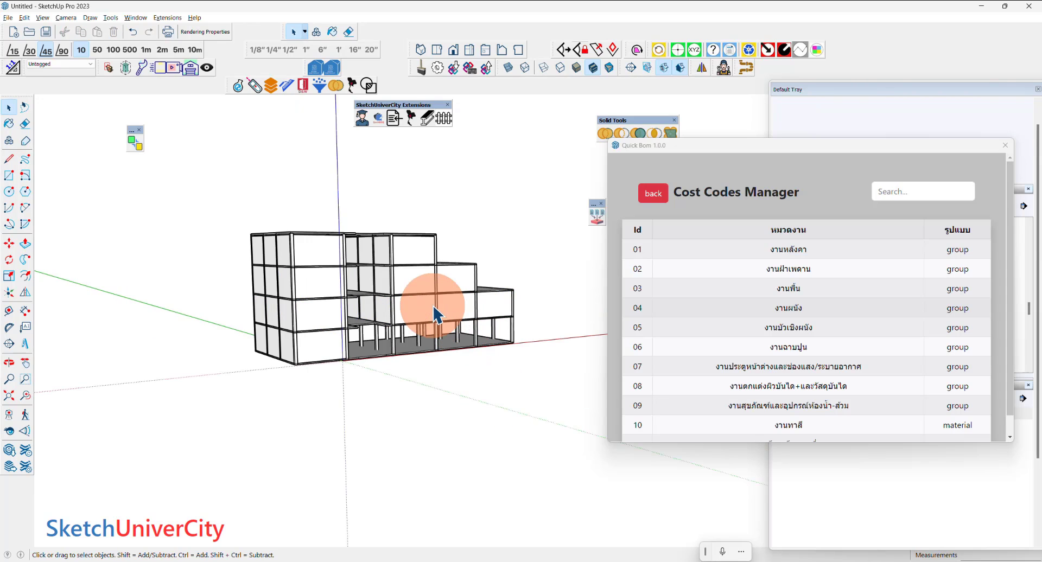
Step: Tag the next storey's walls as a floor 3 wall item in m2 and check the group
{"action": "left_click", "coordinate": [422, 290]}
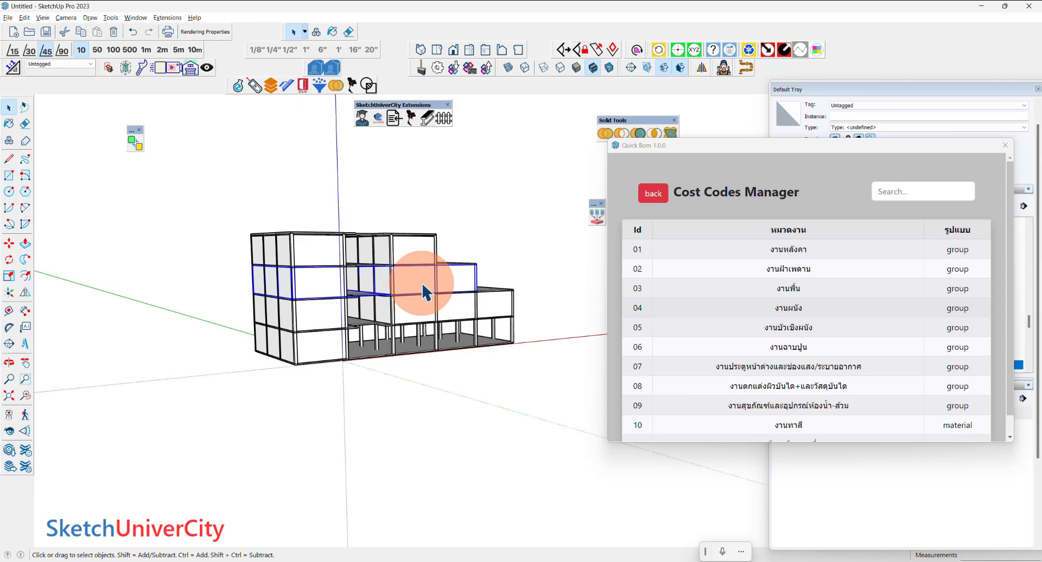
{"action": "double_click", "coordinate": [422, 291]}
{"action": "left_click_drag", "start_coordinate": [524, 325], "coordinate": [217, 239]}
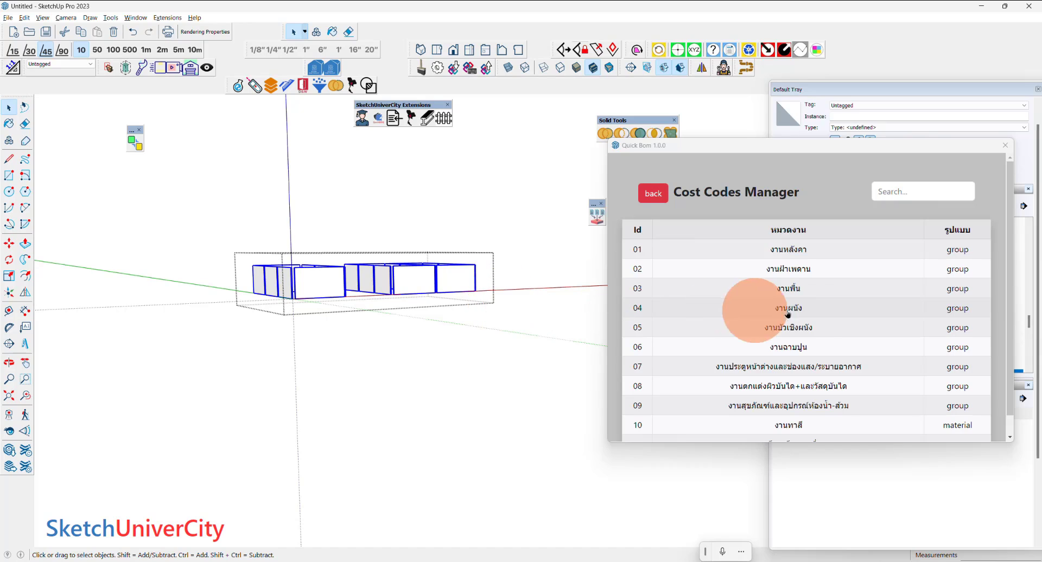
{"action": "left_click", "coordinate": [956, 316]}
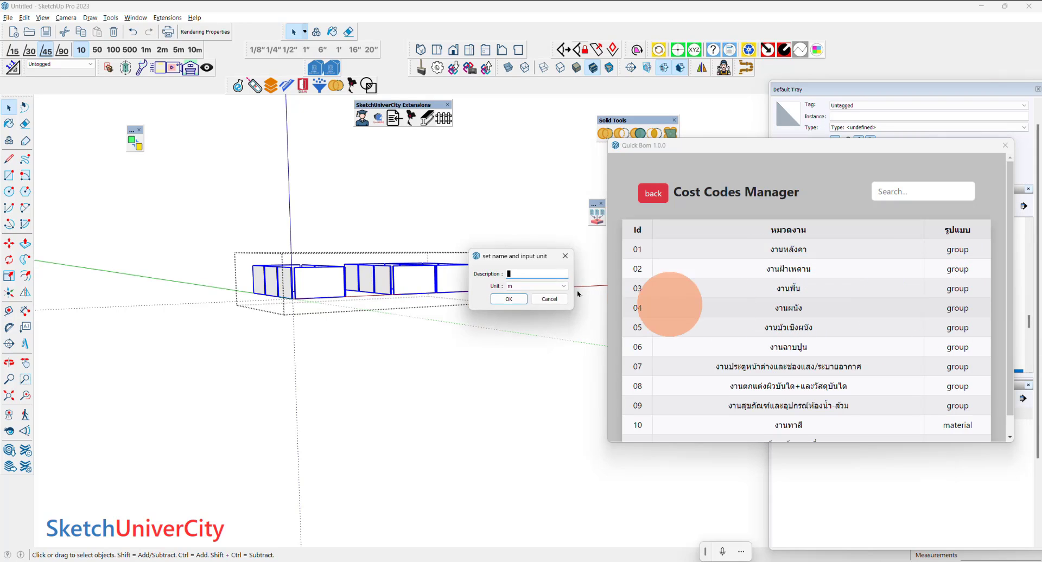
{"action": "left_click", "coordinate": [542, 288]}
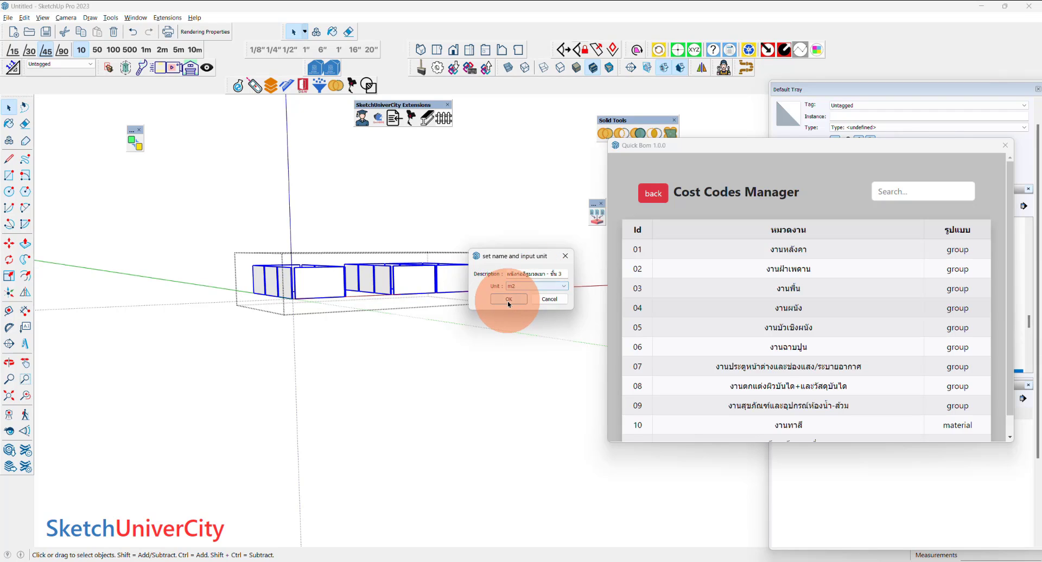
{"action": "left_click", "coordinate": [509, 299]}
{"action": "left_click", "coordinate": [532, 298]}
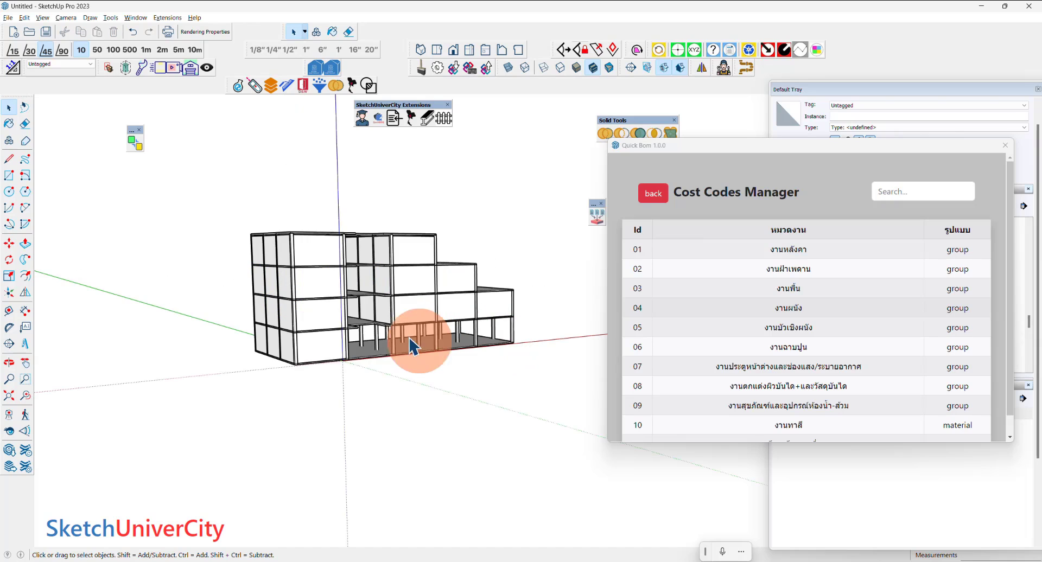
{"action": "left_click", "coordinate": [414, 309]}
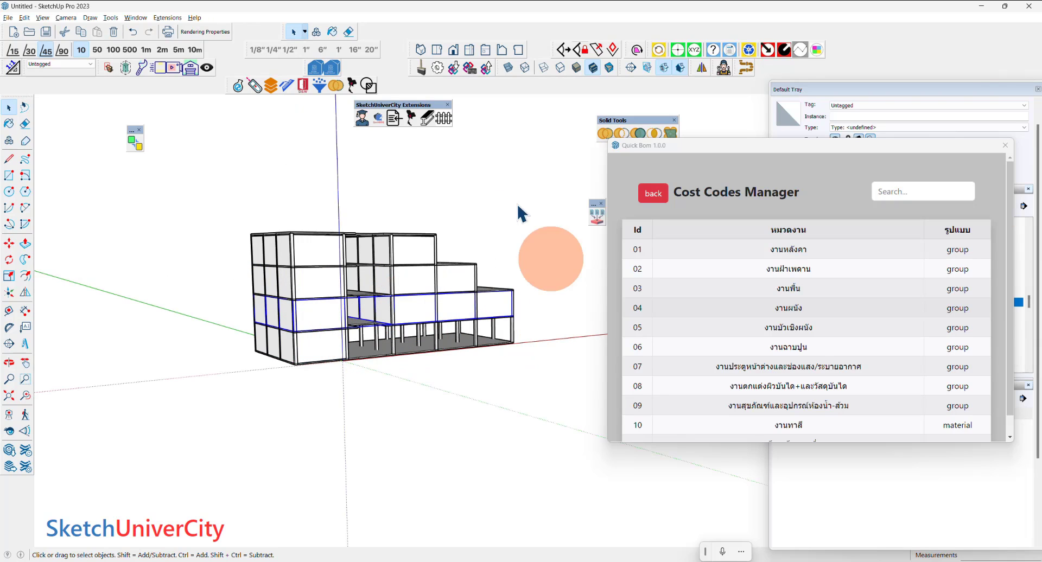
Step: Show the BOQ grouped summary, moved aside to reveal the model
{"action": "left_click", "coordinate": [380, 121]}
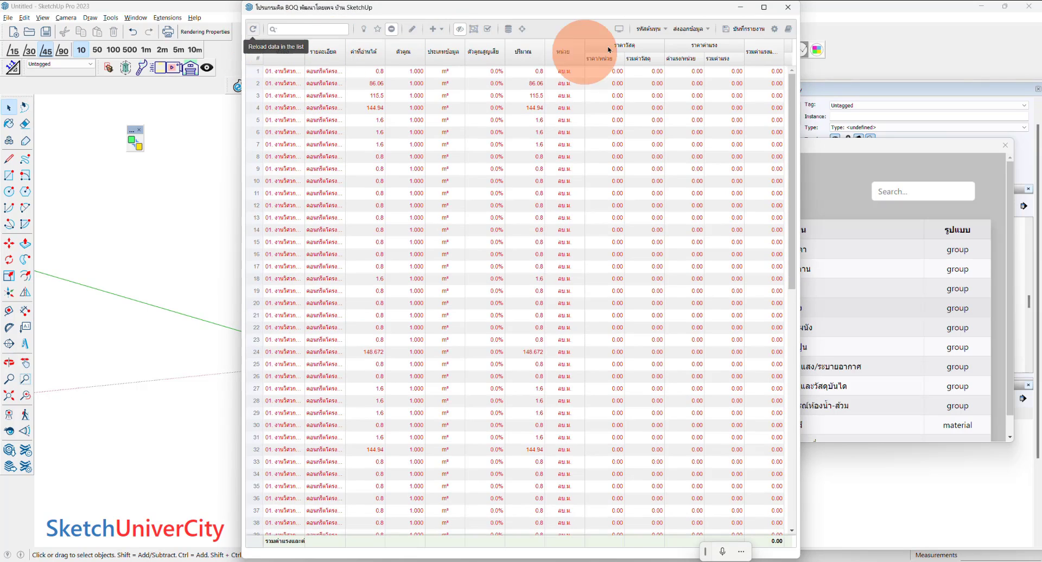
{"action": "left_click", "coordinate": [619, 29]}
{"action": "left_click_drag", "start_coordinate": [572, 23], "coordinate": [817, 58]}
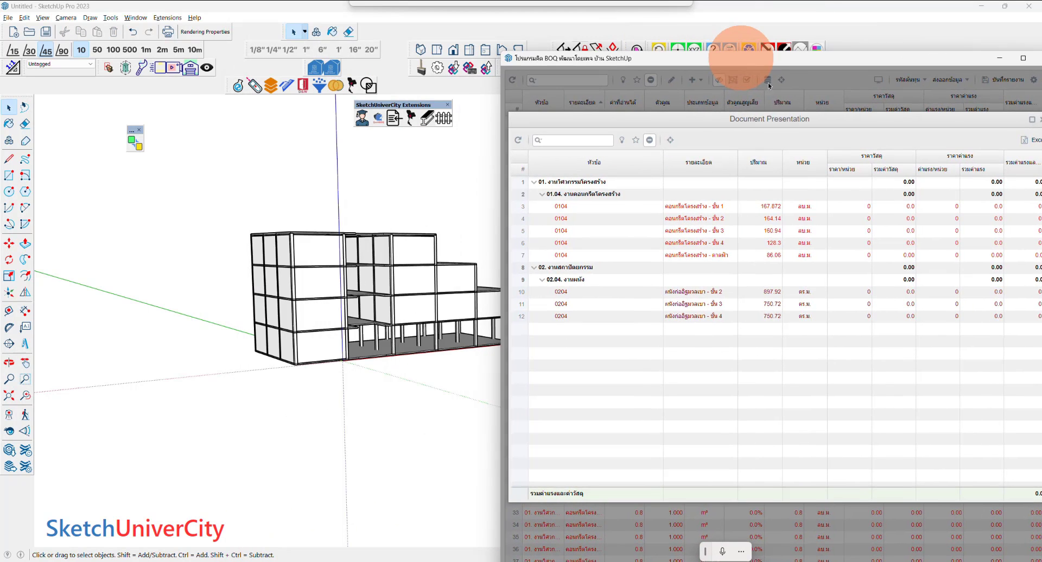
Step: Highlight in the model the walls for the floor 2, 3 and 4 wall rows
{"action": "left_click", "coordinate": [684, 292]}
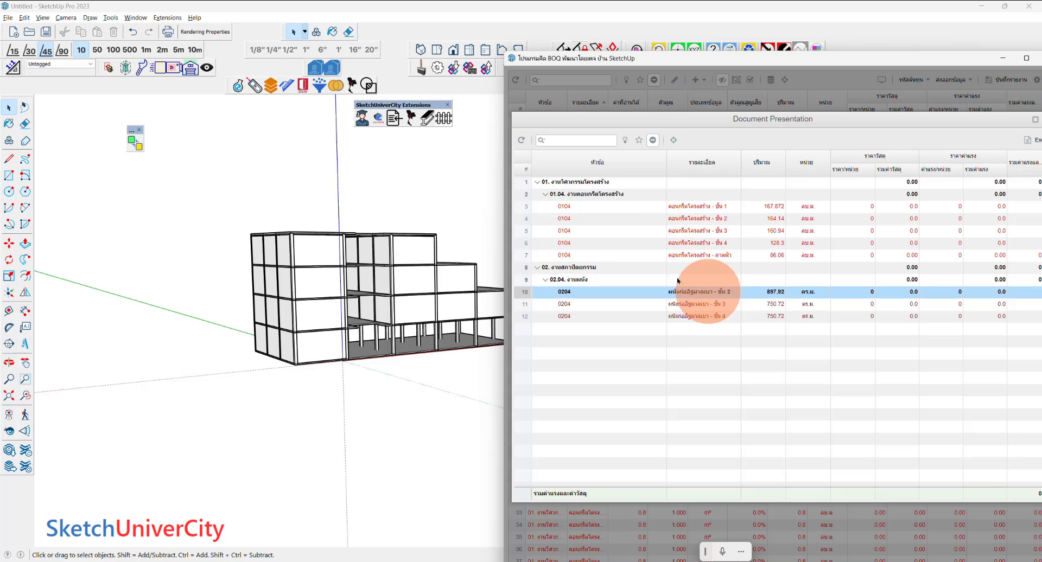
{"action": "left_click", "coordinate": [626, 140]}
{"action": "left_click", "coordinate": [714, 305]}
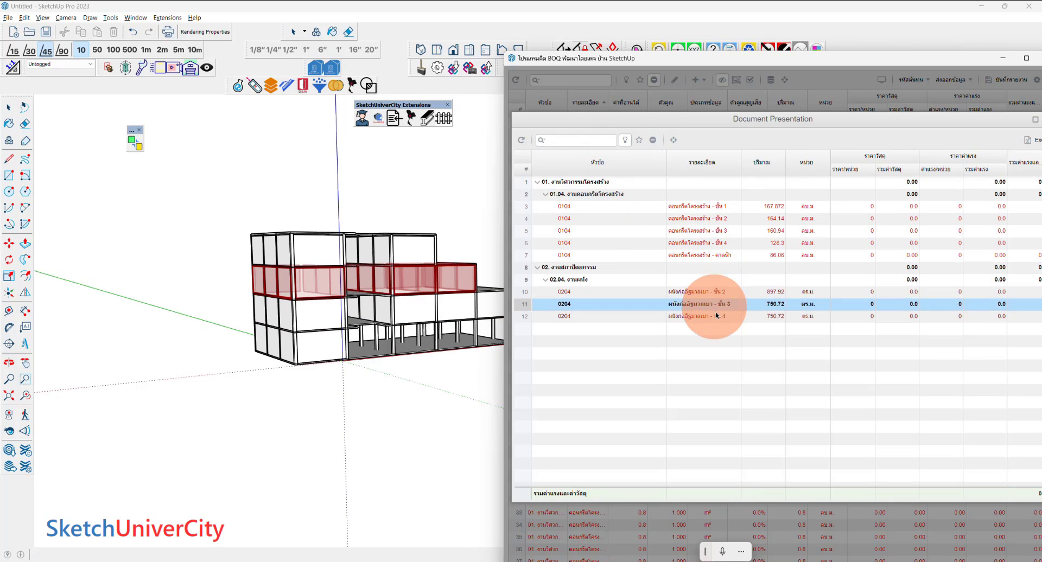
{"action": "left_click", "coordinate": [716, 317]}
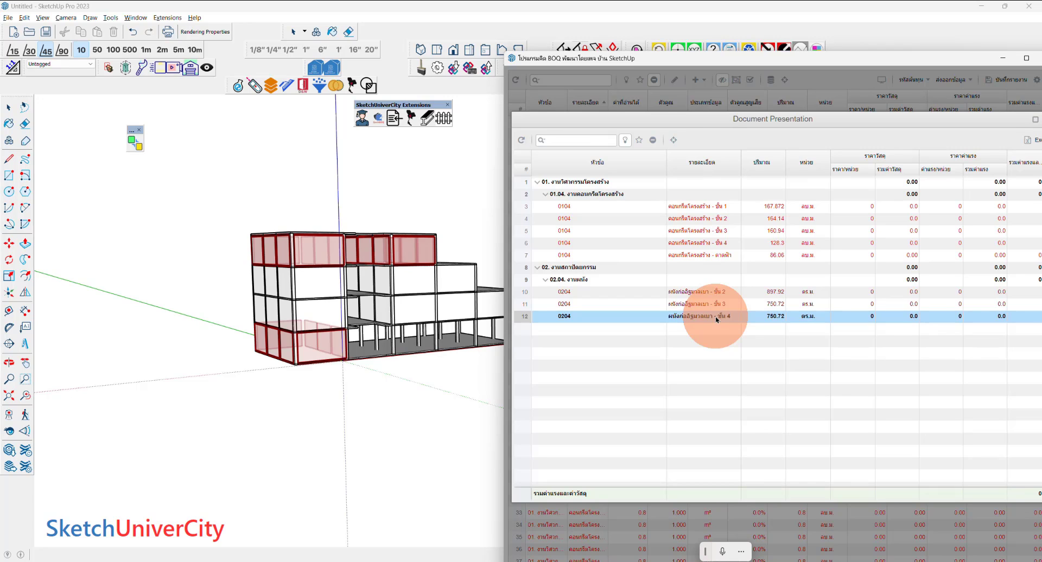
{"action": "left_click", "coordinate": [706, 305]}
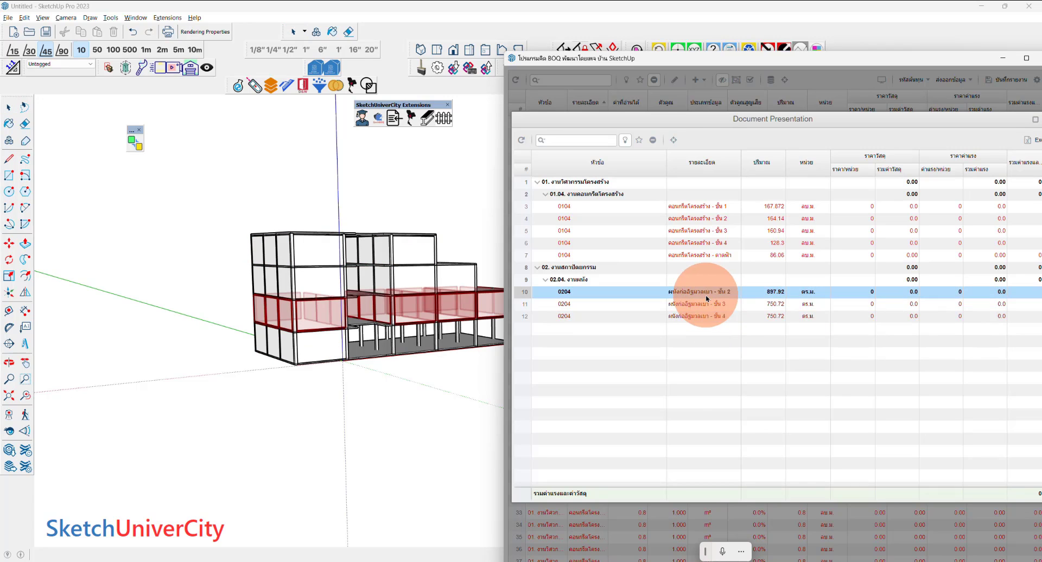
{"action": "left_click", "coordinate": [706, 316]}
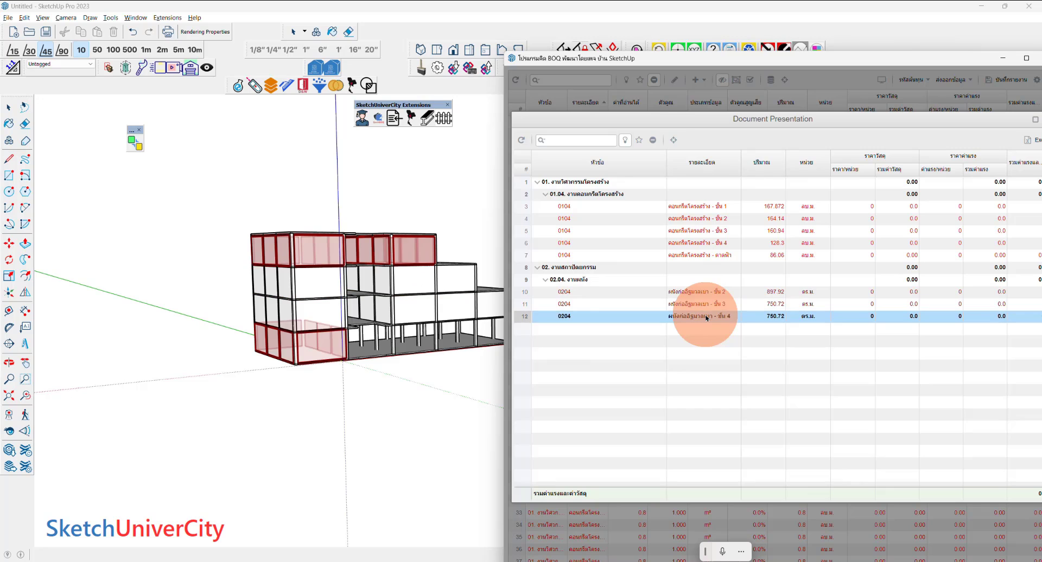
Step: Close the BOQ windows and tag the ground-floor wall group as a floor 1 wall item in m2
{"action": "mouse_move", "coordinate": [325, 375]}
{"action": "middle_mouse_down"}
{"action": "mouse_move", "coordinate": [346, 374]}
{"action": "mouse_move", "coordinate": [292, 354]}
{"action": "middle_mouse_up"}
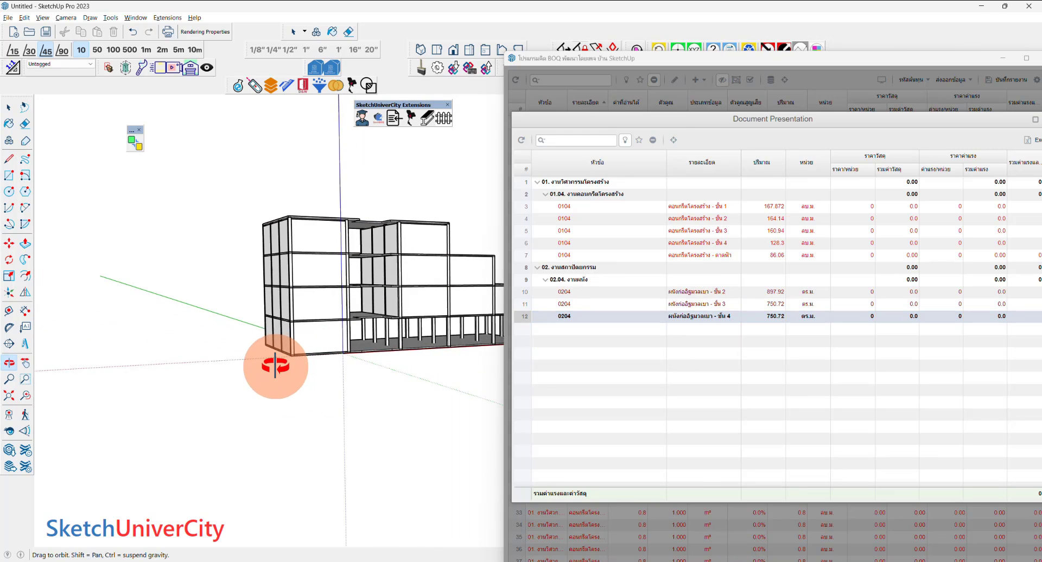
{"action": "double_click", "coordinate": [292, 354]}
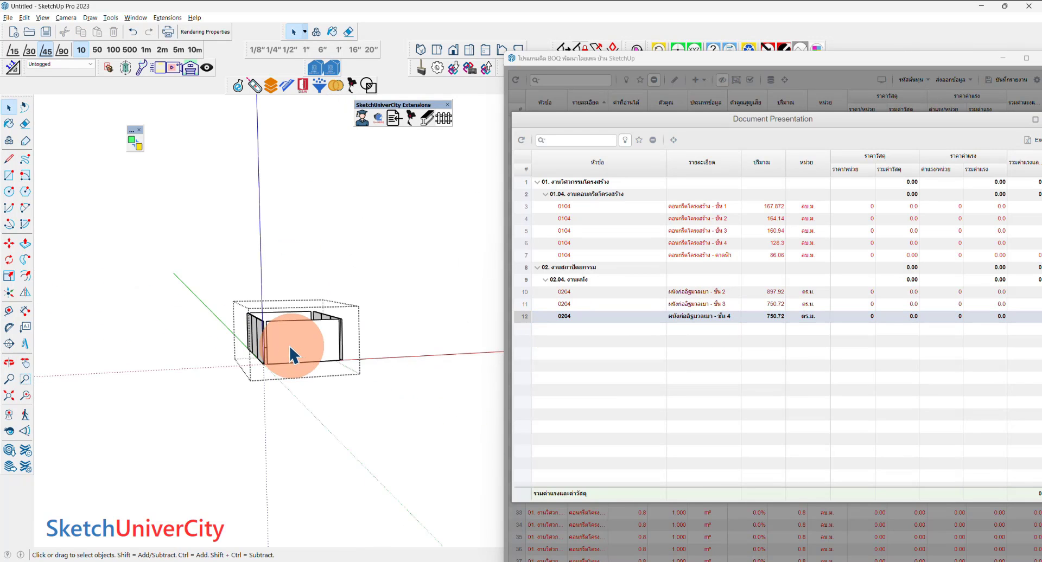
{"action": "left_click_drag", "start_coordinate": [784, 60], "coordinate": [491, 264]}
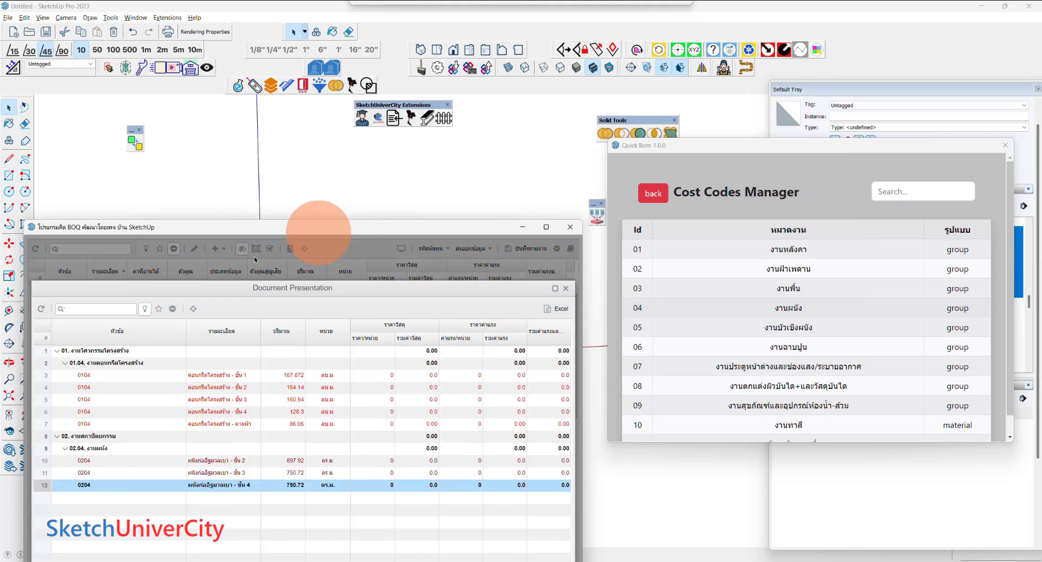
{"action": "left_click", "coordinate": [503, 252]}
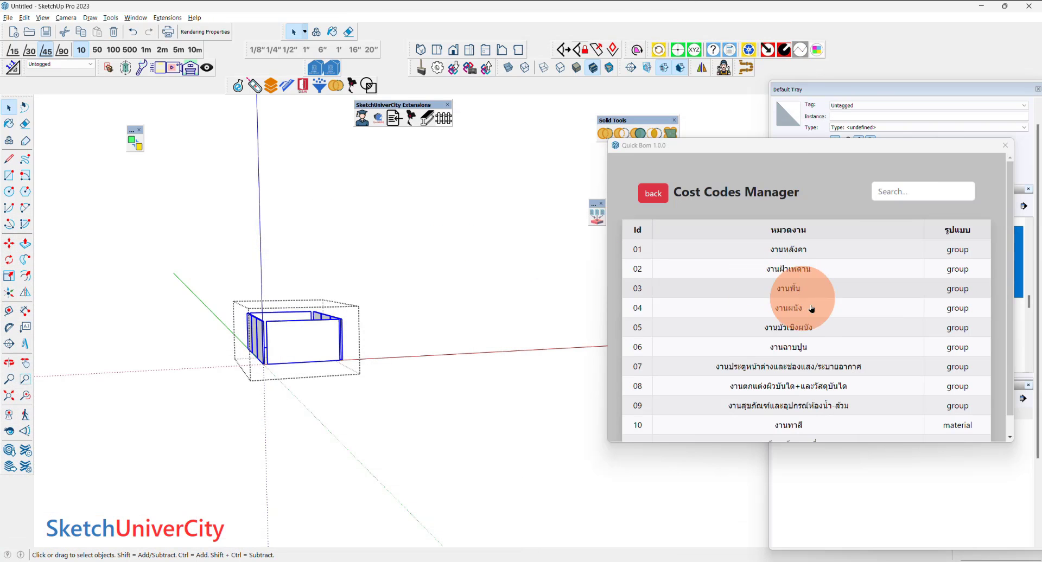
{"action": "left_click", "coordinate": [516, 272]}
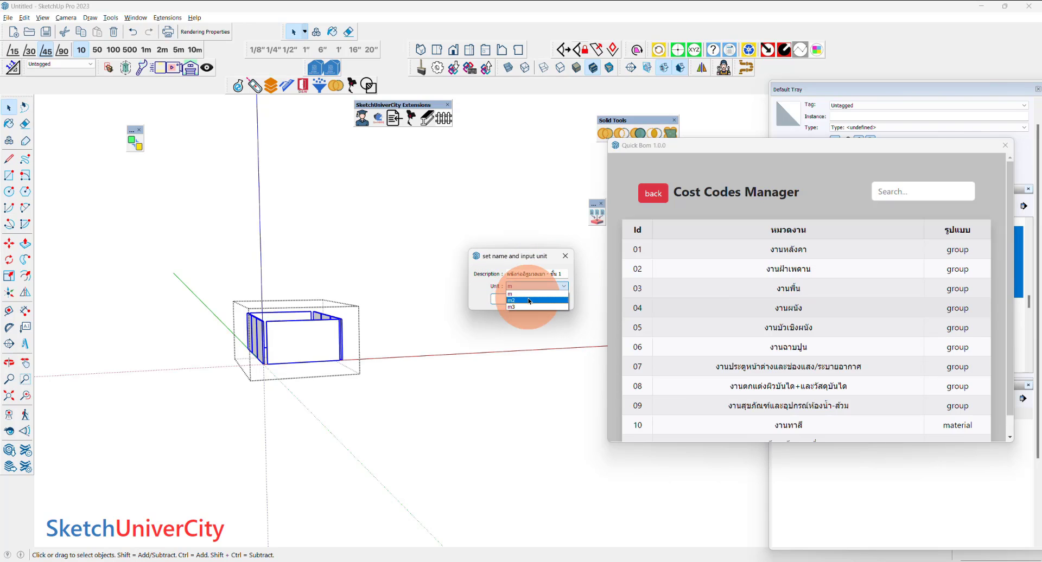
{"action": "left_click", "coordinate": [531, 300]}
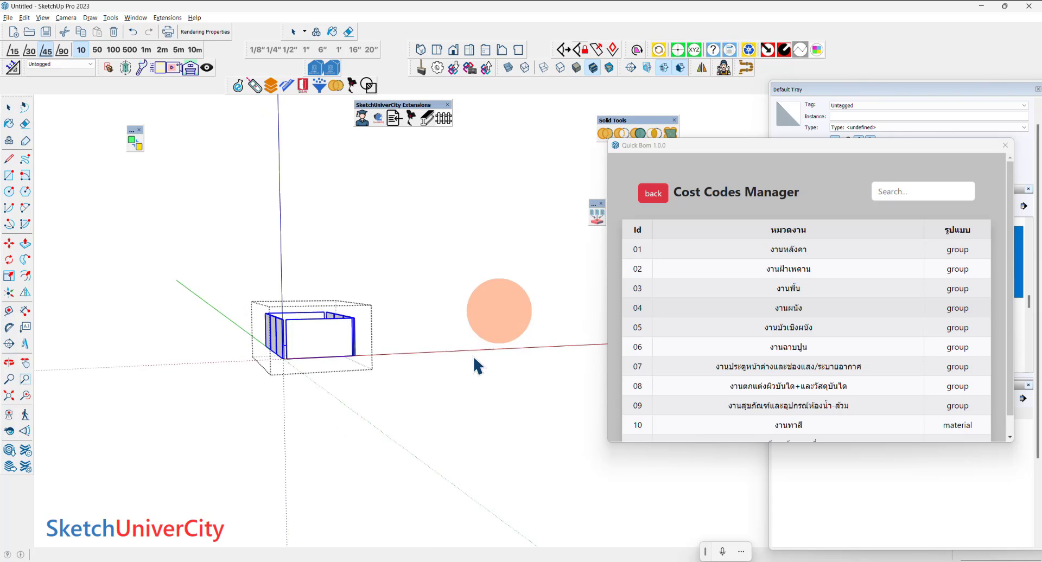
{"action": "left_click", "coordinate": [481, 419]}
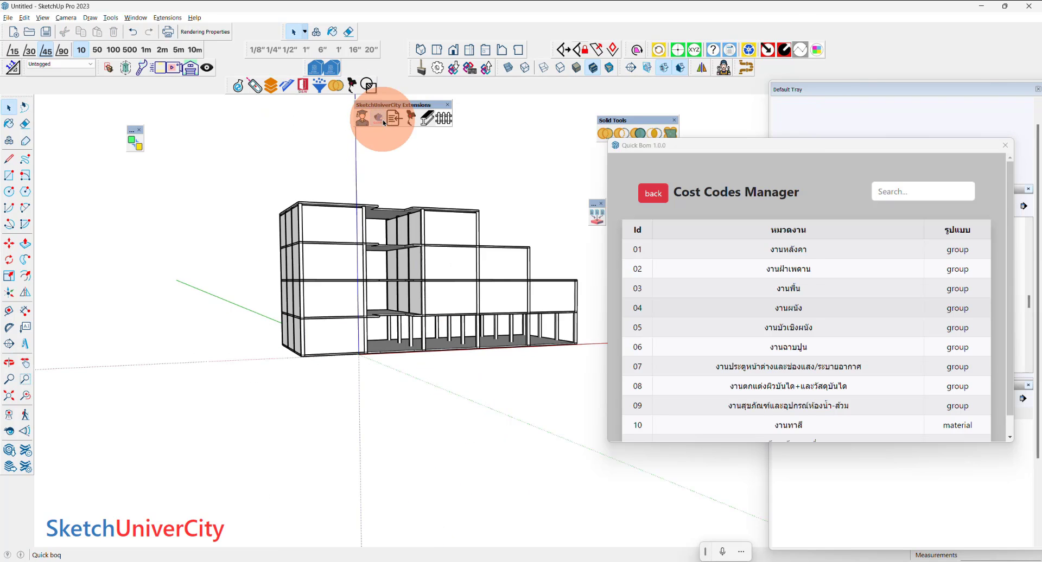
Step: Refresh the BOQ and show its grouped summary beside the model
{"action": "left_click", "coordinate": [253, 31]}
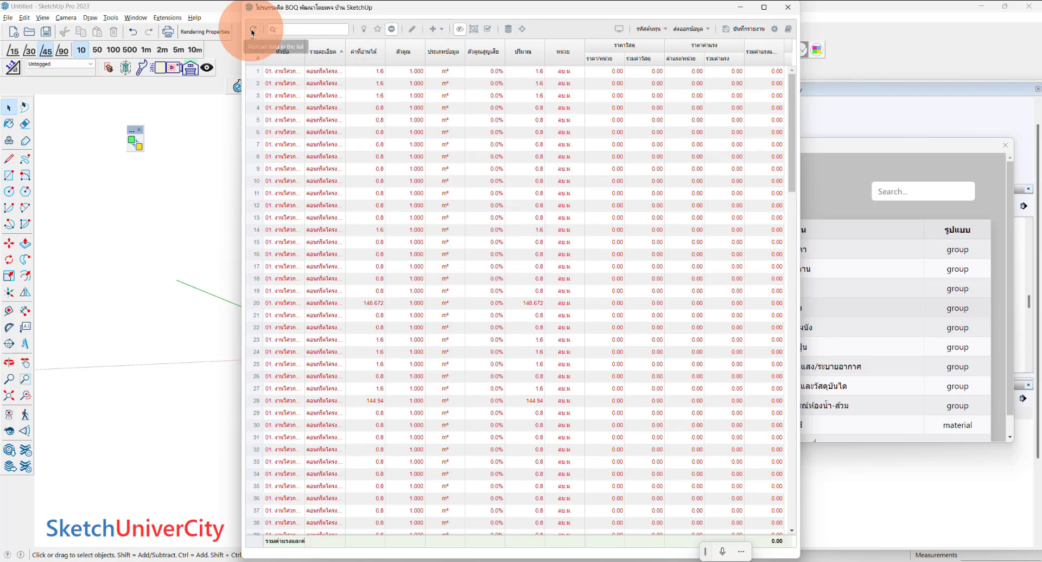
{"action": "left_click", "coordinate": [618, 32]}
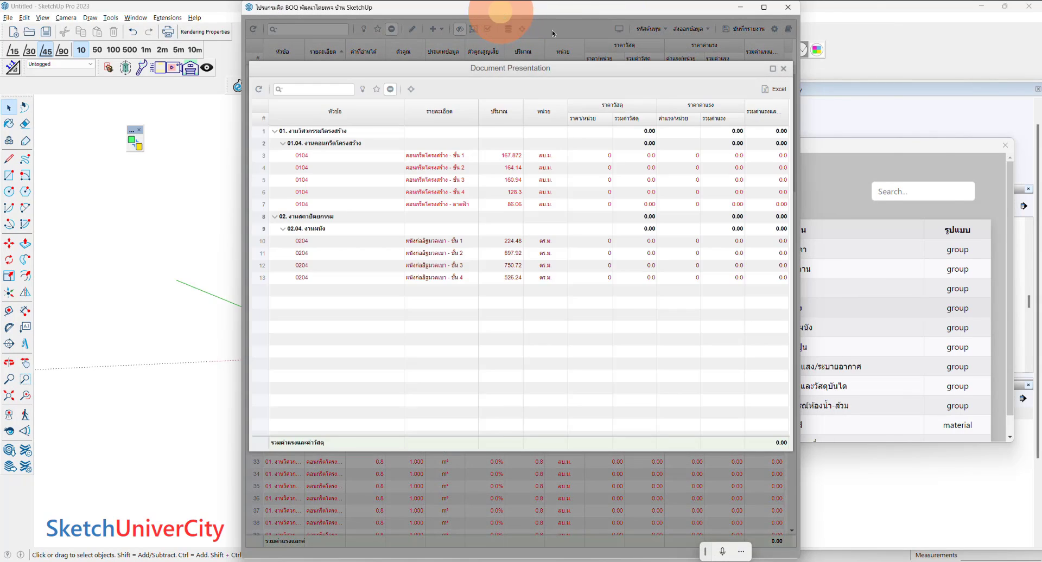
{"action": "left_click_drag", "start_coordinate": [505, 8], "coordinate": [760, 36]}
{"action": "middle_click_drag", "start_coordinate": [247, 304], "coordinate": [325, 283]}
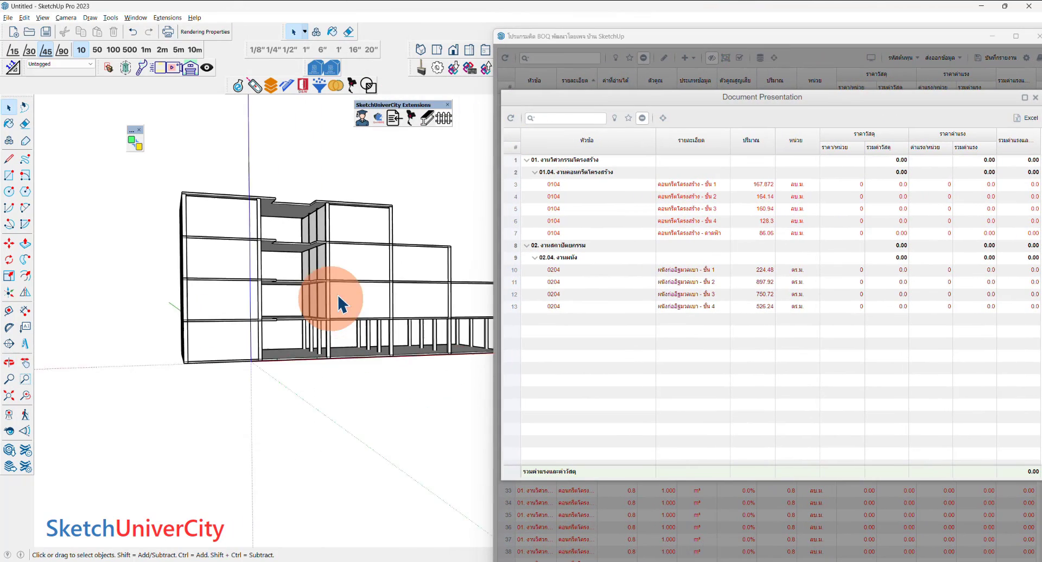
Step: Highlight the walls for floors 1–4 wall rows, then close the grouped summary
{"action": "left_click", "coordinate": [677, 270]}
{"action": "left_click", "coordinate": [614, 117]}
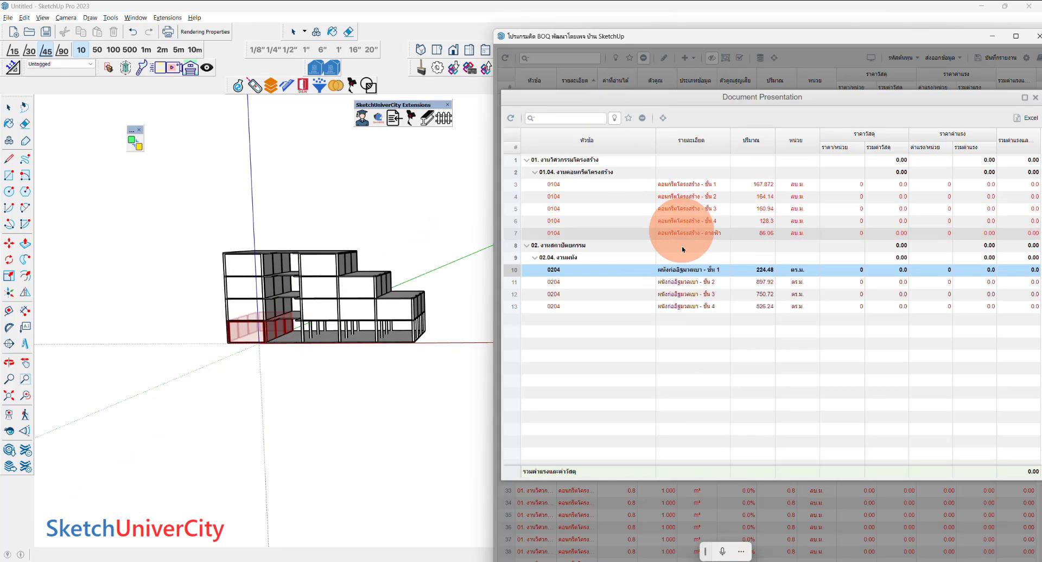
{"action": "left_click", "coordinate": [684, 282]}
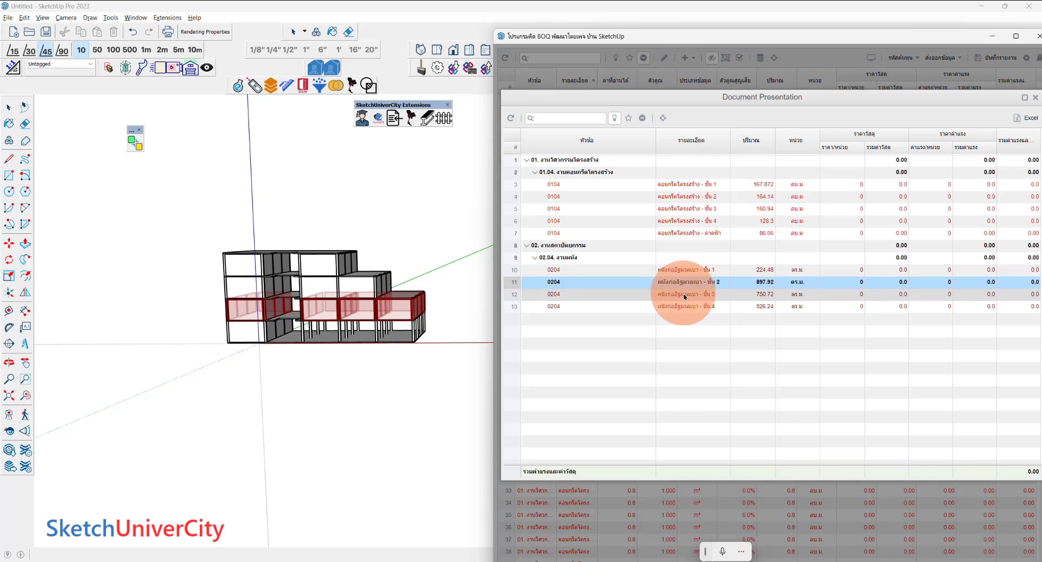
{"action": "left_click", "coordinate": [685, 294]}
{"action": "left_click", "coordinate": [687, 308]}
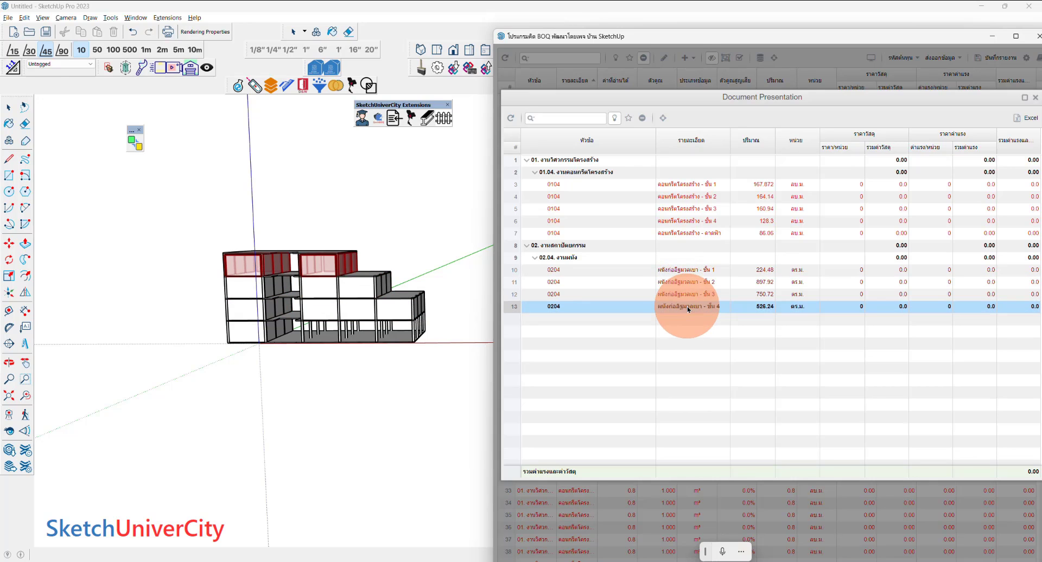
{"action": "left_click", "coordinate": [998, 97]}
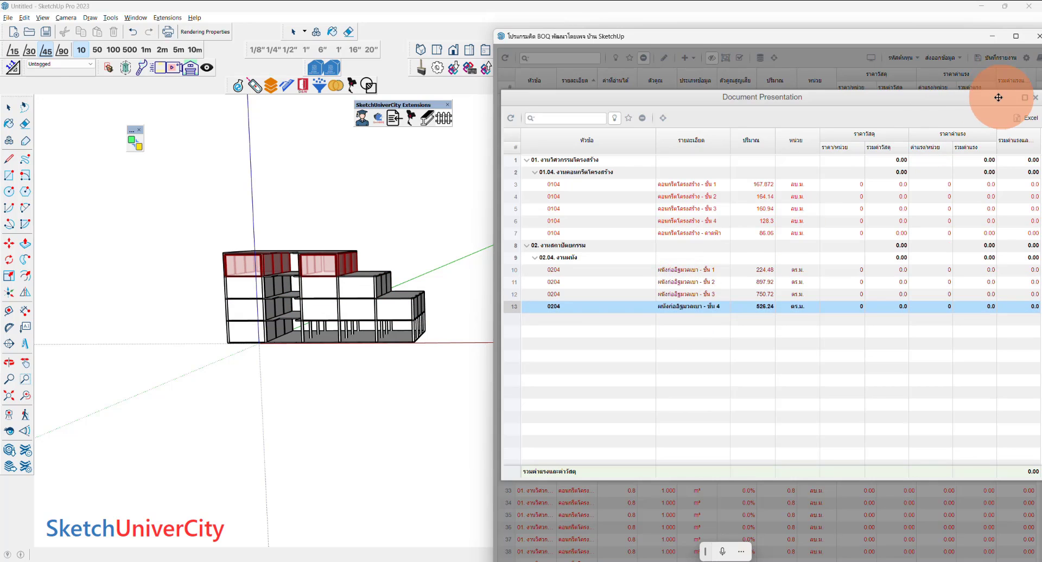
{"action": "left_click", "coordinate": [1028, 97]}
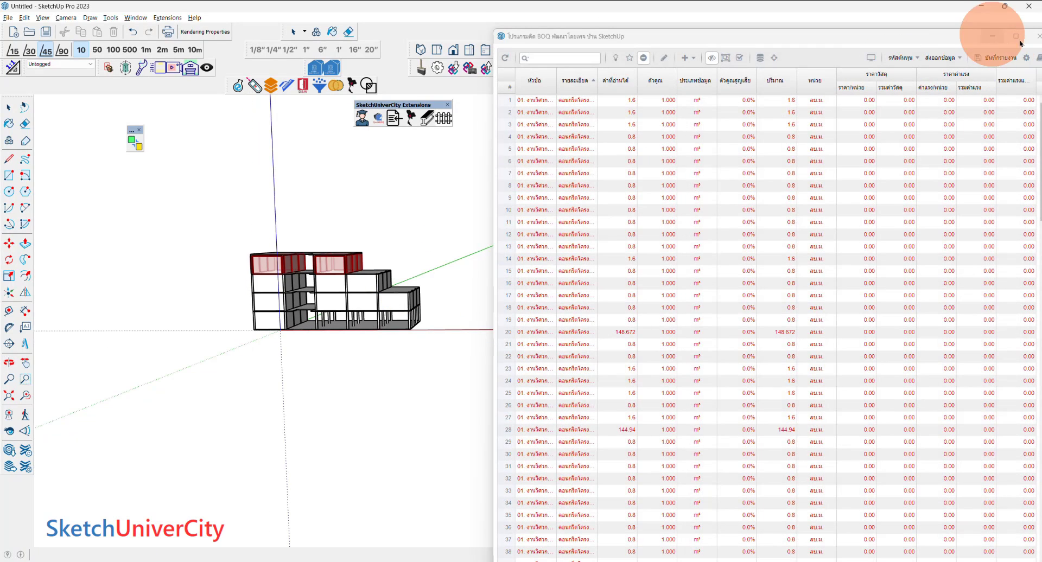